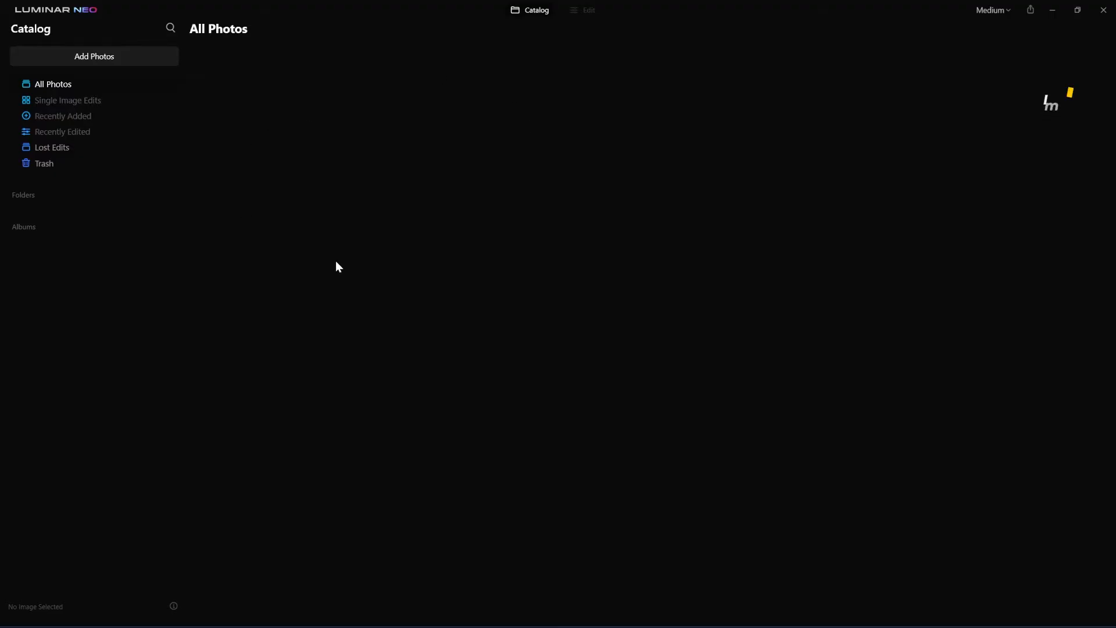
Check the plugin installation options for Adobe Photoshop and Adobe Lightroom Classic
{"action": "left_click", "coordinate": [85, 11]}
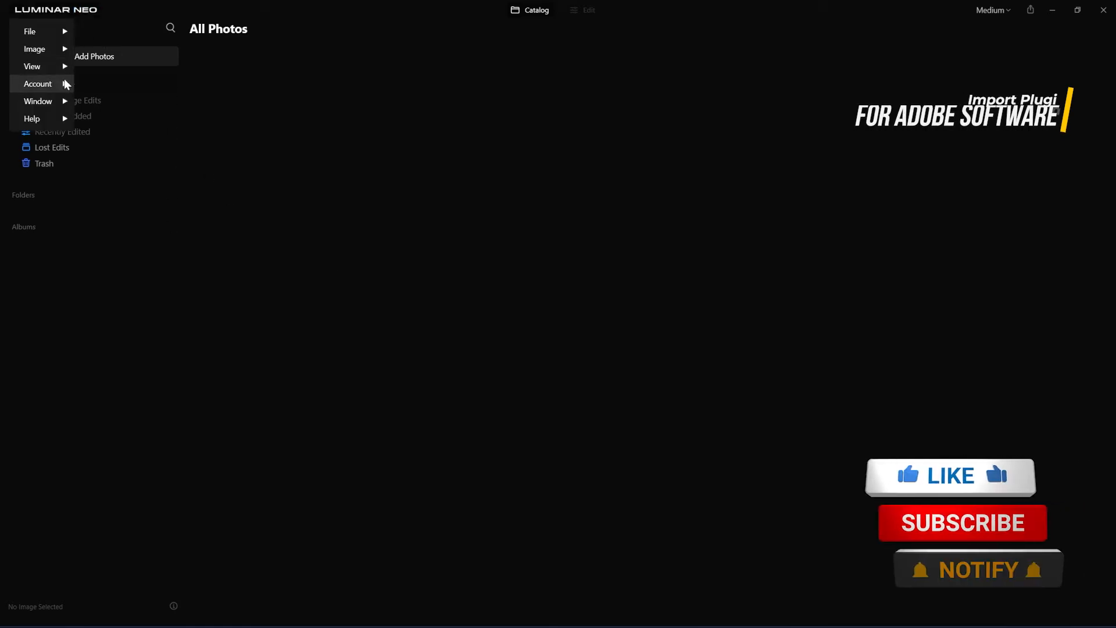
{"action": "mouse_move", "coordinate": [60, 32]}
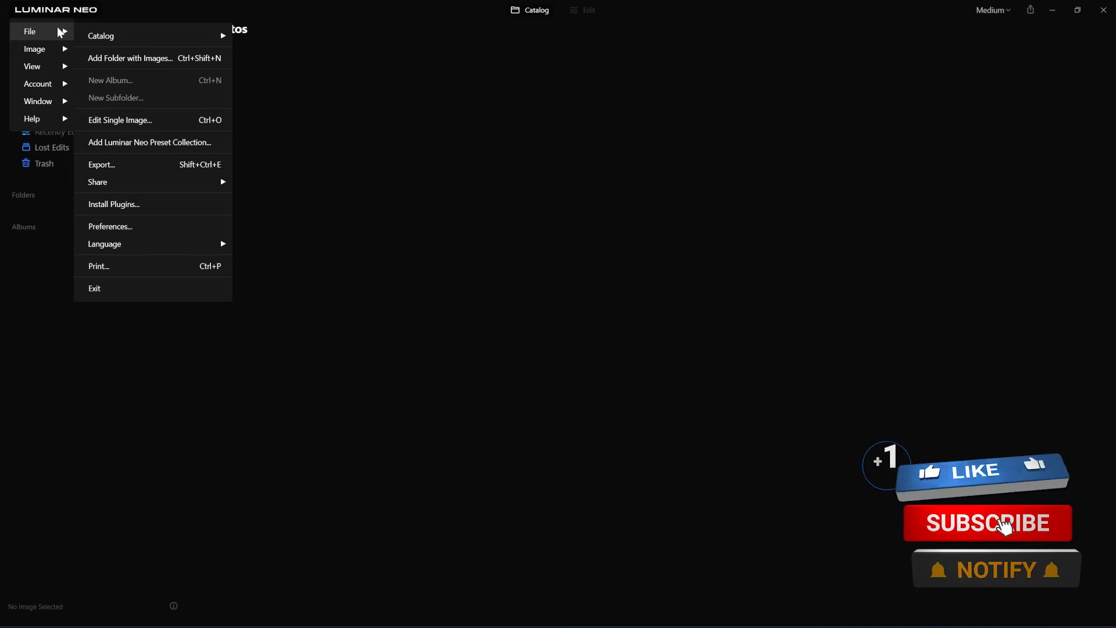
{"action": "left_click", "coordinate": [187, 205]}
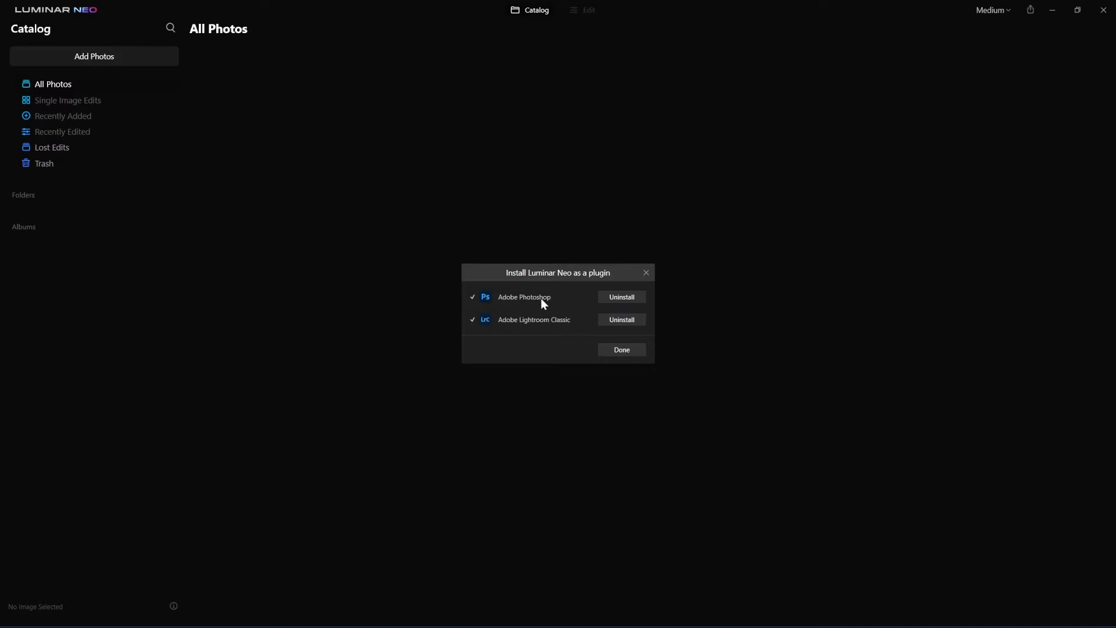
{"action": "left_click", "coordinate": [640, 349]}
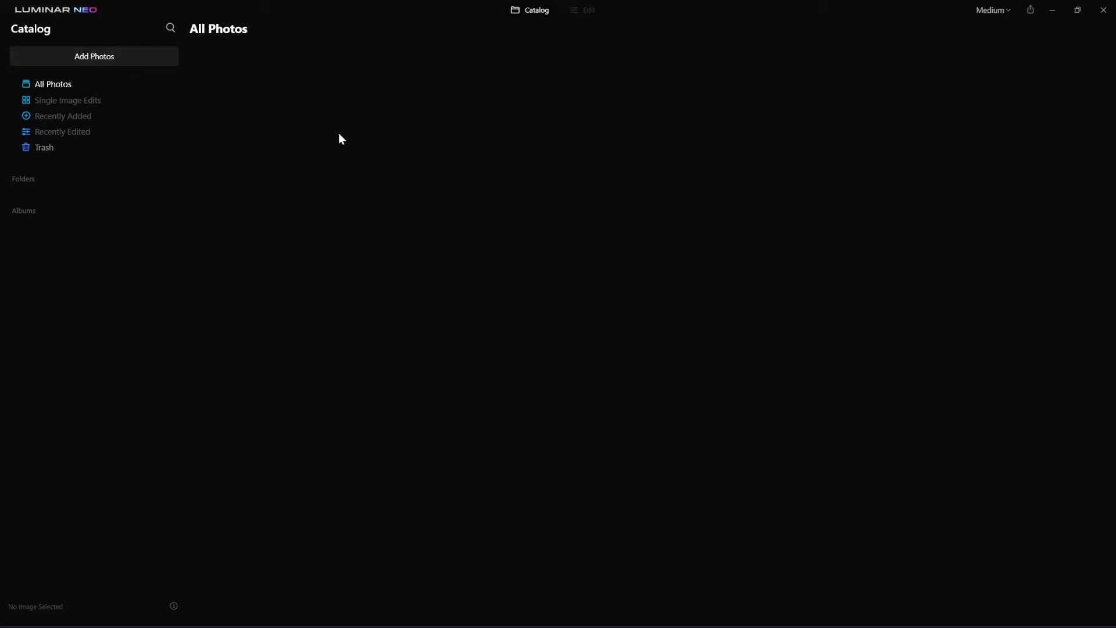
Add the Luminar Neo Testing Pictures folder from the Desktop to the catalog
{"action": "left_click", "coordinate": [83, 54]}
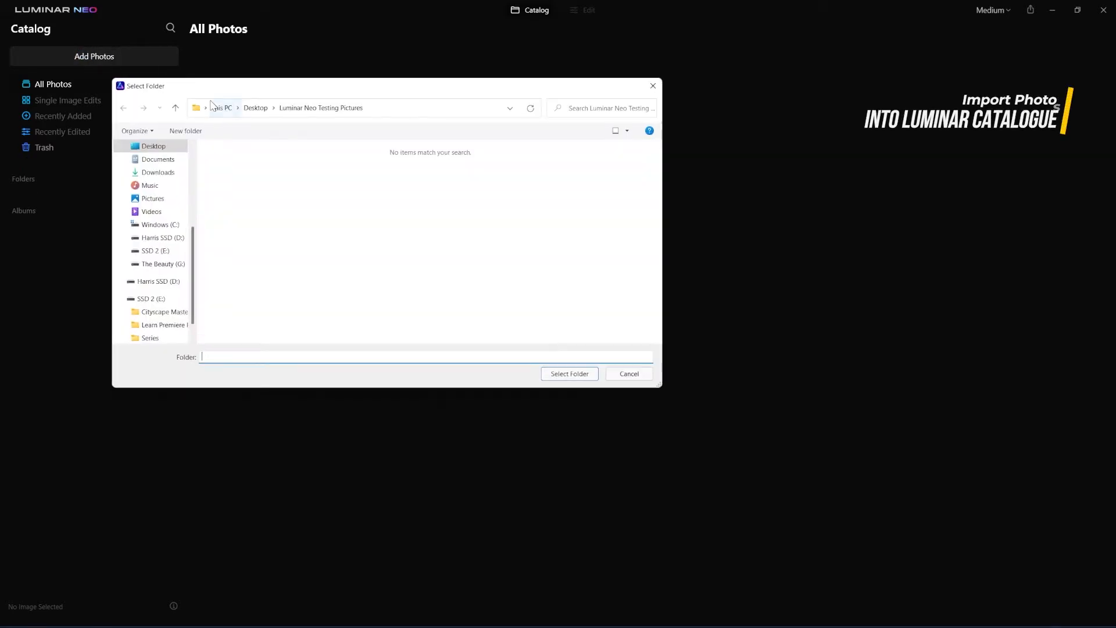
{"action": "left_click", "coordinate": [310, 110]}
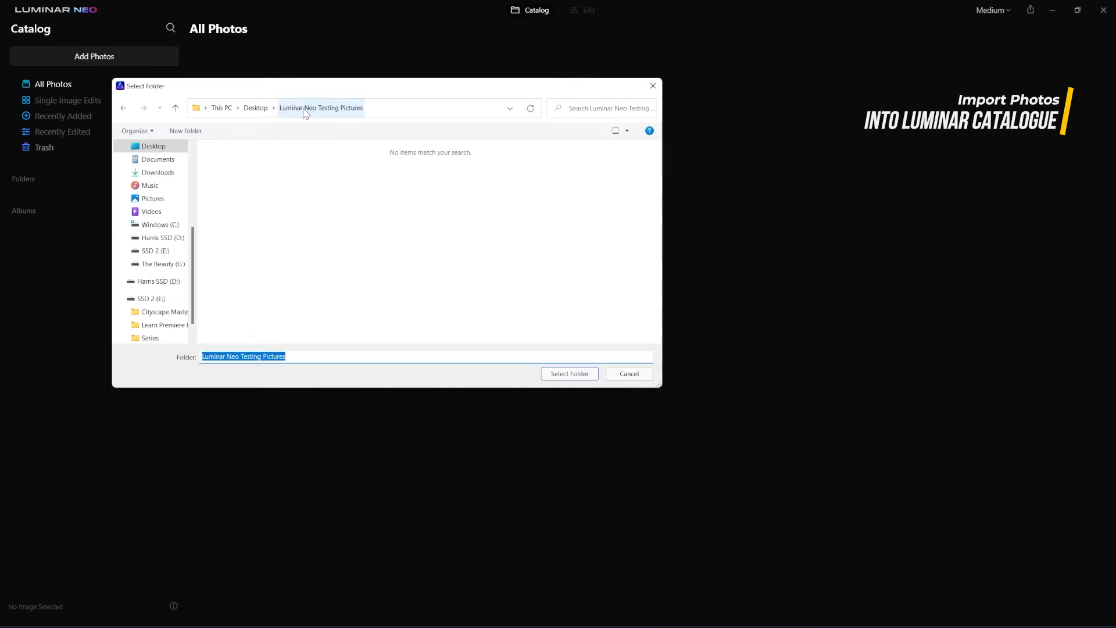
{"action": "left_click", "coordinate": [256, 107]}
{"action": "left_click", "coordinate": [362, 180]}
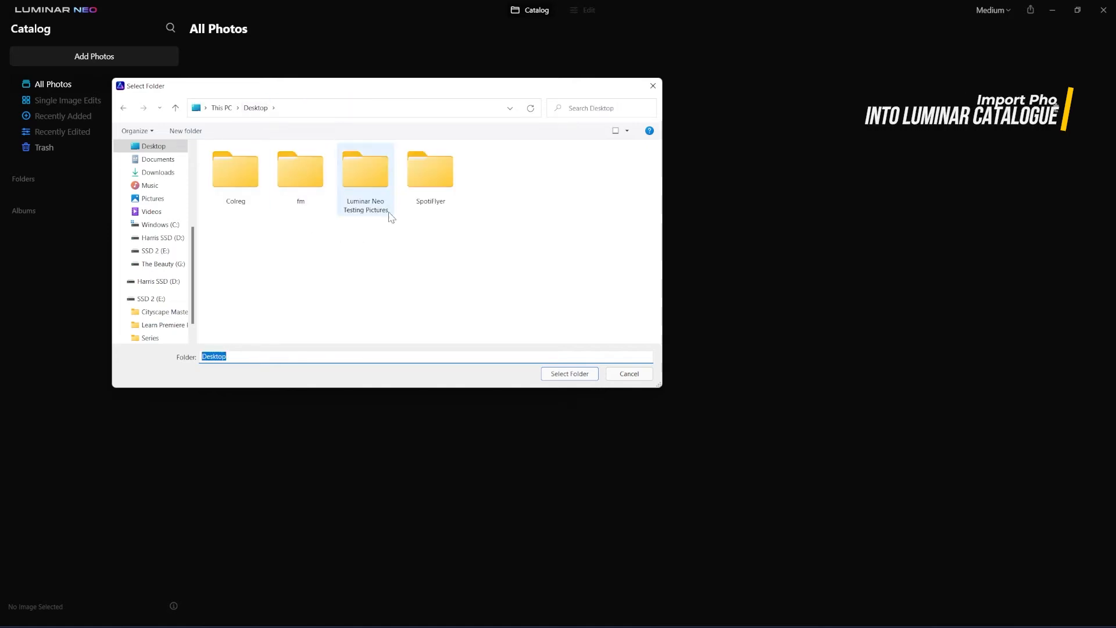
{"action": "double_click", "coordinate": [368, 176]}
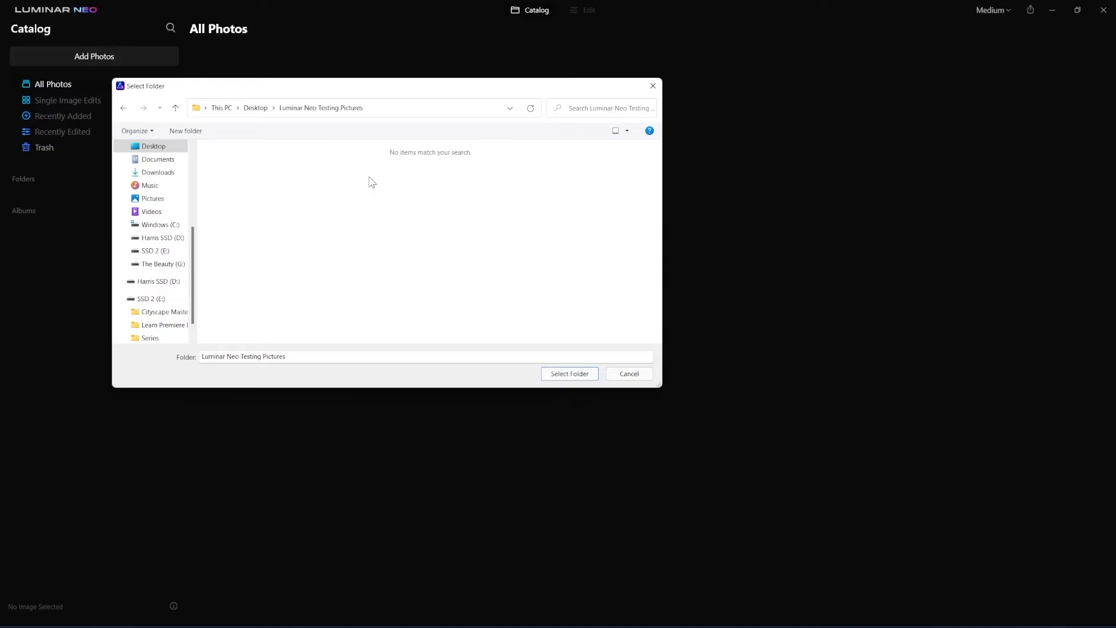
{"action": "left_click", "coordinate": [581, 377]}
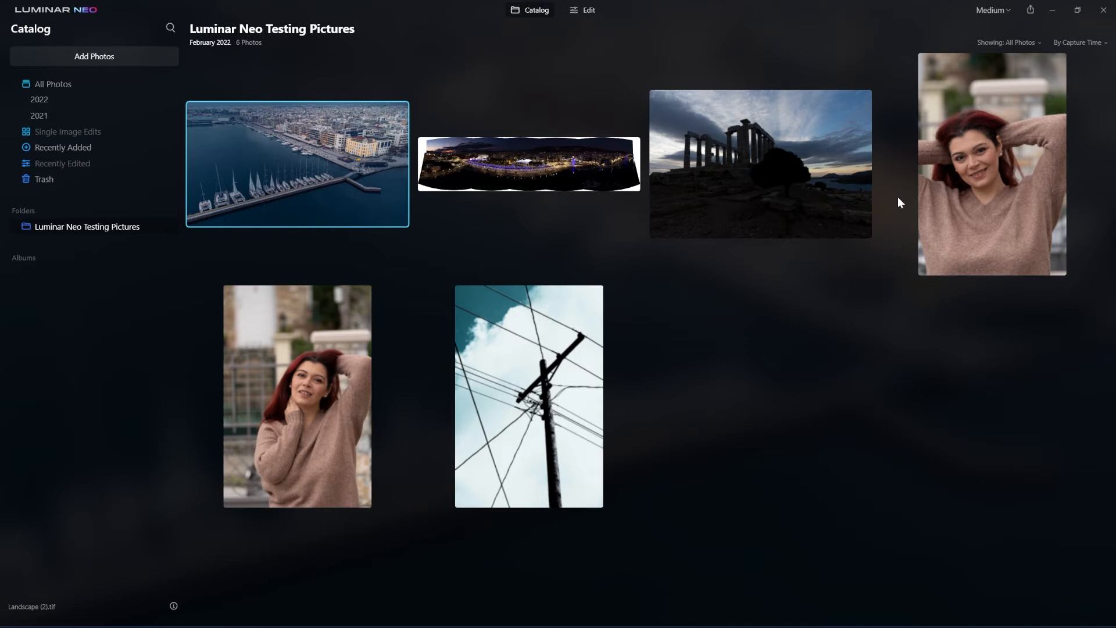
Open the Powerlines.jpg photo for editing
{"action": "left_click", "coordinate": [528, 366]}
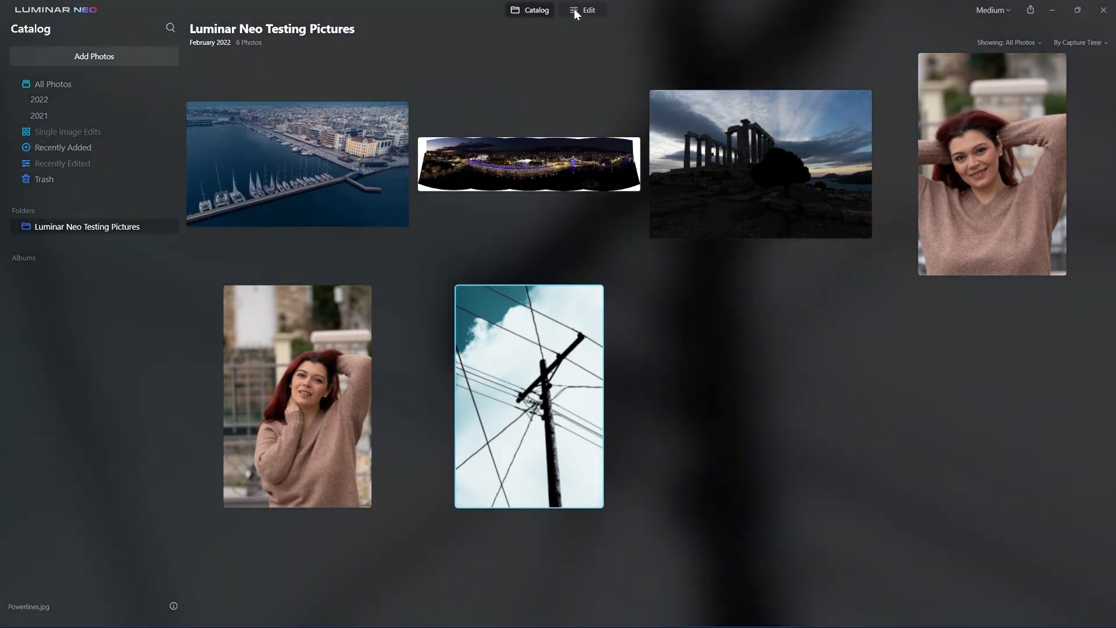
{"action": "left_click", "coordinate": [581, 11]}
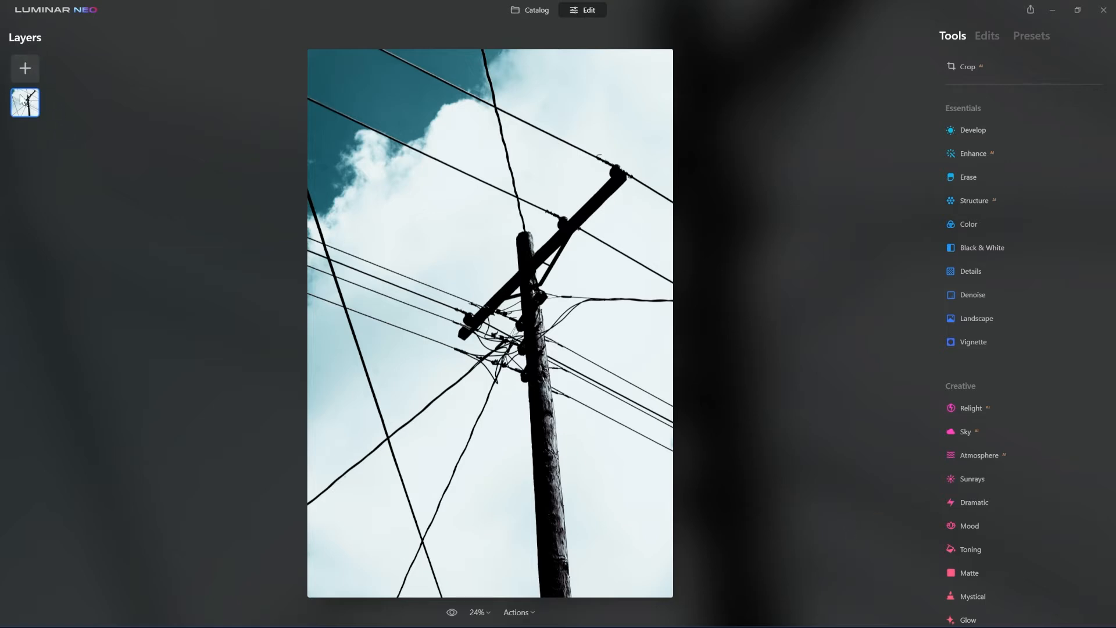
Examine the editing workspace, including the before-and-after preview, photo actions, tool list, applied edits and preset collections
{"action": "left_click", "coordinate": [453, 612]}
{"action": "left_click", "coordinate": [454, 612]}
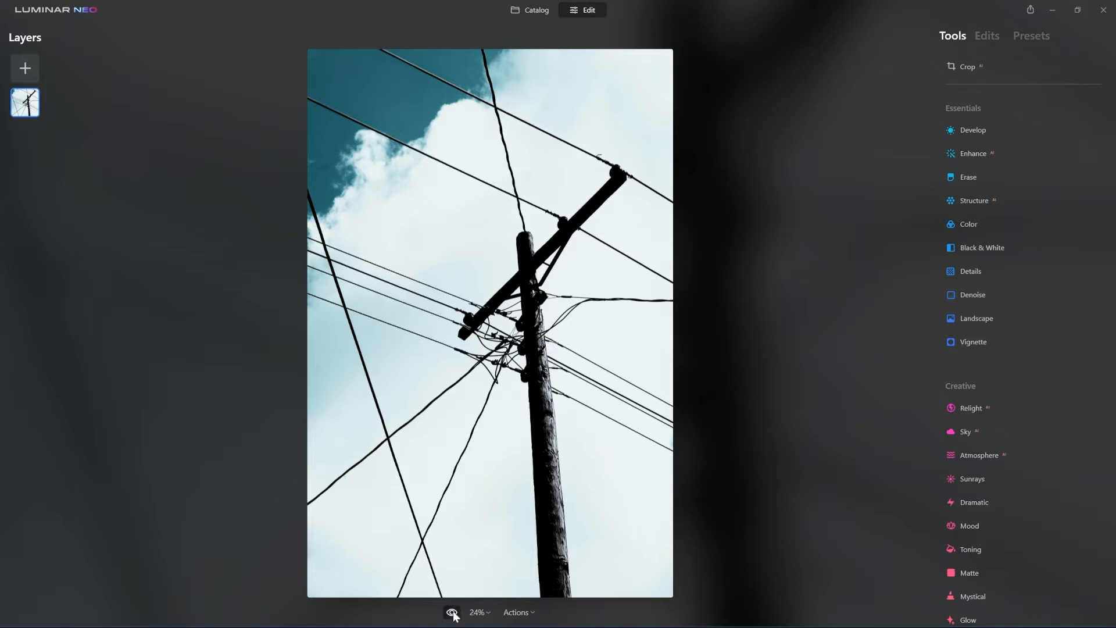
{"action": "left_click", "coordinate": [515, 612]}
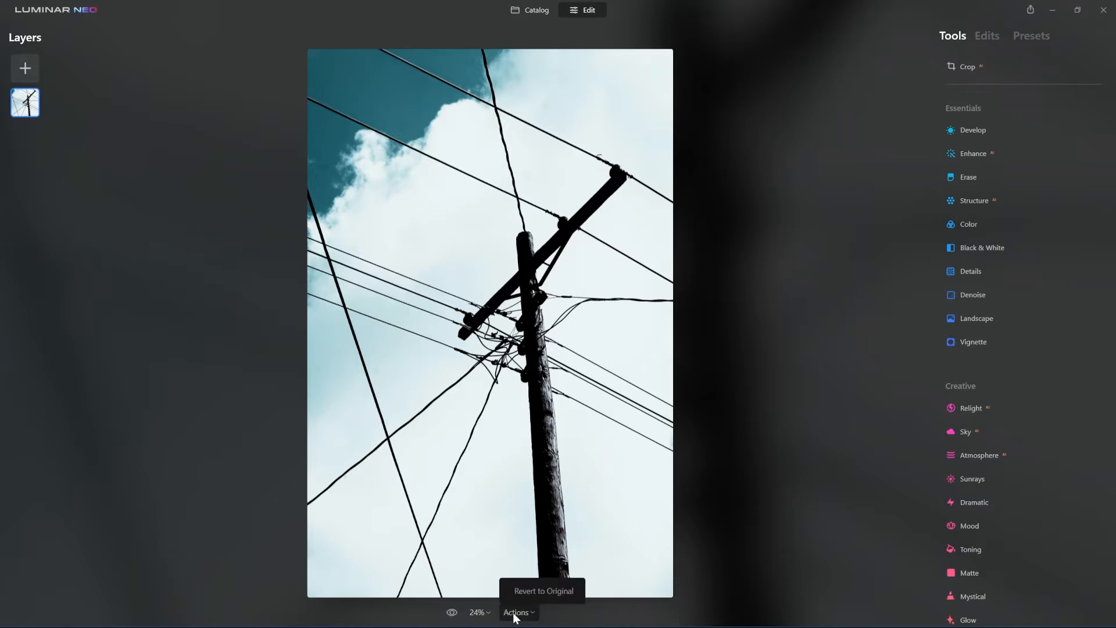
{"action": "left_click", "coordinate": [513, 612]}
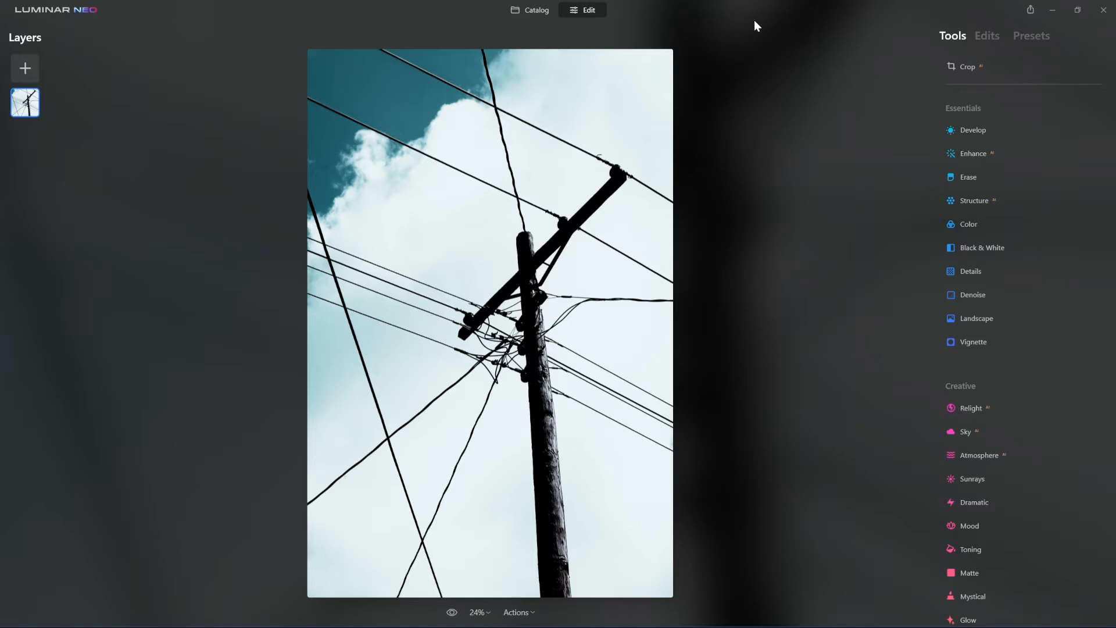
{"action": "scroll", "coordinate": [974, 240], "scroll_direction": "down", "scroll_amount": 5}
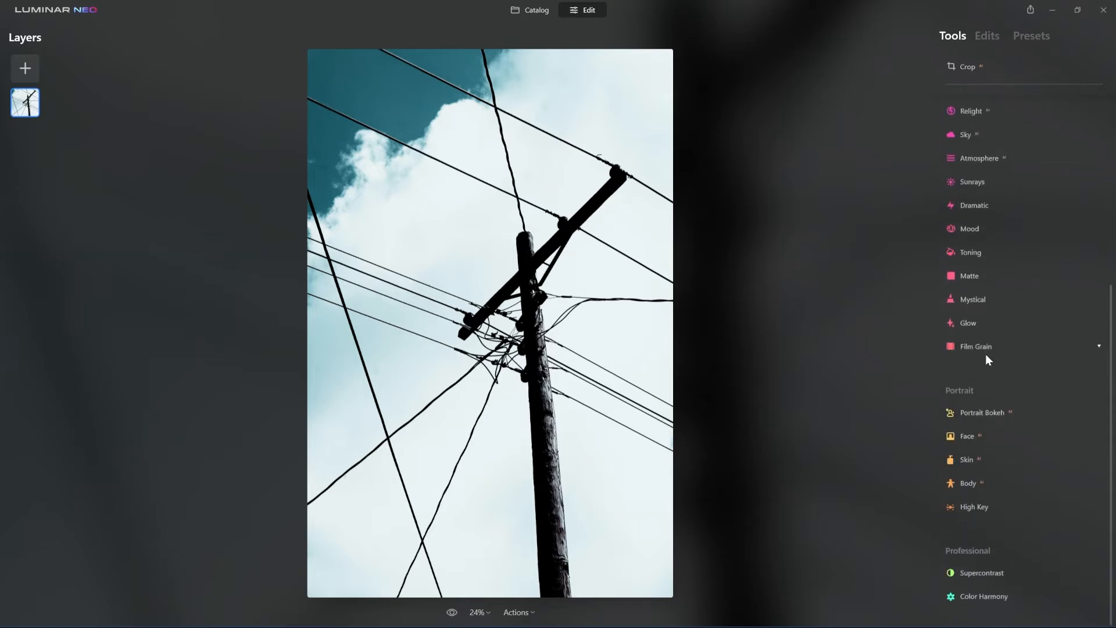
{"action": "scroll", "coordinate": [980, 382], "scroll_direction": "up", "scroll_amount": 5}
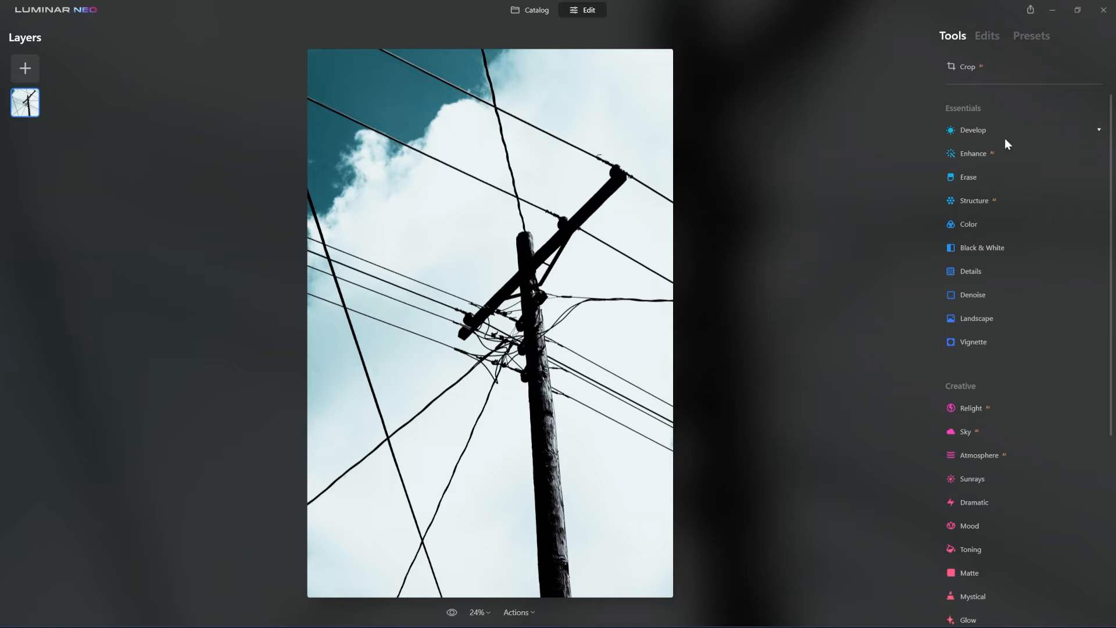
{"action": "left_click", "coordinate": [986, 36]}
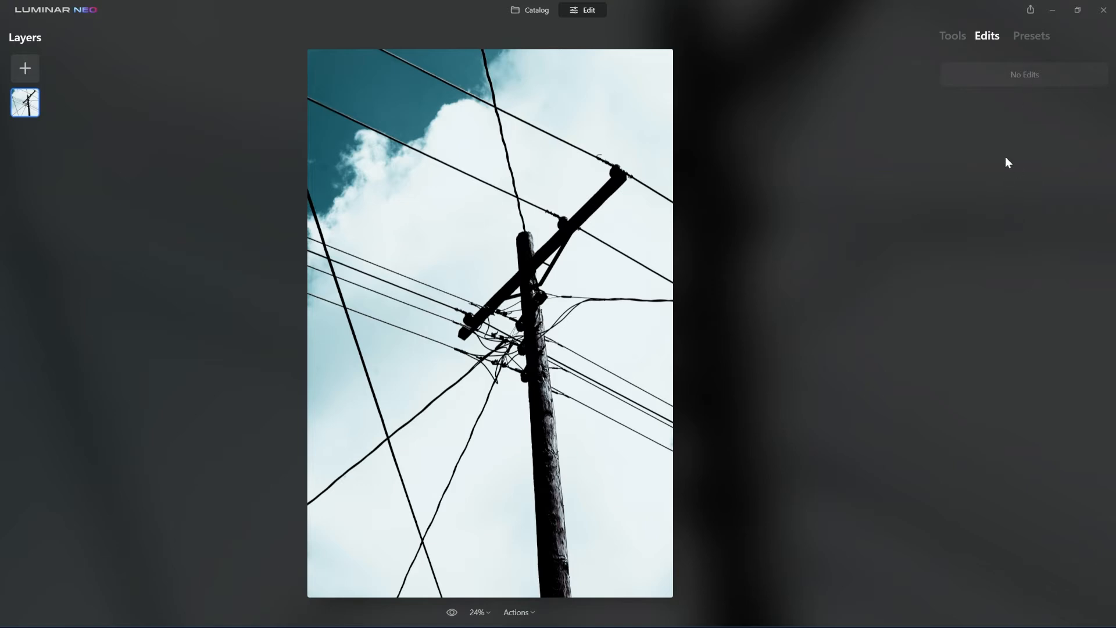
{"action": "left_click", "coordinate": [1032, 36]}
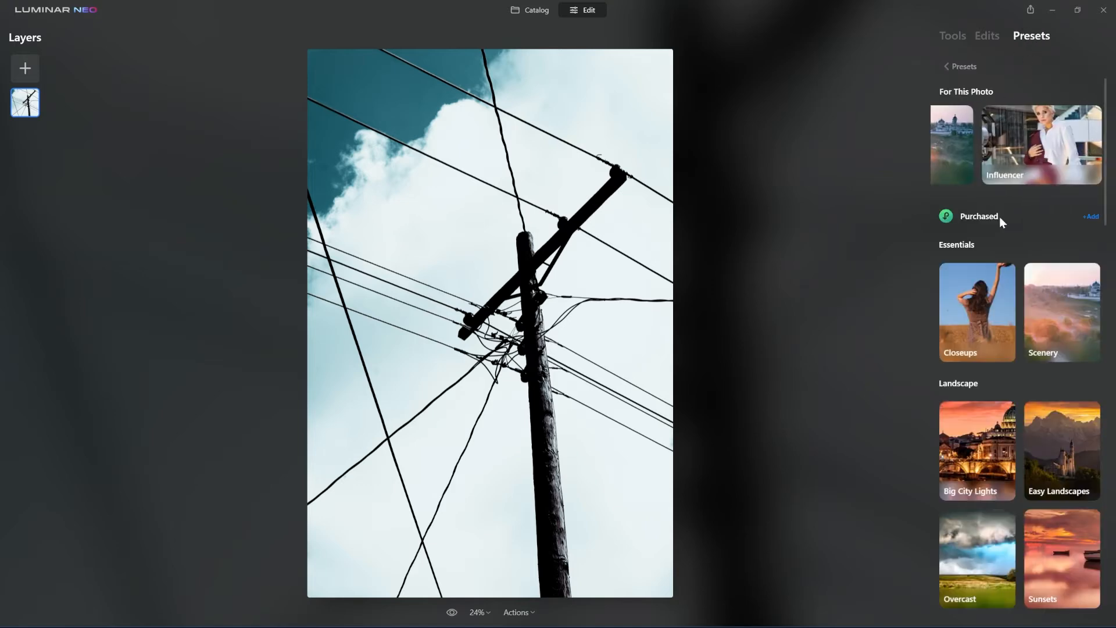
{"action": "scroll", "coordinate": [986, 273], "scroll_direction": "down", "scroll_amount": 10}
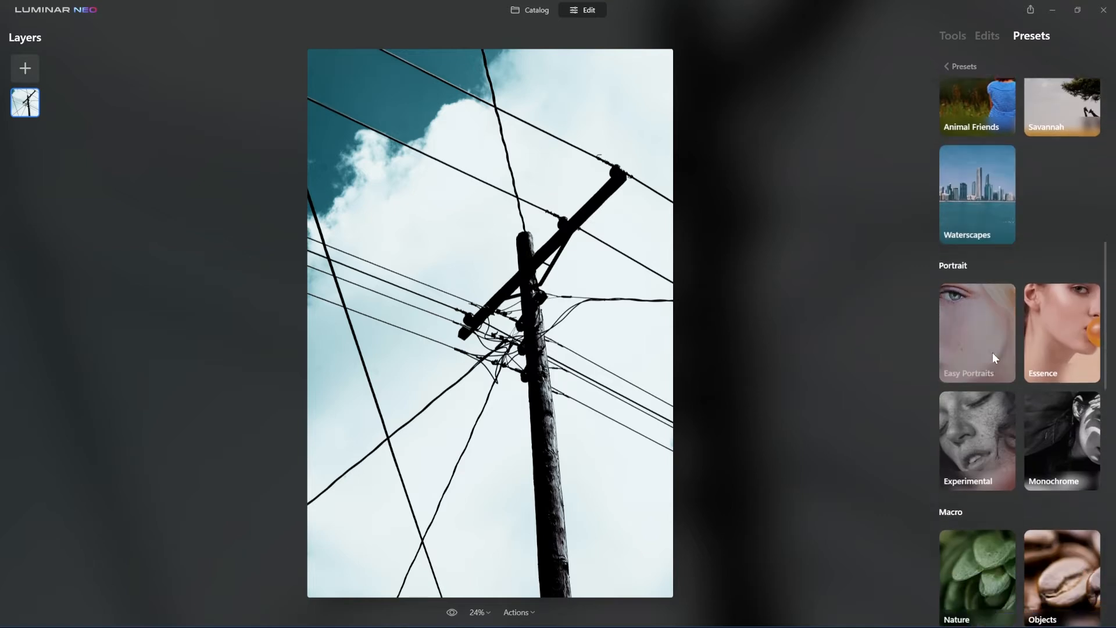
{"action": "scroll", "coordinate": [992, 351], "scroll_direction": "down", "scroll_amount": 3}
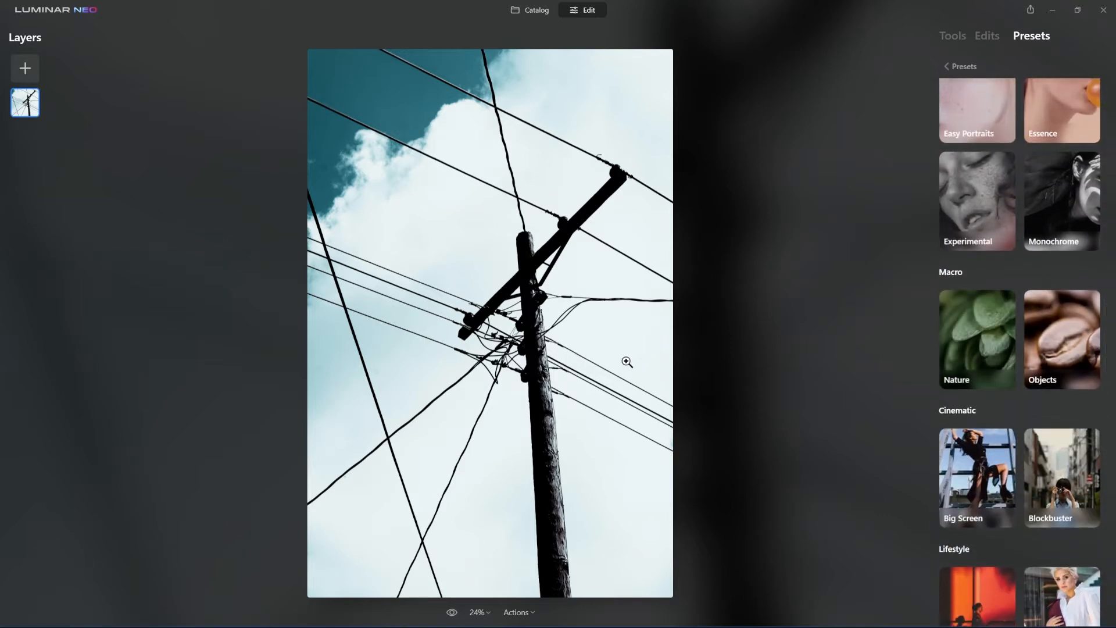
{"action": "scroll", "coordinate": [977, 289], "scroll_direction": "down", "scroll_amount": 7}
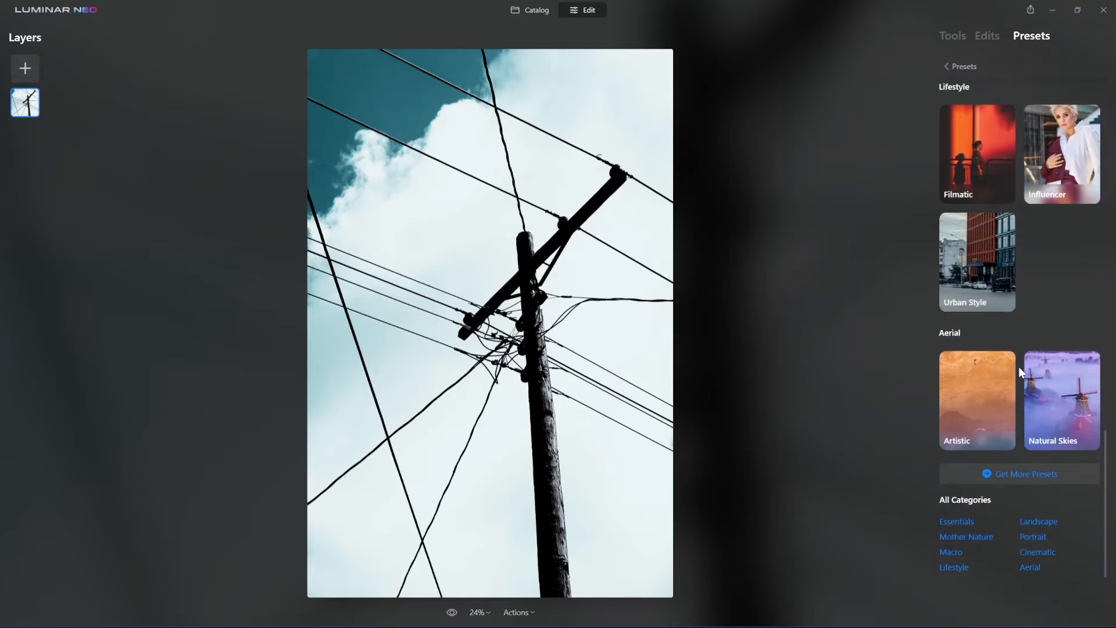
{"action": "scroll", "coordinate": [1021, 368], "scroll_direction": "up", "scroll_amount": 5}
{"action": "scroll", "coordinate": [1023, 367], "scroll_direction": "up", "scroll_amount": 8}
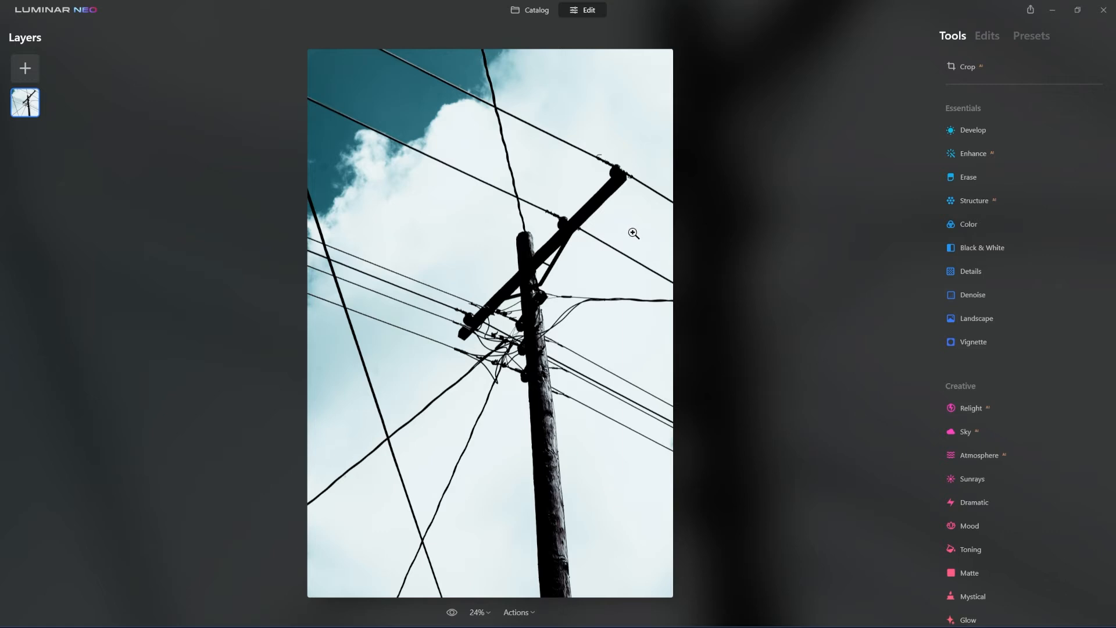
Remove the powerlines automatically with the Erase tool and compare the photo with its original
{"action": "left_click", "coordinate": [988, 176]}
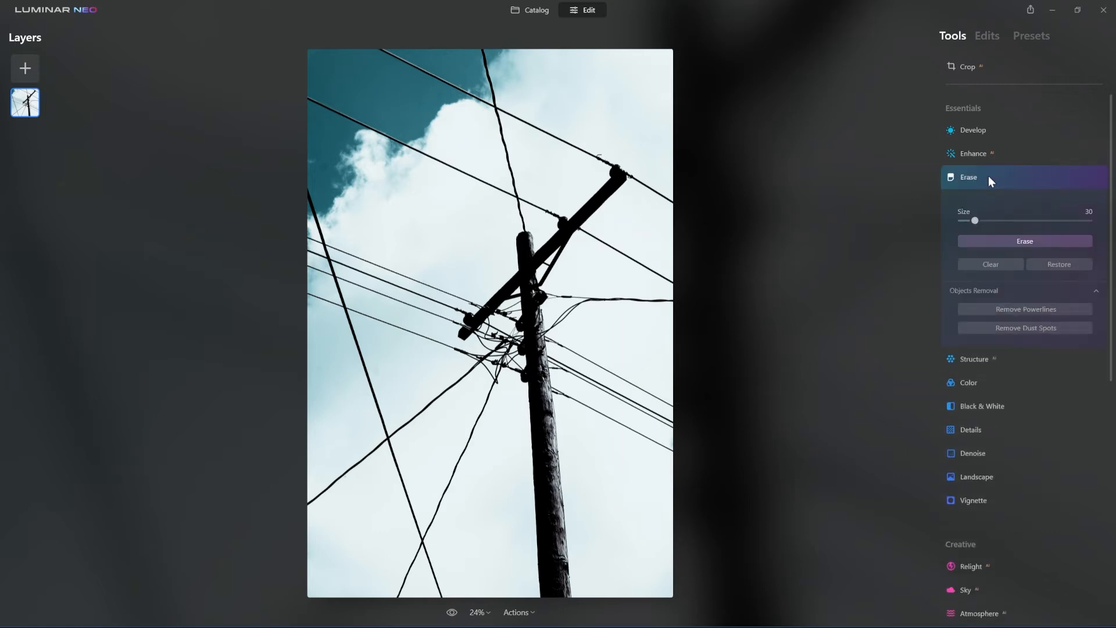
{"action": "left_click", "coordinate": [1054, 308]}
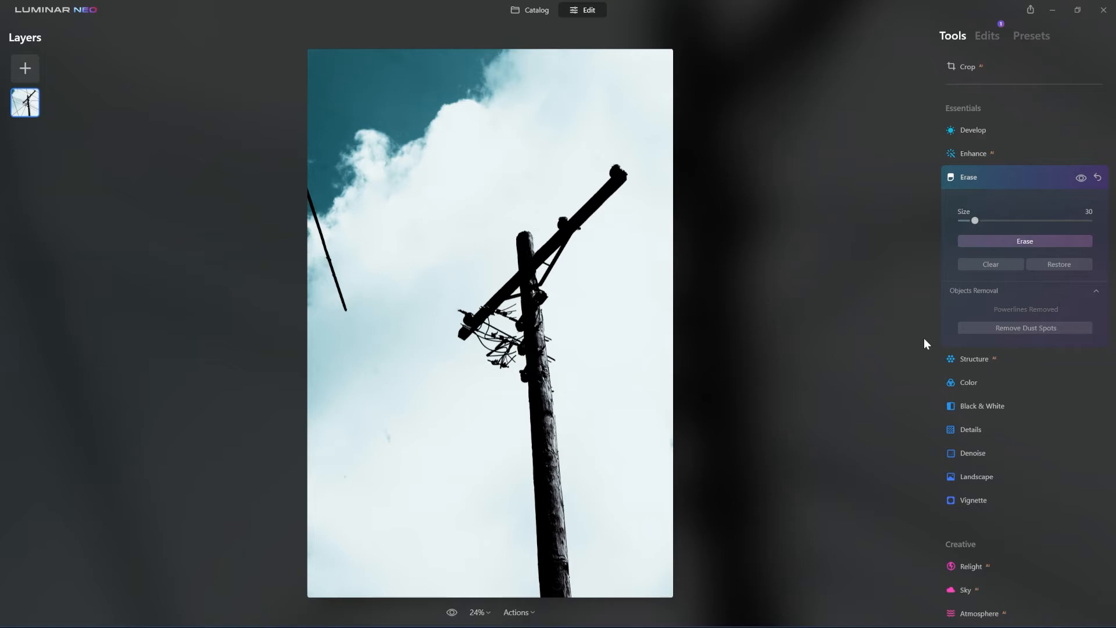
{"action": "left_click", "coordinate": [452, 612]}
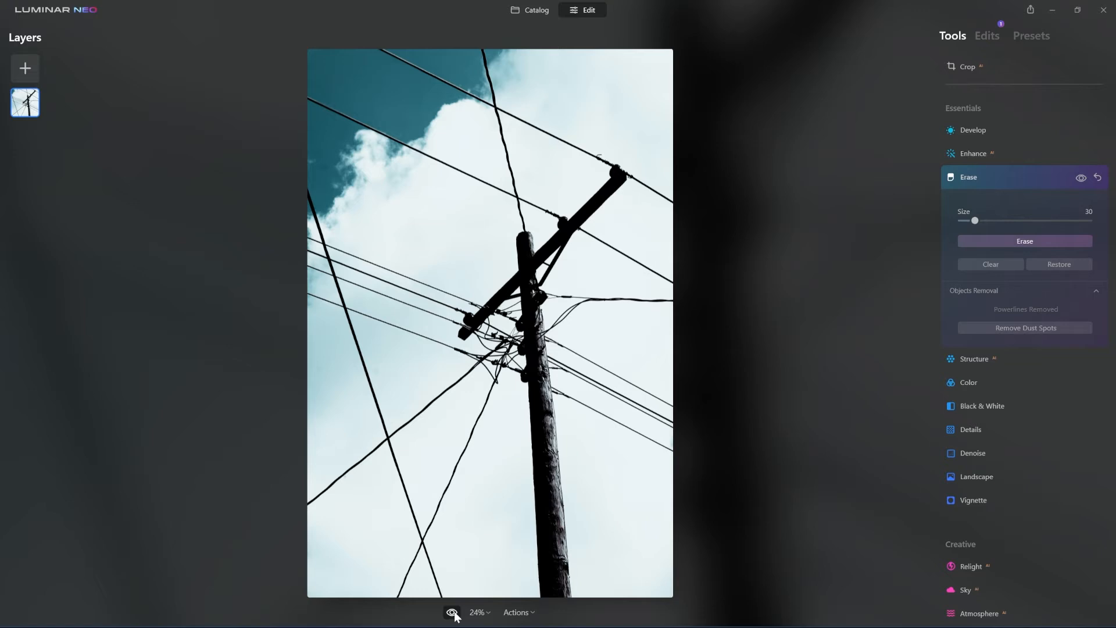
{"action": "left_click", "coordinate": [452, 613]}
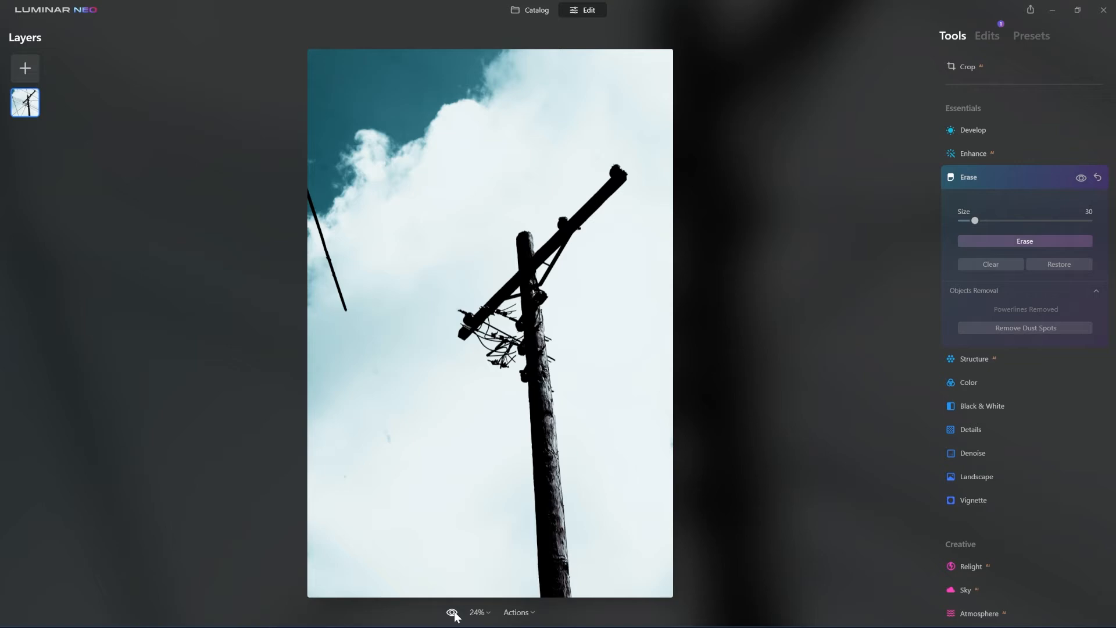
{"action": "left_click", "coordinate": [453, 612]}
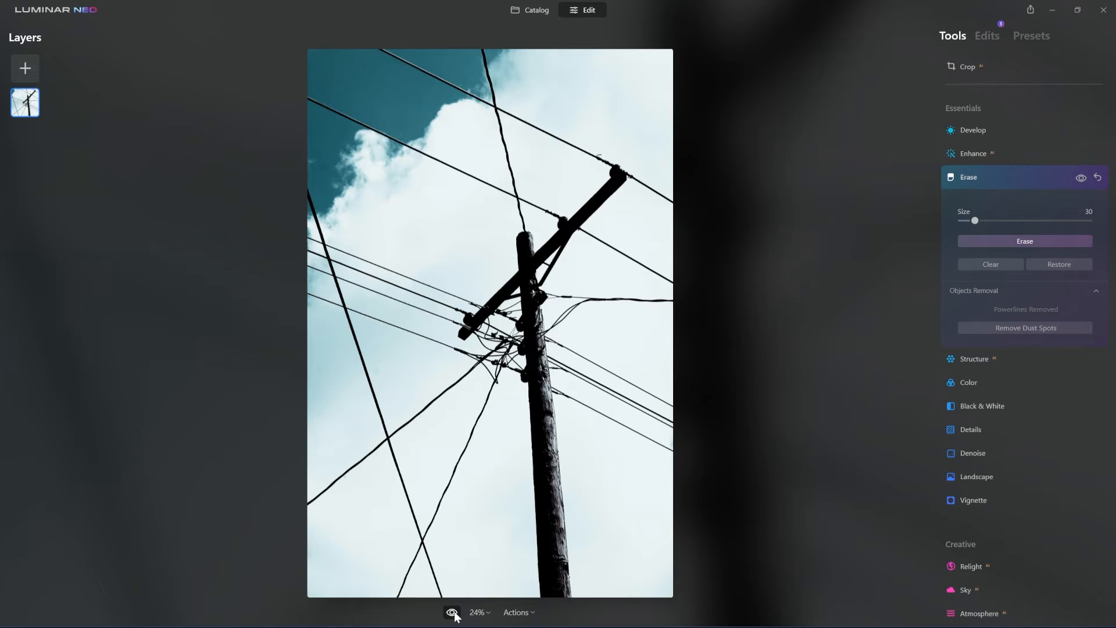
{"action": "left_click", "coordinate": [453, 613]}
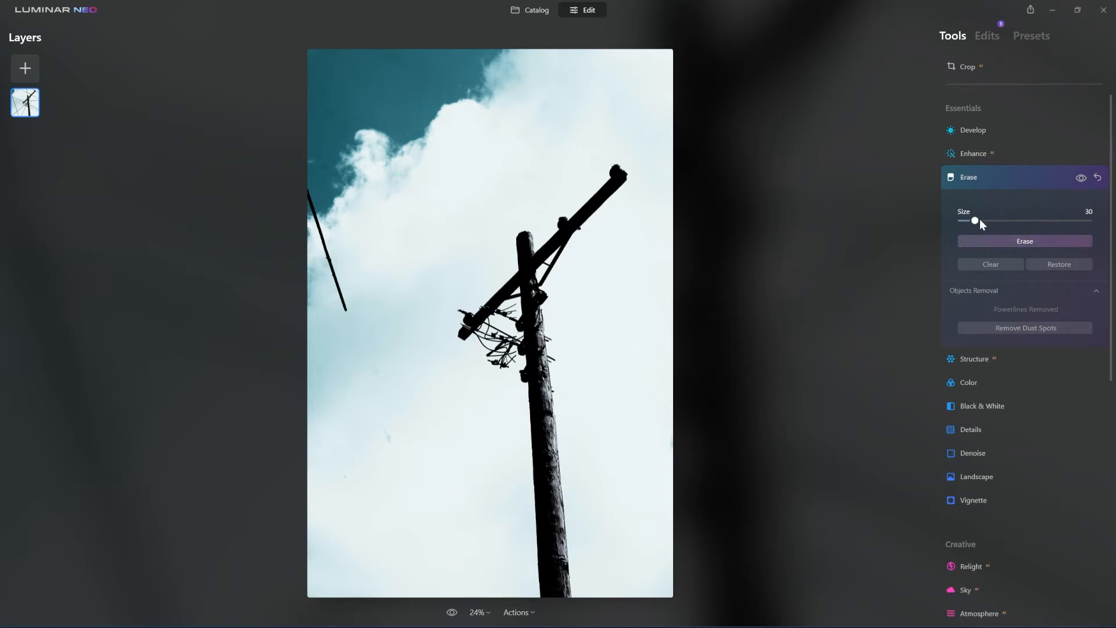
Set the Erase brush size to 39 and mark the leftover cable, the smudge below it and the strip of upper blue sky
{"action": "left_click_drag", "start_coordinate": [979, 219], "coordinate": [982, 220]}
{"action": "left_click_drag", "start_coordinate": [345, 310], "coordinate": [310, 193]}
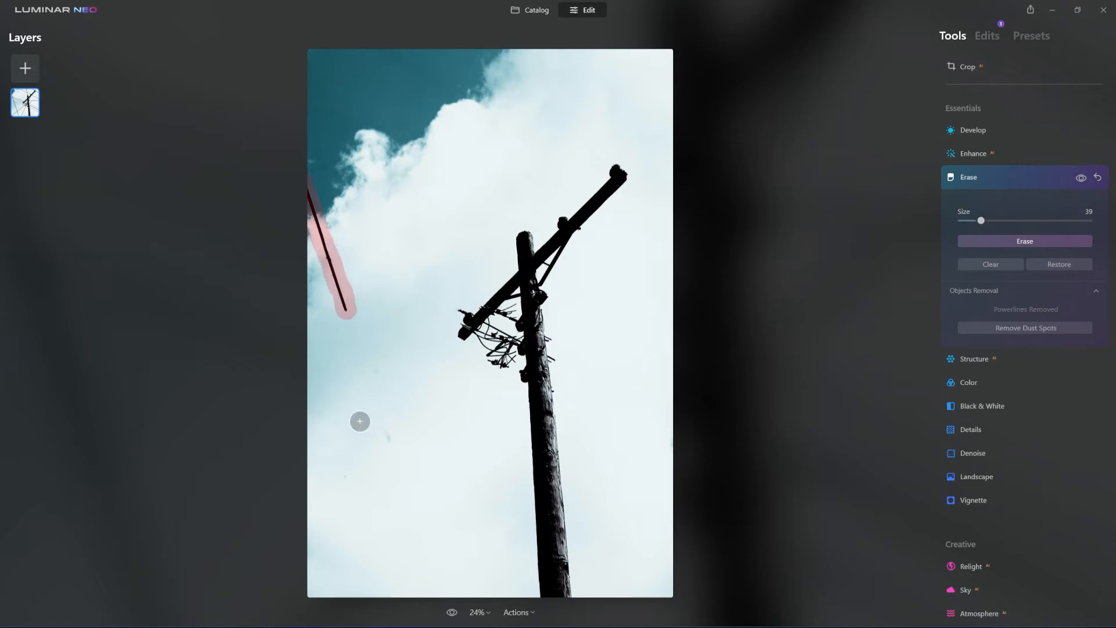
{"action": "left_click_drag", "start_coordinate": [389, 433], "coordinate": [390, 443]}
{"action": "left_click_drag", "start_coordinate": [423, 66], "coordinate": [379, 56]}
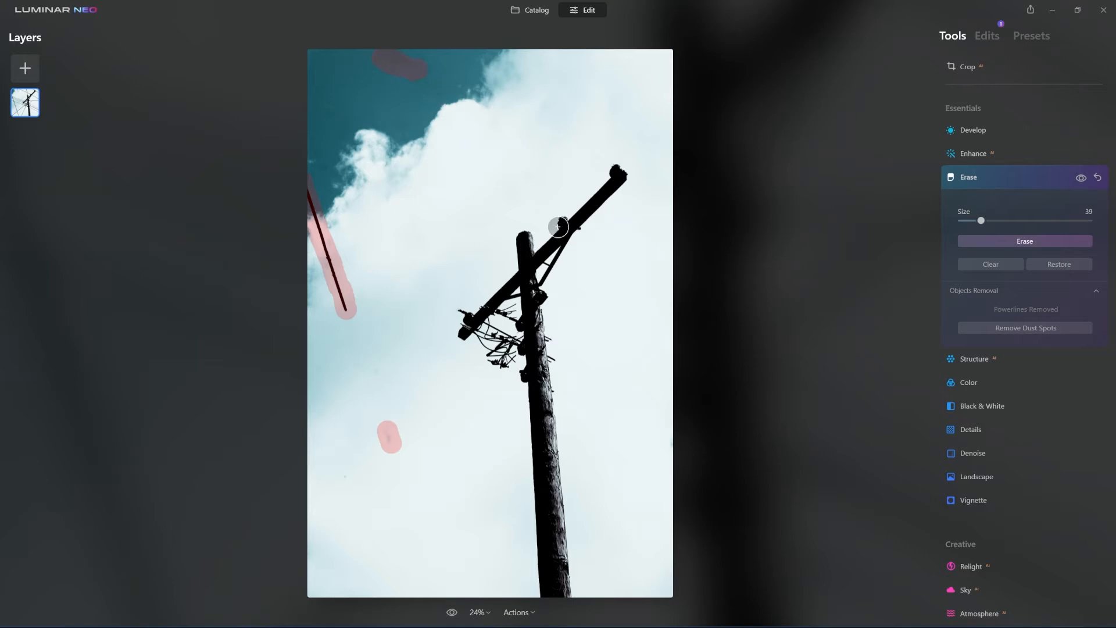
Reduce the Erase brush size to 23, mark the small wire stubs around the pole and crossarm, and erase all marked areas
{"action": "left_click_drag", "start_coordinate": [981, 220], "coordinate": [970, 221]}
{"action": "left_click", "coordinate": [581, 230]}
{"action": "left_click", "coordinate": [550, 339]}
{"action": "left_click", "coordinate": [554, 357]}
{"action": "left_click", "coordinate": [559, 391]}
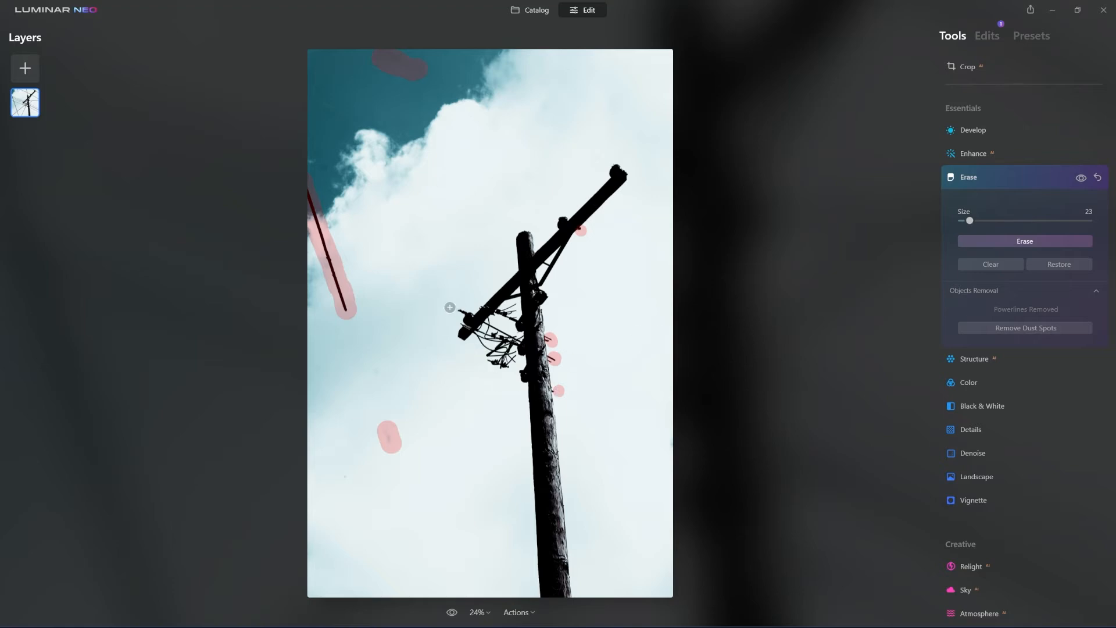
{"action": "left_click_drag", "start_coordinate": [449, 306], "coordinate": [464, 312]}
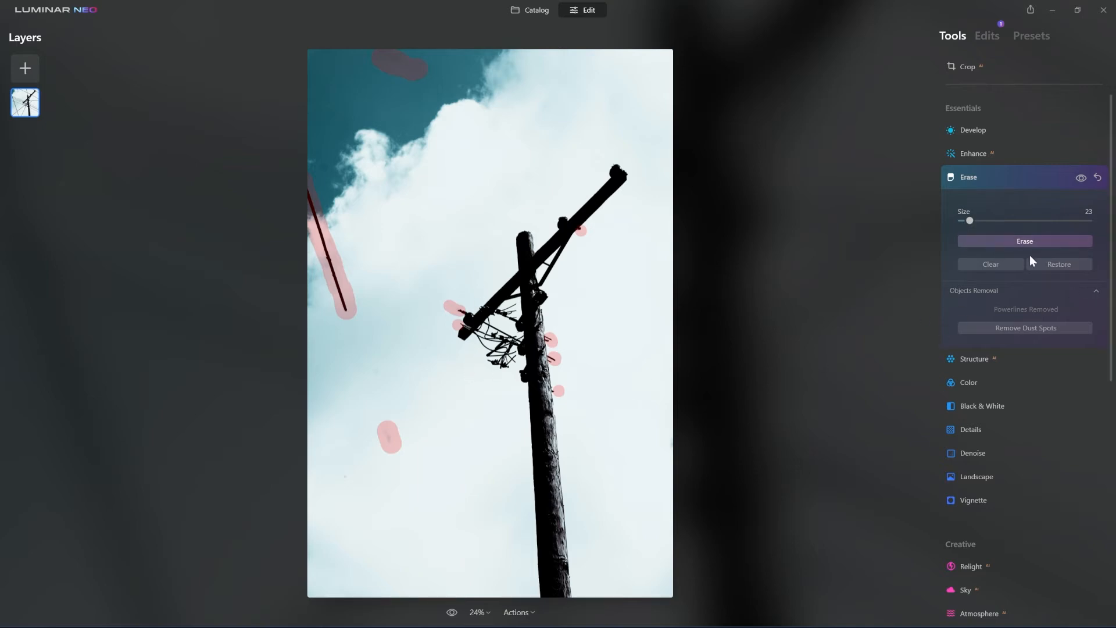
{"action": "left_click", "coordinate": [1013, 264]}
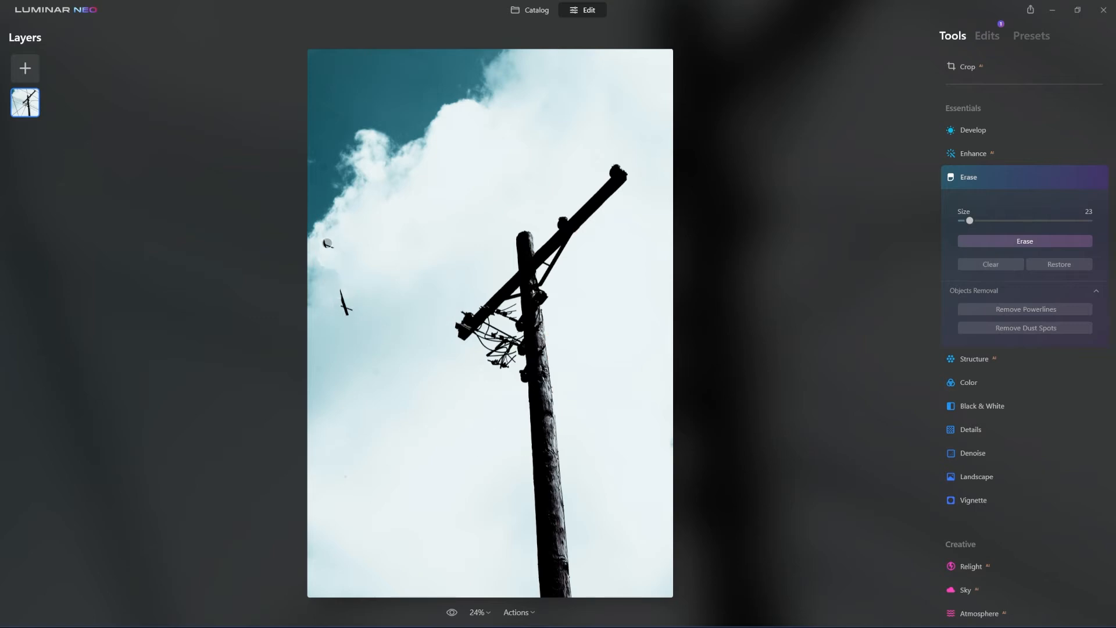
Erase the remaining cable fragments in the sky with brush size 31 and compare the photo with its original
{"action": "left_click_drag", "start_coordinate": [970, 221], "coordinate": [976, 220]}
{"action": "left_click", "coordinate": [452, 612]}
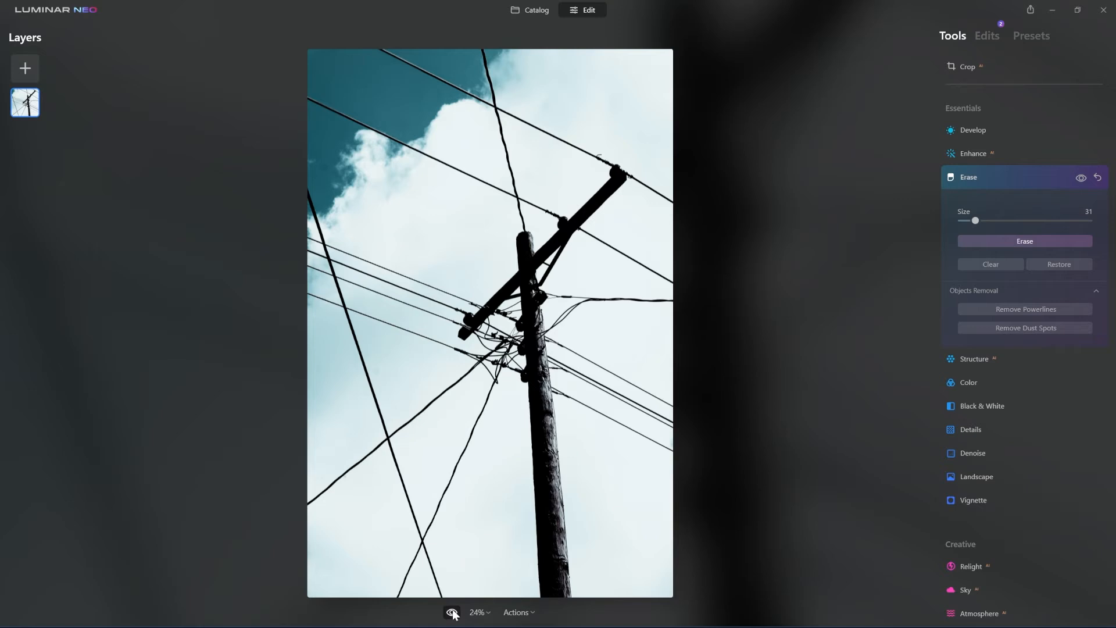
{"action": "left_click", "coordinate": [452, 612]}
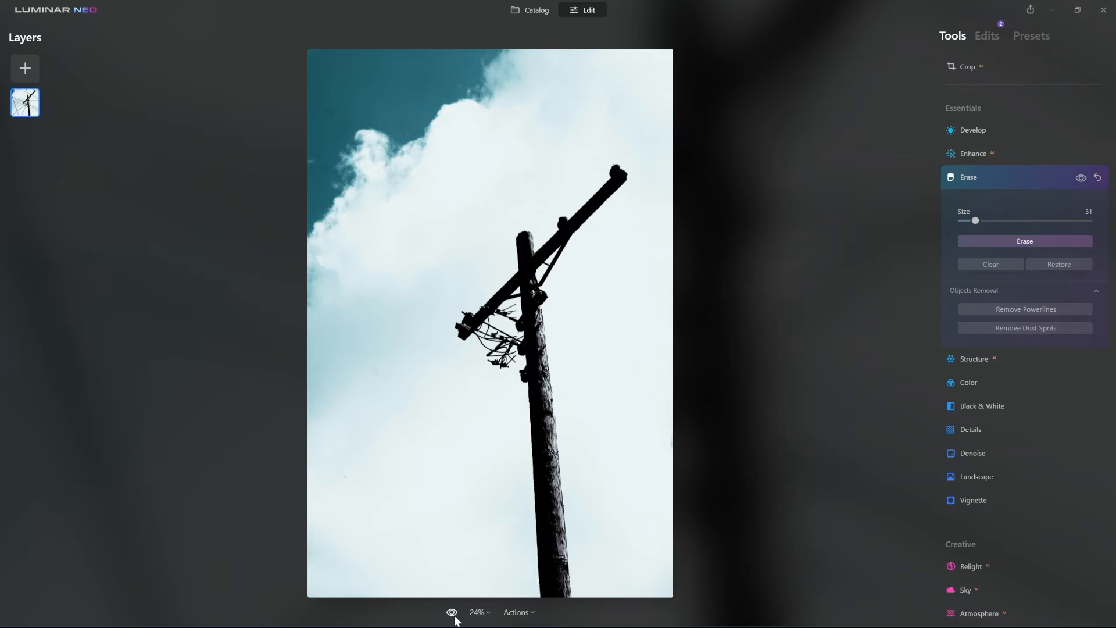
Compare the cleaned-up powerline photo with its original and review the Erase edits in its edit history
{"action": "left_click", "coordinate": [453, 614]}
{"action": "left_click", "coordinate": [454, 614]}
{"action": "left_click", "coordinate": [453, 613]}
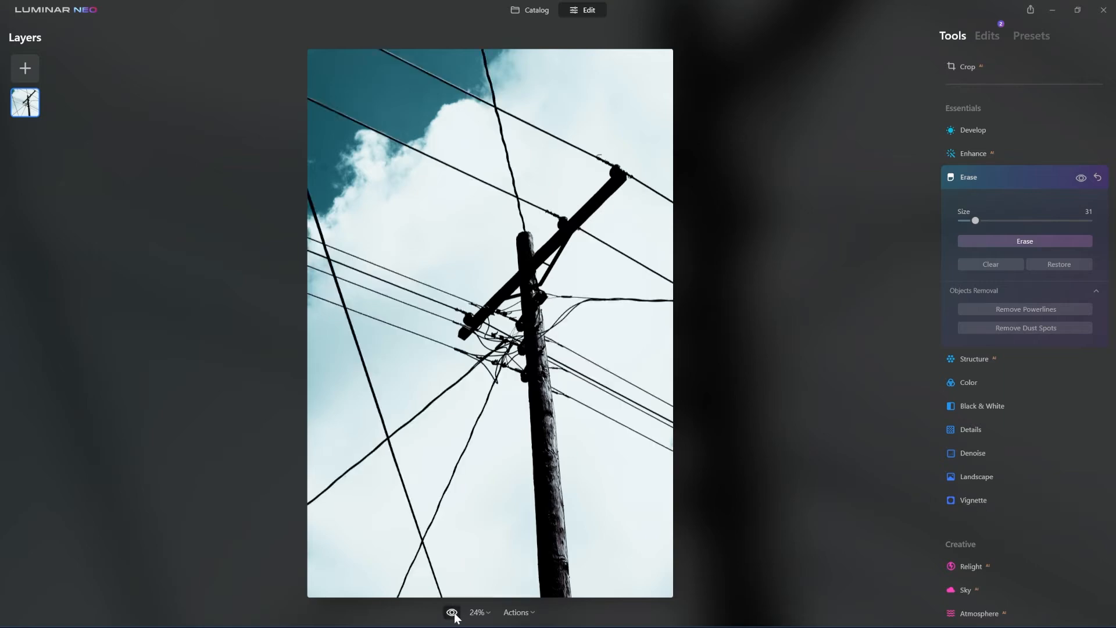
{"action": "left_click", "coordinate": [454, 613]}
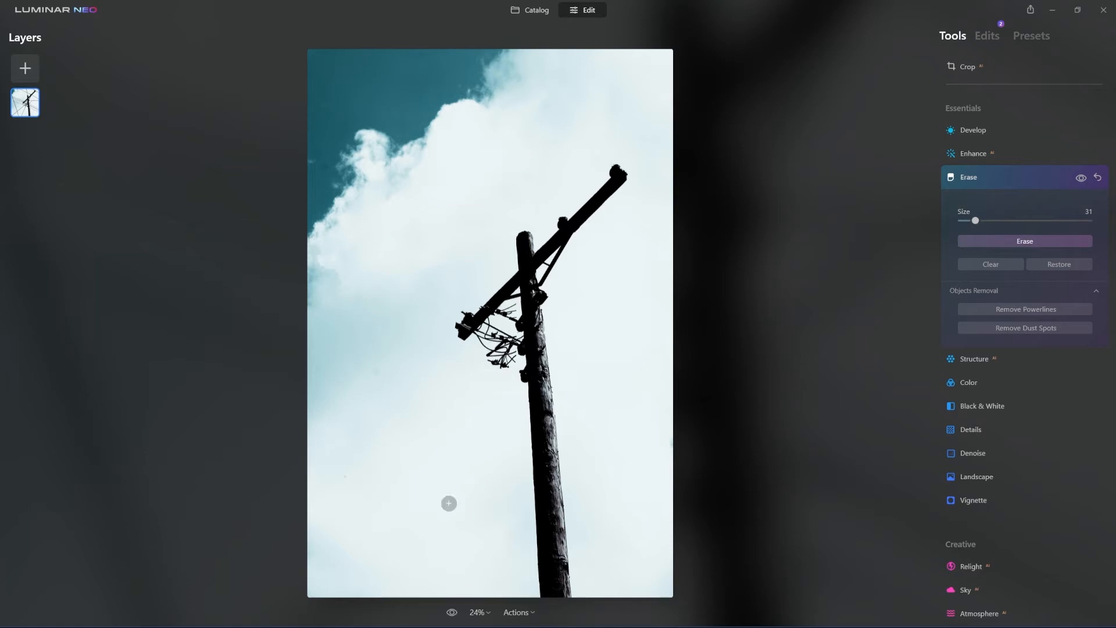
{"action": "left_click", "coordinate": [453, 613]}
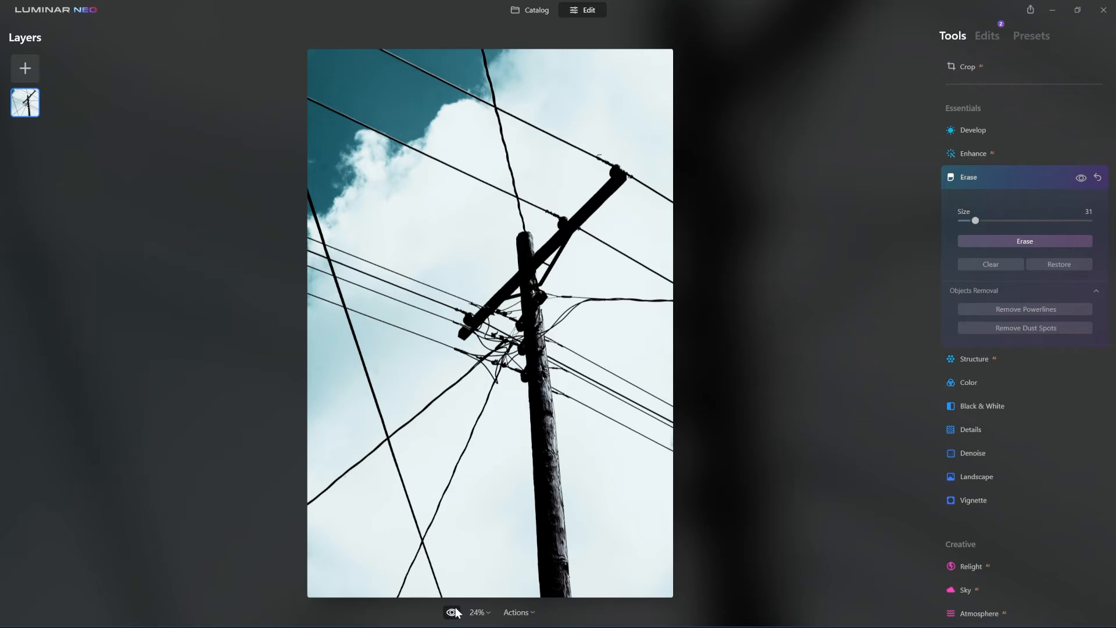
{"action": "left_click", "coordinate": [994, 36]}
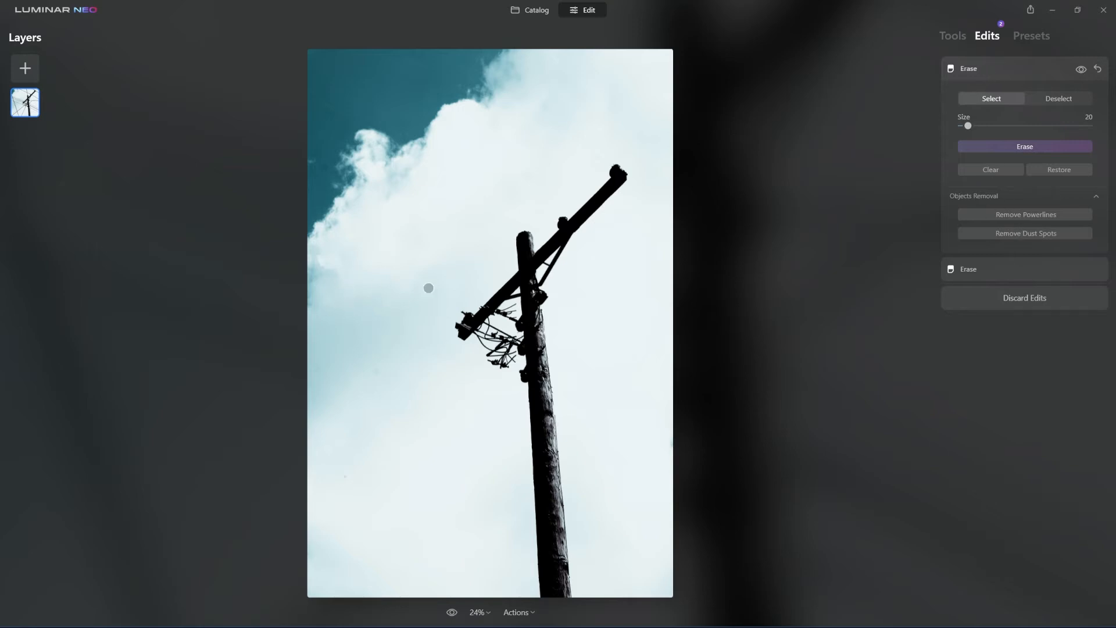
{"action": "left_click", "coordinate": [1027, 266]}
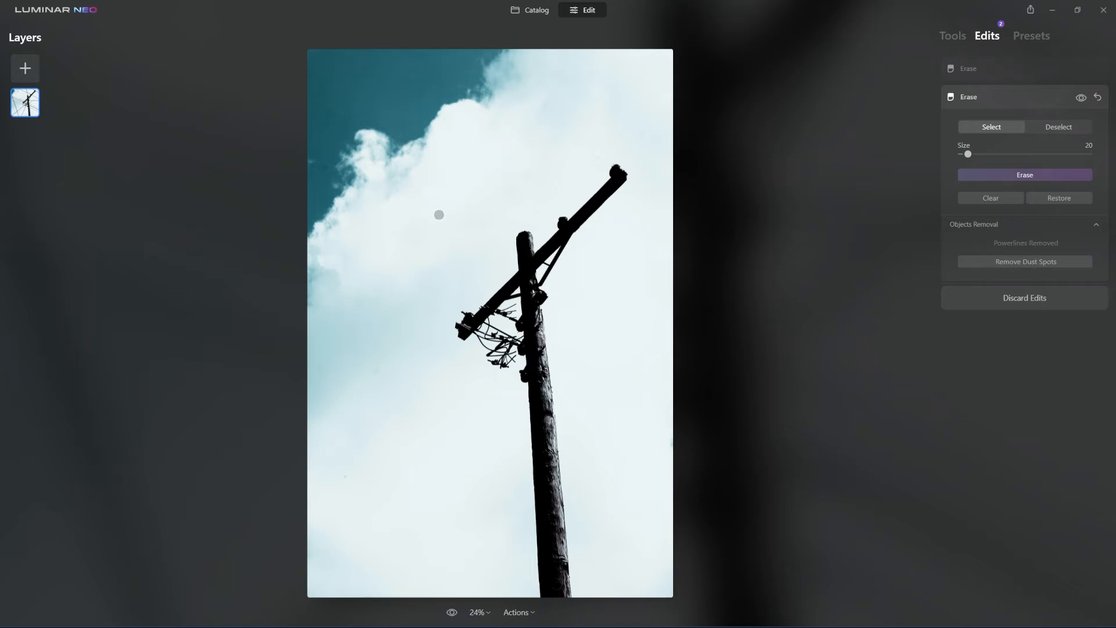
{"action": "left_click", "coordinate": [1002, 70]}
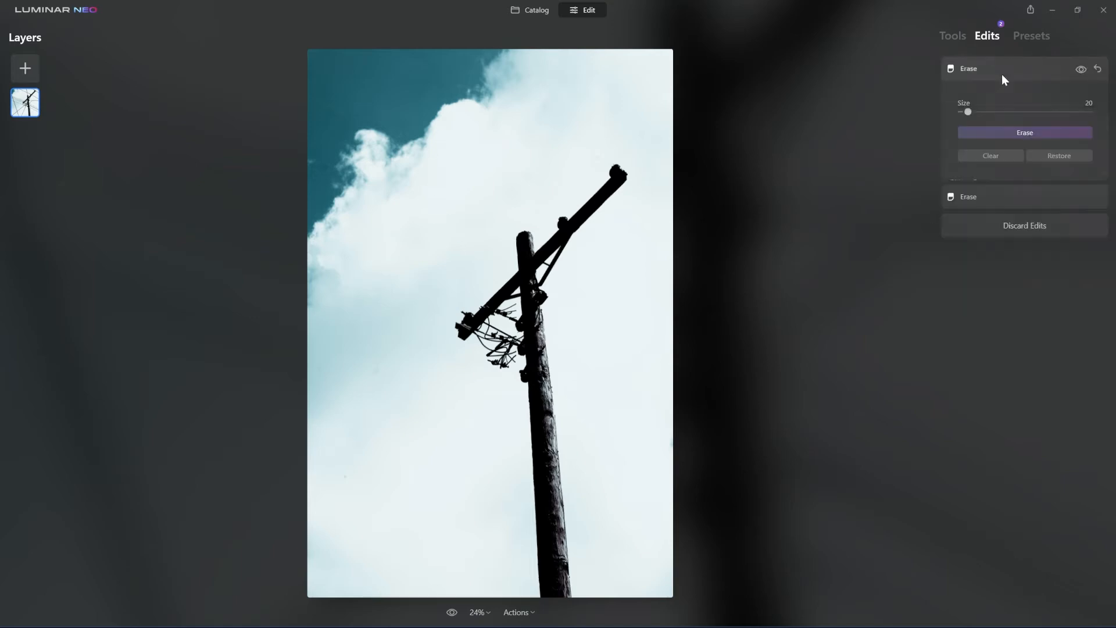
{"action": "left_click", "coordinate": [954, 36]}
Open the dark temple landscape from the catalog for editing and start the Crop tool
{"action": "left_click", "coordinate": [535, 10]}
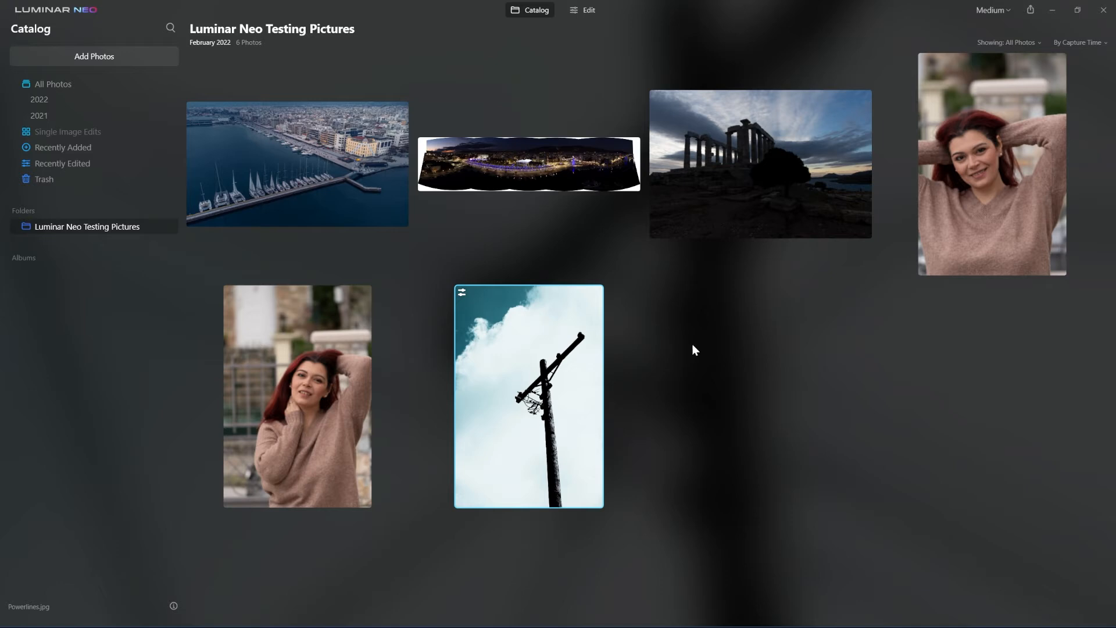
{"action": "left_click", "coordinate": [713, 202]}
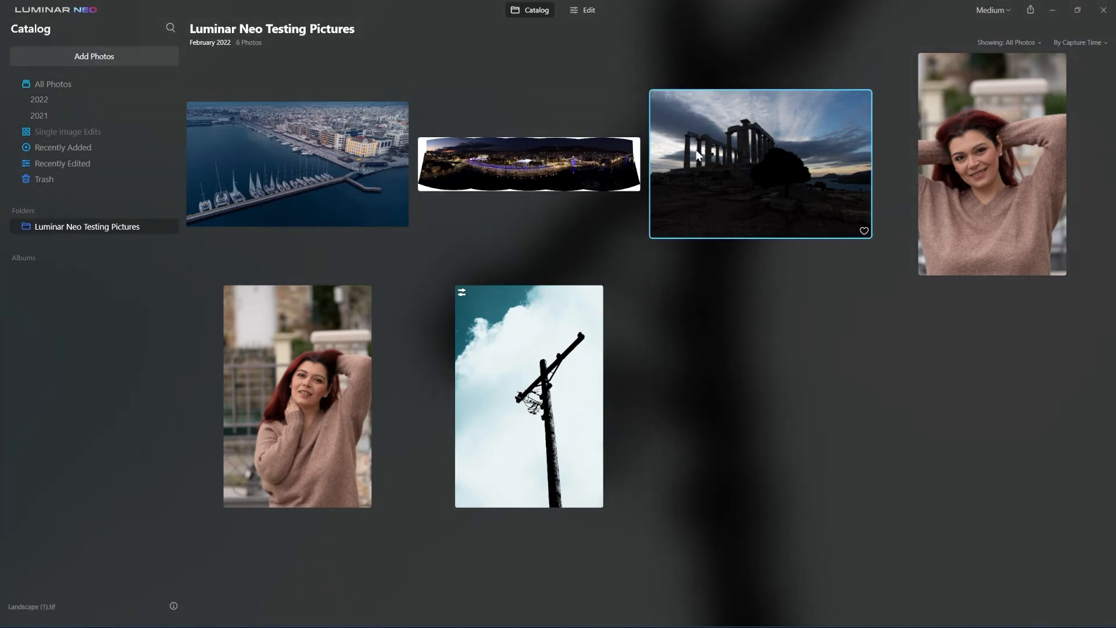
{"action": "left_click", "coordinate": [579, 12]}
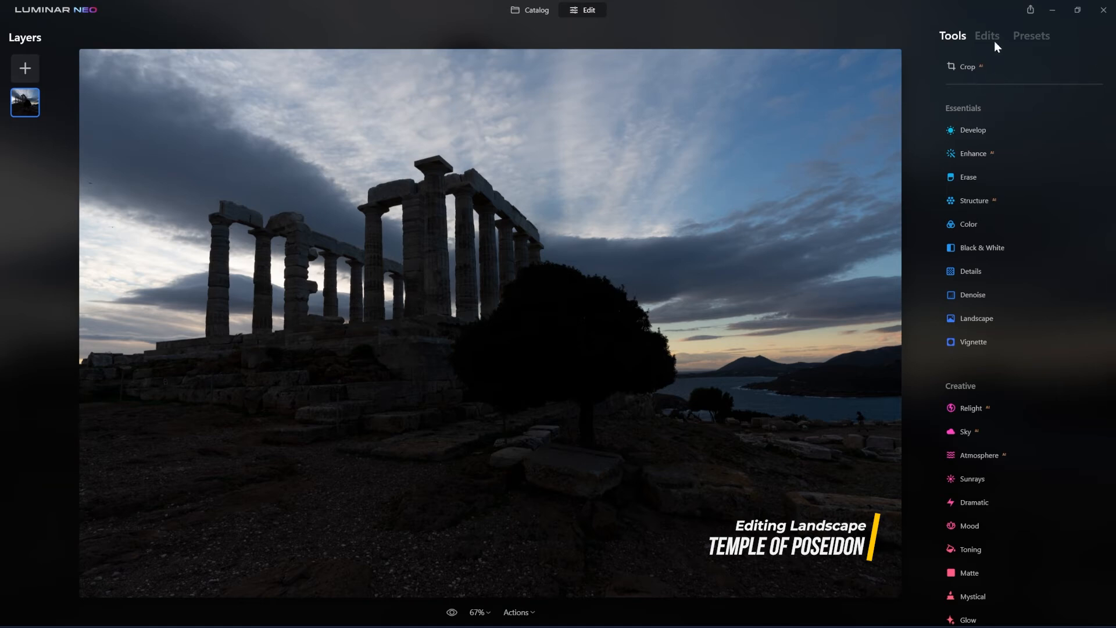
{"action": "left_click", "coordinate": [964, 67]}
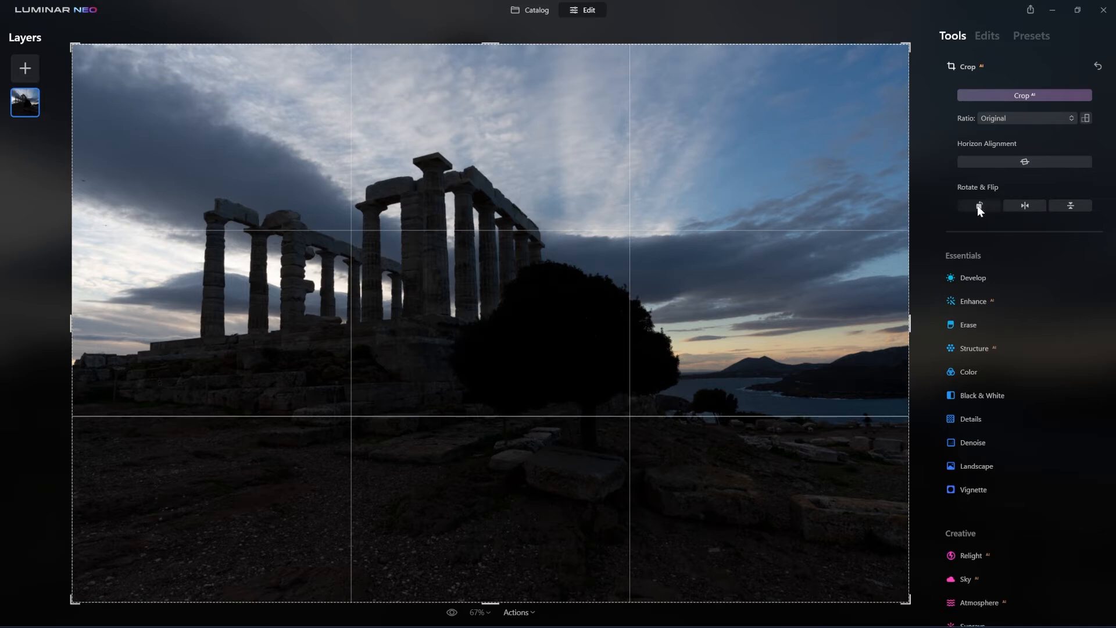
{"action": "left_click", "coordinate": [979, 205]}
{"action": "left_click", "coordinate": [978, 206]}
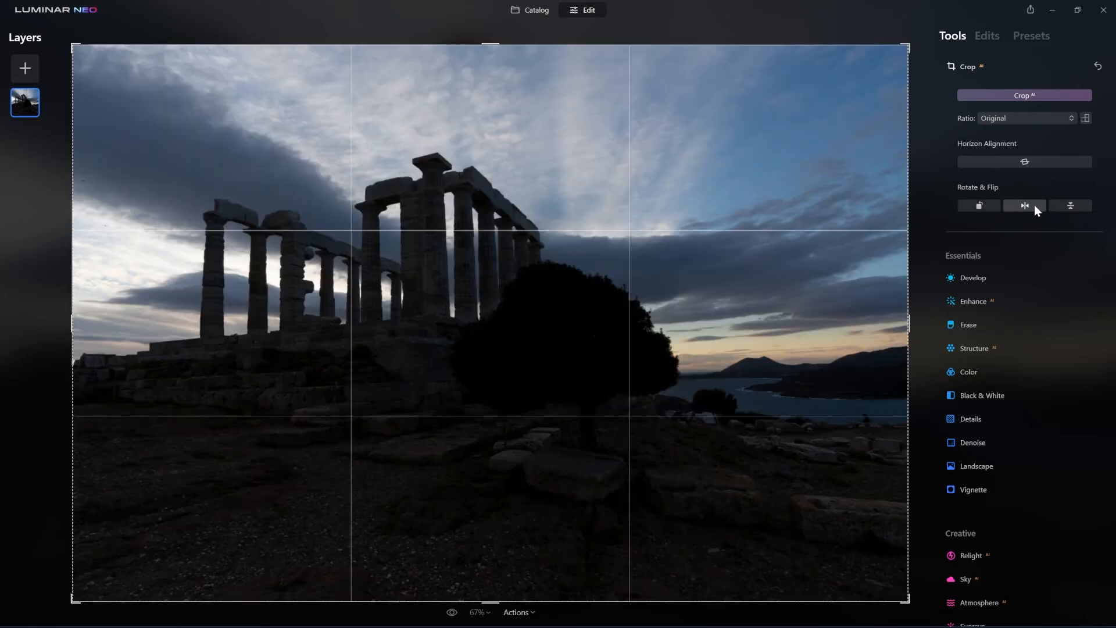
{"action": "left_click", "coordinate": [1032, 206]}
{"action": "left_click", "coordinate": [1032, 205]}
{"action": "left_click", "coordinate": [1069, 206]}
{"action": "left_click", "coordinate": [1069, 205]}
Run Crop AI, set the ratio to 16:9, shift the photo slightly down inside the frame, and apply the crop
{"action": "left_click", "coordinate": [1025, 100]}
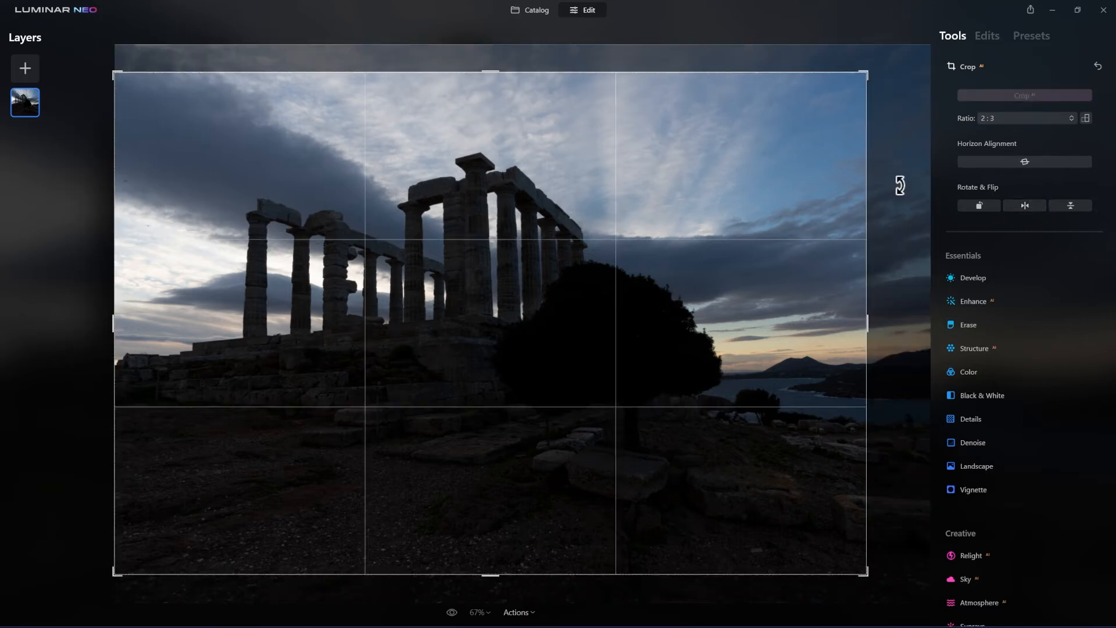
{"action": "left_click", "coordinate": [1027, 118]}
{"action": "left_click", "coordinate": [1028, 239]}
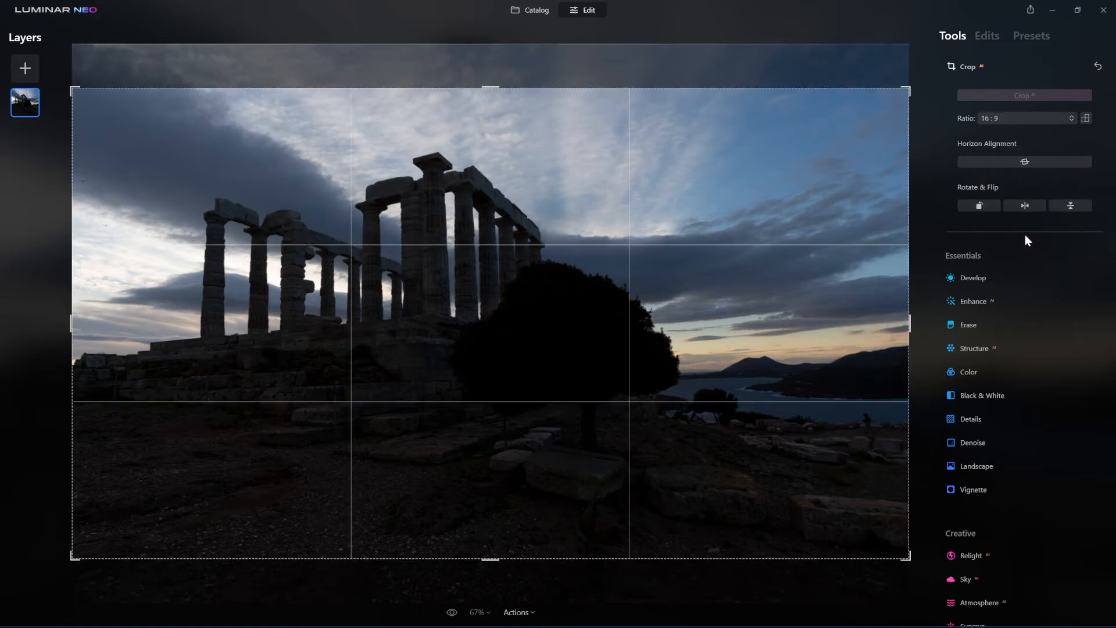
{"action": "left_click_drag", "start_coordinate": [663, 274], "coordinate": [691, 289]}
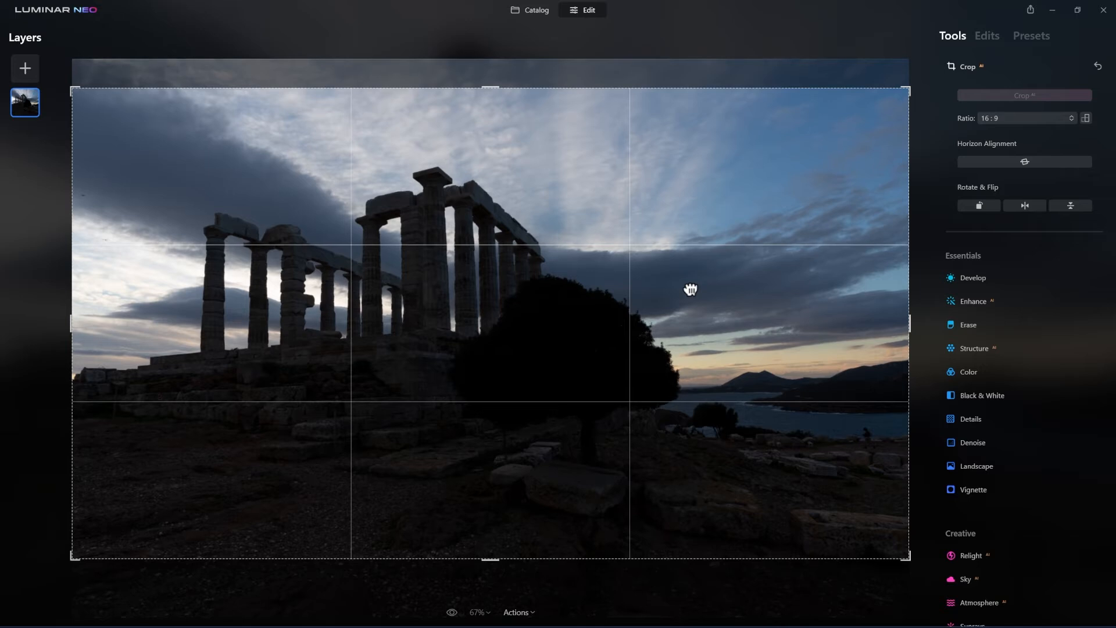
{"action": "key", "text": "Return"}
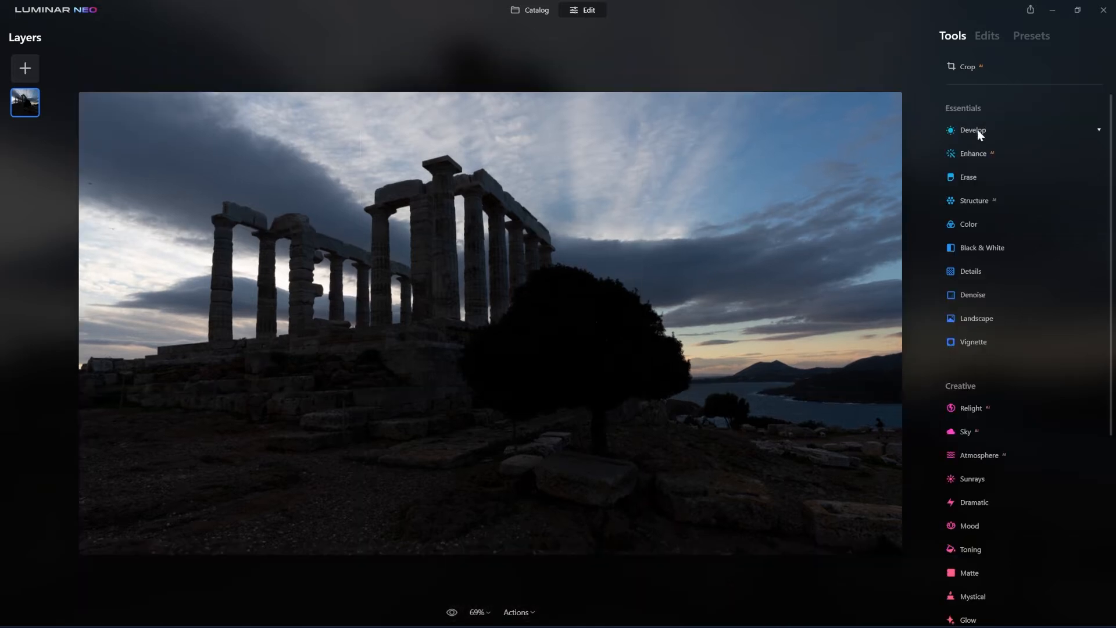
Enhance the temple photo with Accent AI at 66 and Sky Enhancer AI at 56
{"action": "left_click", "coordinate": [987, 152]}
{"action": "left_click_drag", "start_coordinate": [961, 191], "coordinate": [1046, 193]}
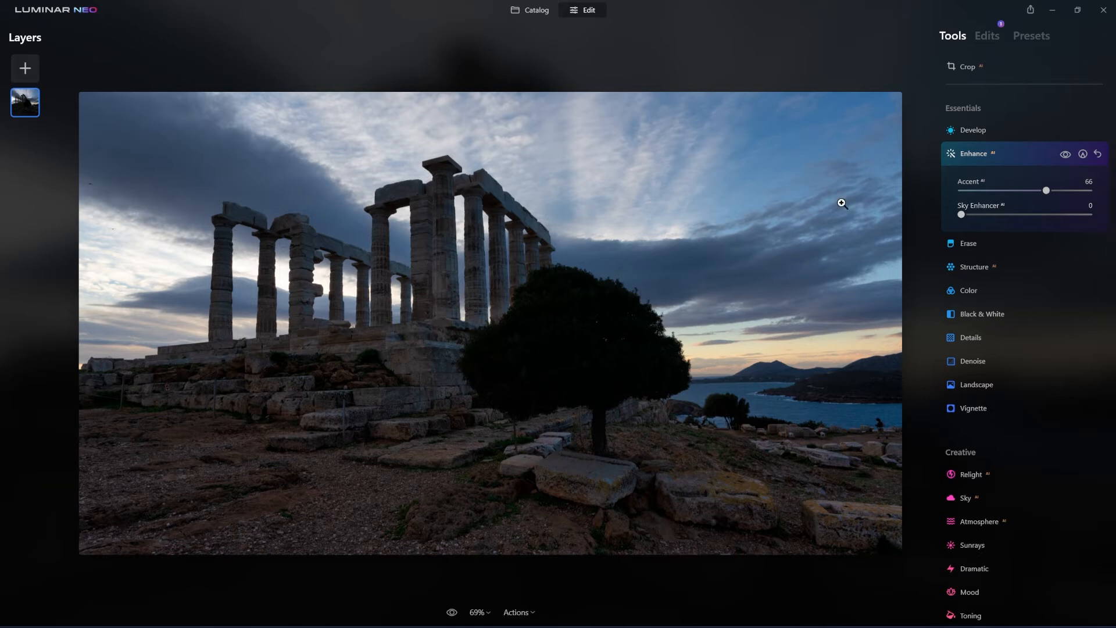
{"action": "left_click_drag", "start_coordinate": [962, 216], "coordinate": [1033, 215]}
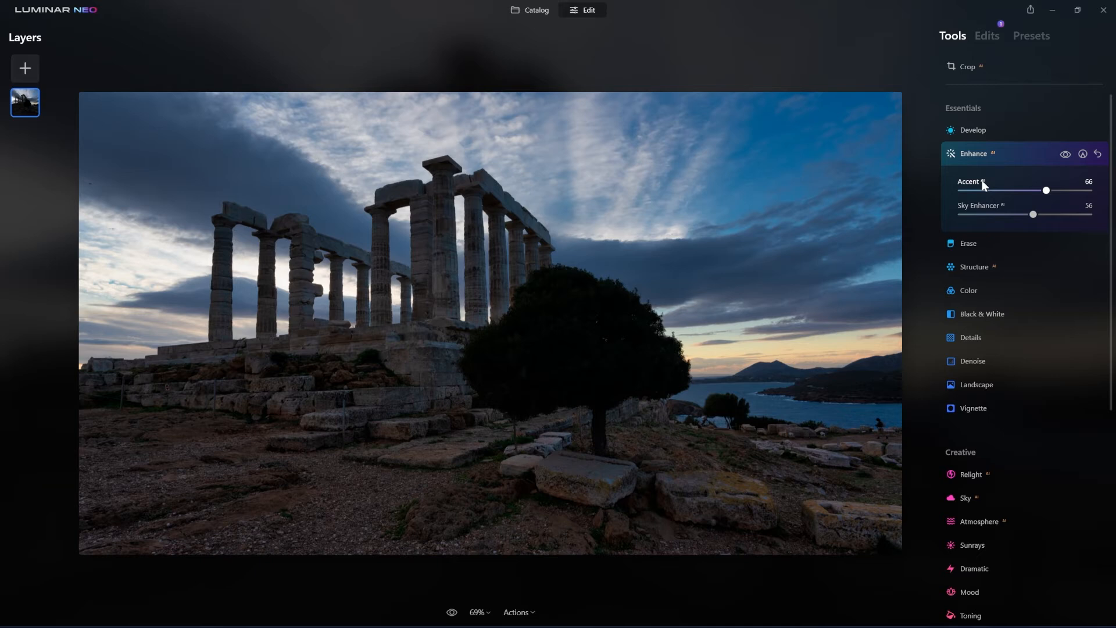
Set the Develop light values to Exposure 0.75, Smart Contrast 10, Highlights -52 and Shadows 32
{"action": "left_click", "coordinate": [974, 130]}
{"action": "mouse_move", "coordinate": [1026, 182]}
{"action": "left_mouse_down"}
{"action": "mouse_move", "coordinate": [1047, 181]}
{"action": "mouse_move", "coordinate": [1036, 182]}
{"action": "left_mouse_up"}
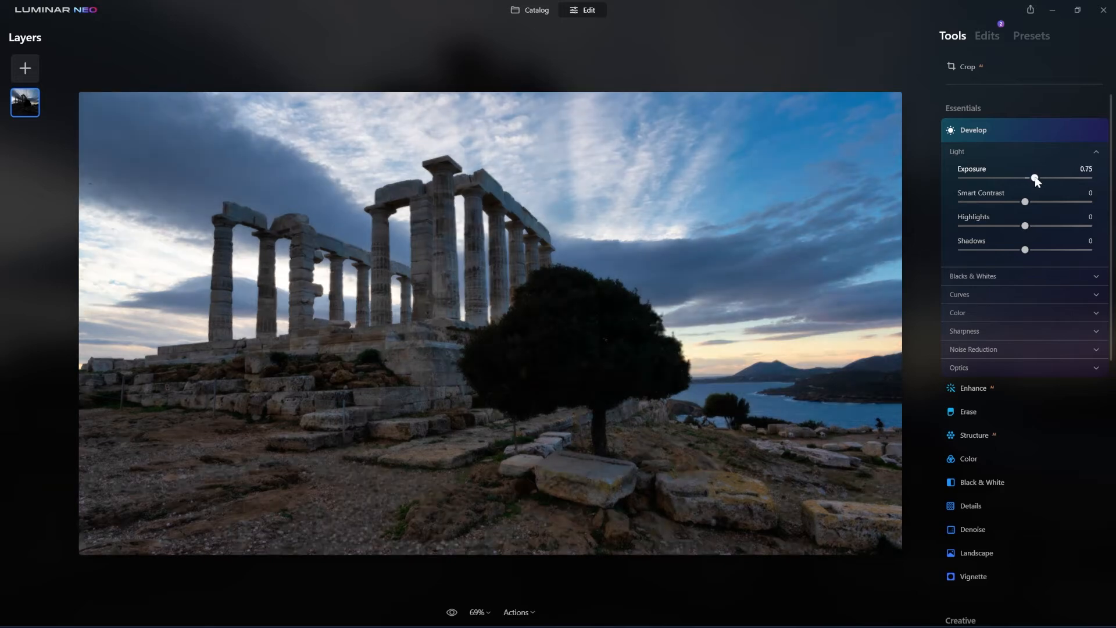
{"action": "left_click", "coordinate": [1031, 202]}
{"action": "left_click_drag", "start_coordinate": [1025, 226], "coordinate": [1051, 252]}
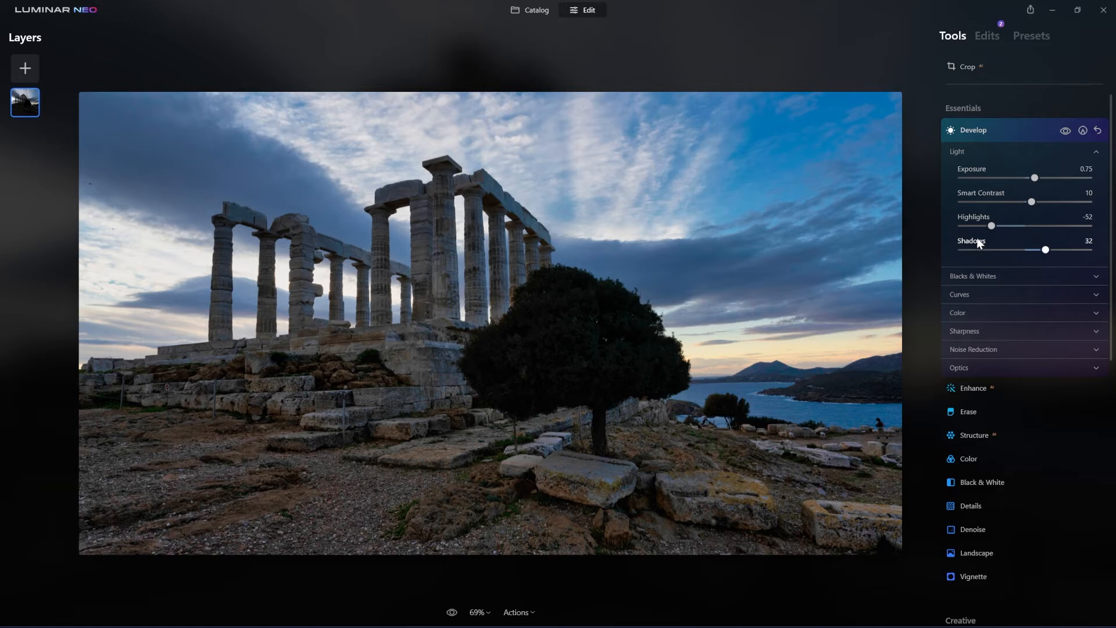
Set Whites to 13 and Blacks to -31 in the Develop tool
{"action": "left_click", "coordinate": [1010, 271]}
{"action": "mouse_move", "coordinate": [1026, 302]}
{"action": "left_mouse_down"}
{"action": "mouse_move", "coordinate": [1036, 303]}
{"action": "mouse_move", "coordinate": [1000, 327]}
{"action": "mouse_move", "coordinate": [1033, 303]}
{"action": "left_mouse_up"}
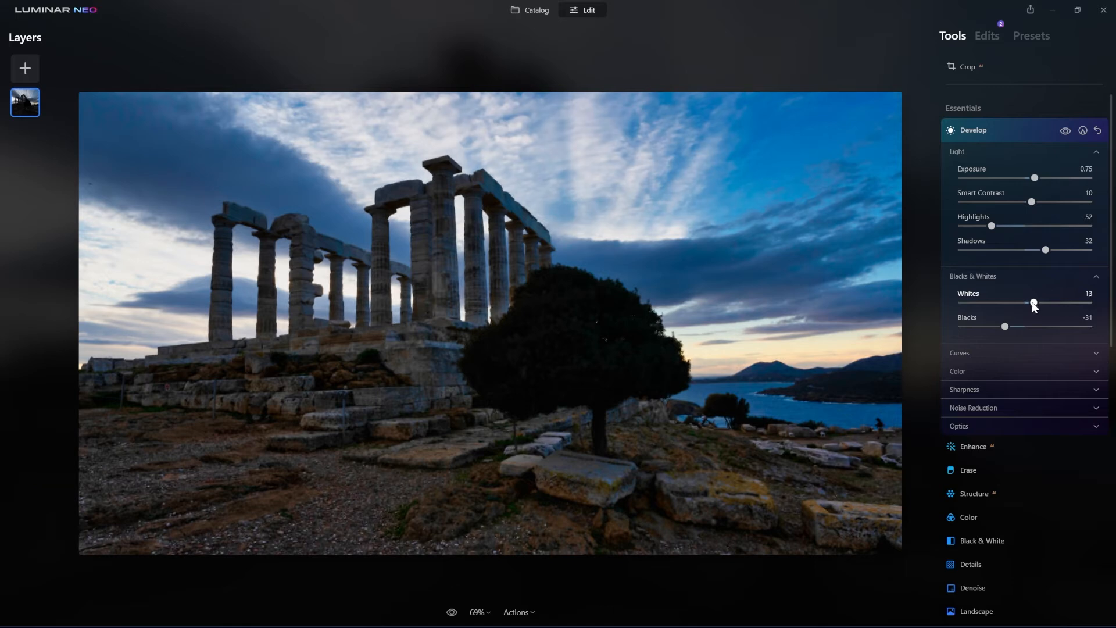
{"action": "left_click", "coordinate": [990, 276]}
Adjust the Develop color settings to Temperature 6, Tint 34 and Vibrance 10
{"action": "left_click", "coordinate": [991, 312]}
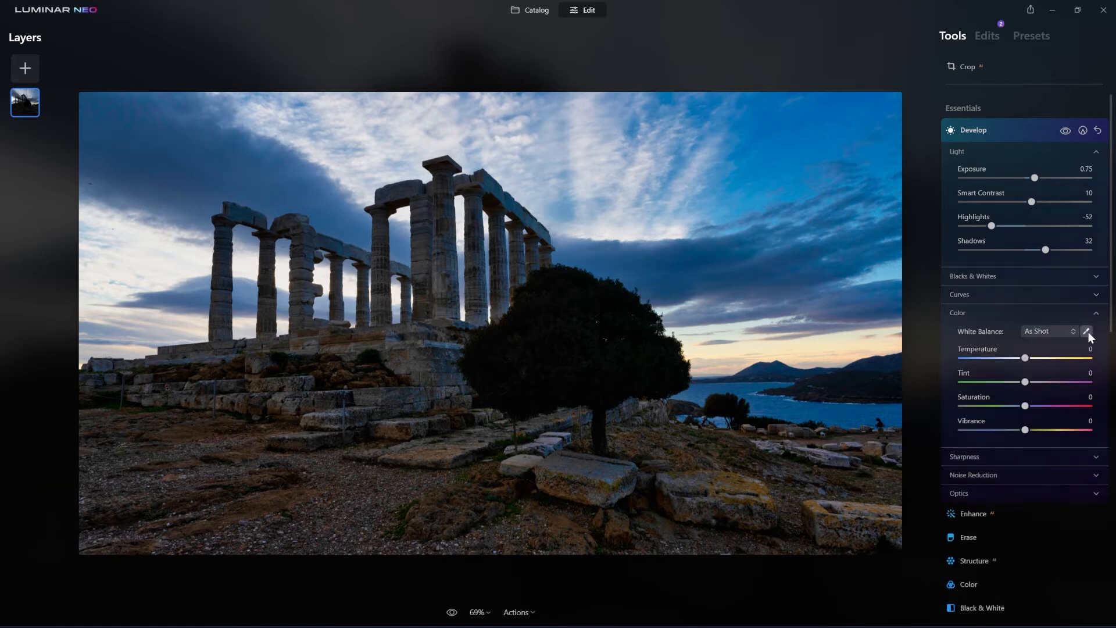
{"action": "left_click", "coordinate": [1045, 331]}
{"action": "left_click_drag", "start_coordinate": [1026, 357], "coordinate": [1047, 382]}
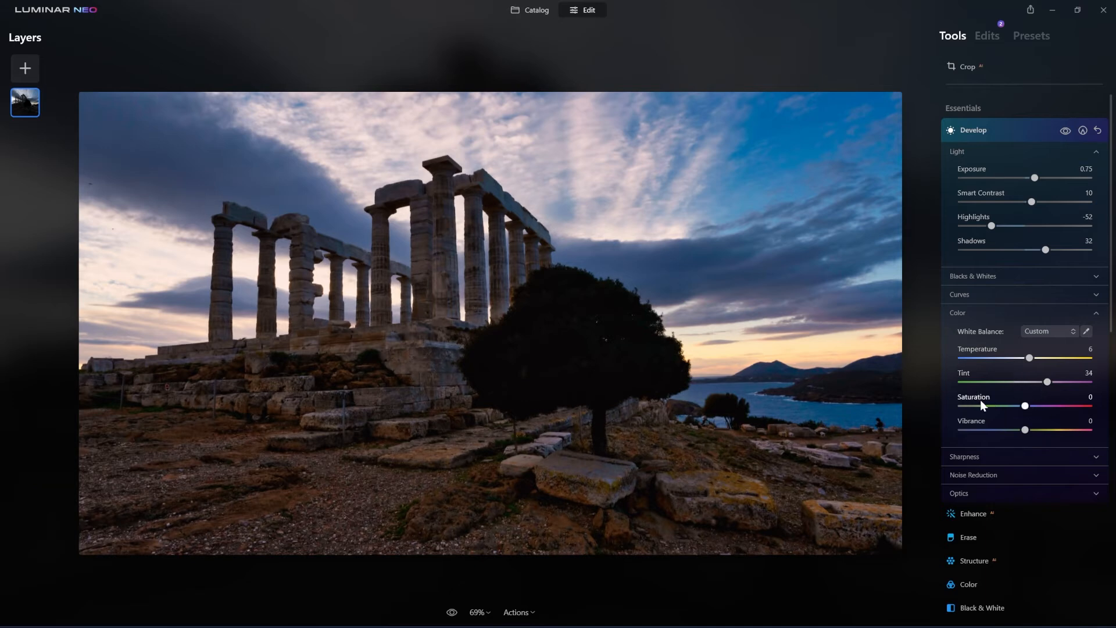
{"action": "left_click_drag", "start_coordinate": [1029, 431], "coordinate": [1032, 430]}
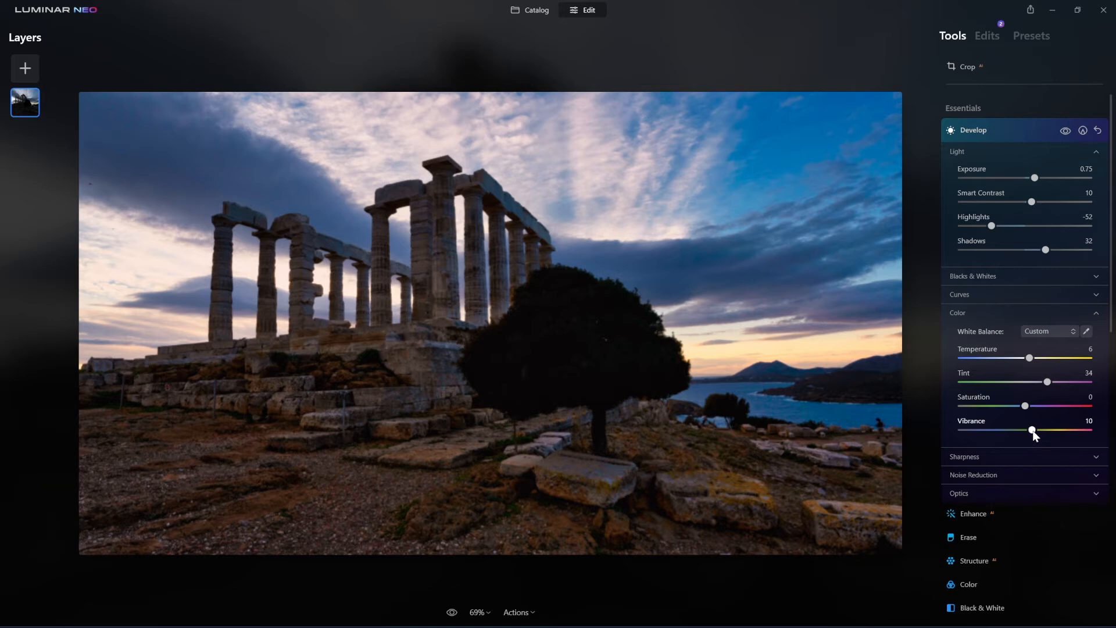
{"action": "left_click", "coordinate": [991, 313]}
{"action": "left_click", "coordinate": [991, 330]}
{"action": "left_click", "coordinate": [987, 329]}
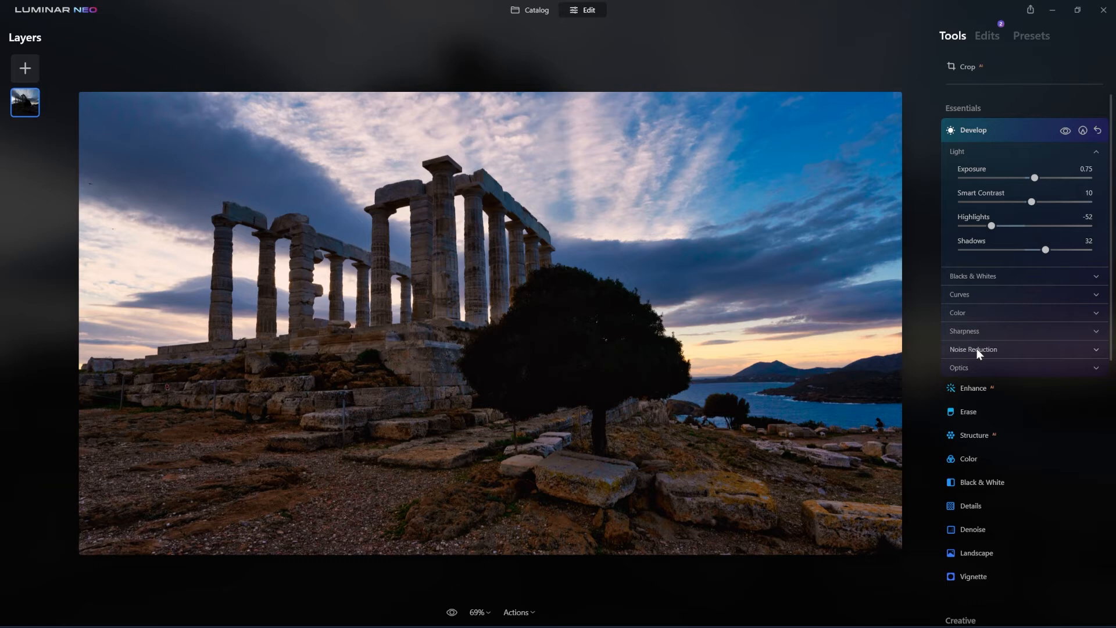
{"action": "left_click", "coordinate": [962, 368]}
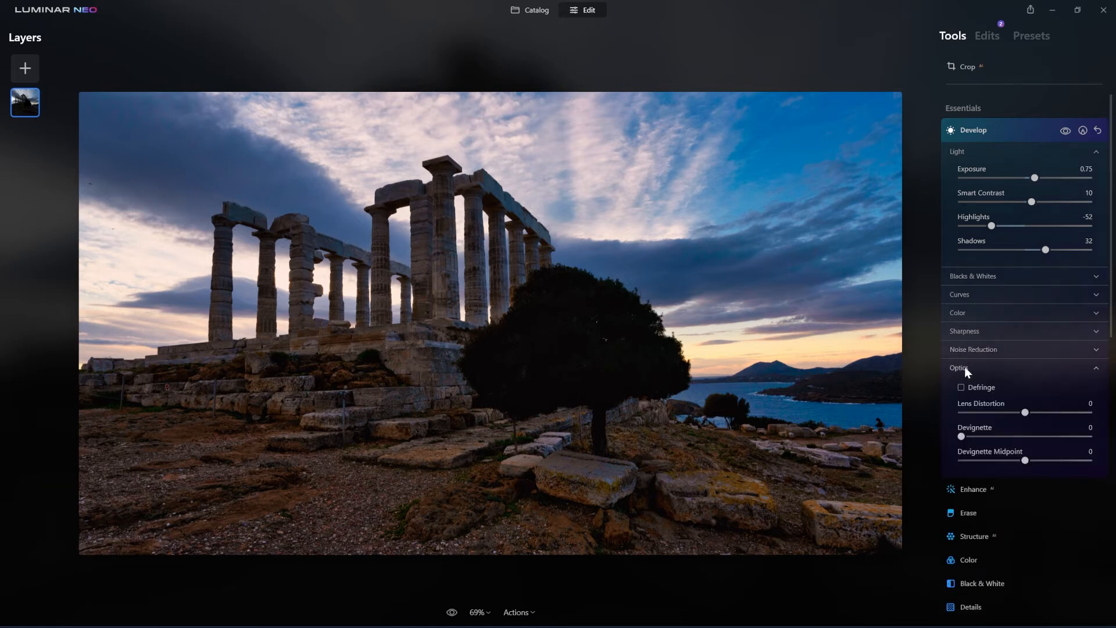
{"action": "left_click", "coordinate": [965, 366]}
{"action": "left_click", "coordinate": [983, 130]}
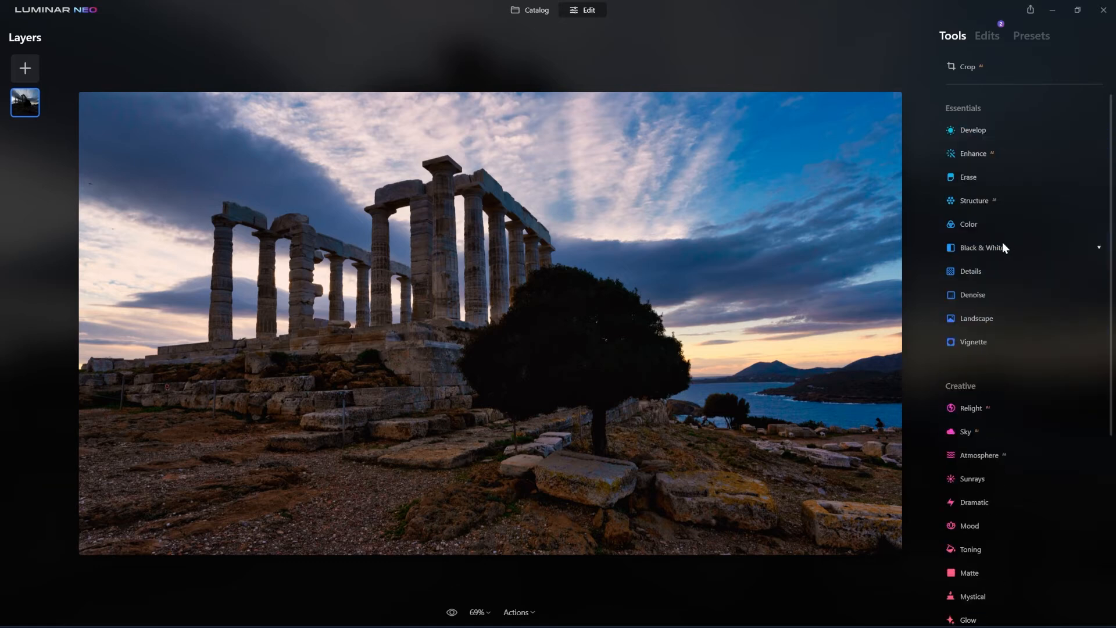
Mark the small figure standing near the shore beside the sea and remove it with the Erase tool
{"action": "left_click", "coordinate": [965, 177]}
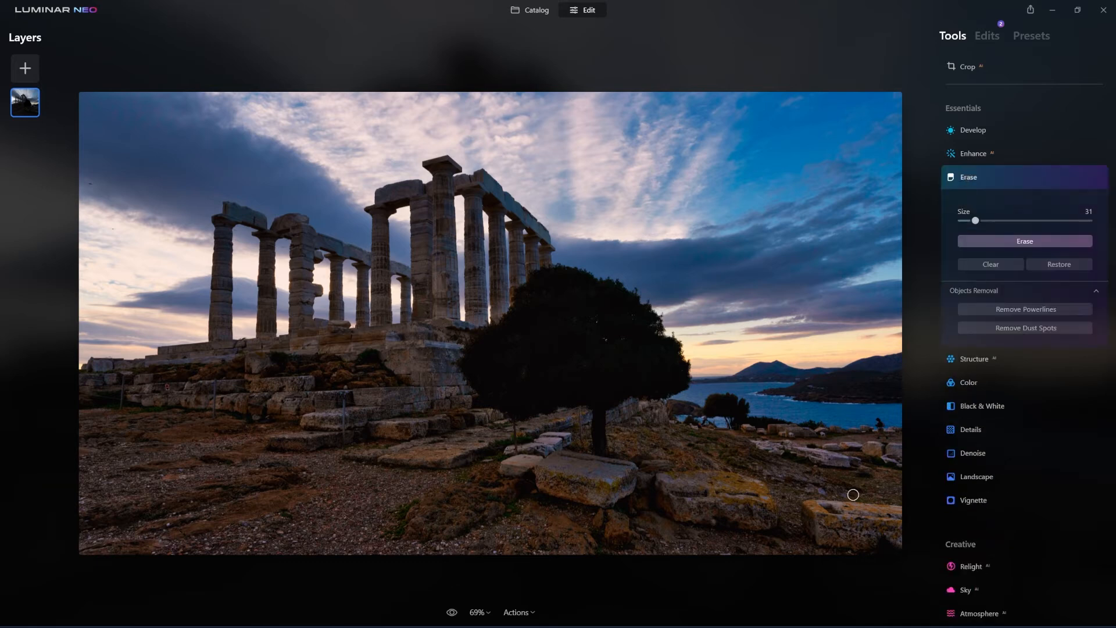
{"action": "left_click_drag", "start_coordinate": [879, 428], "coordinate": [885, 434]}
{"action": "left_click_drag", "start_coordinate": [881, 425], "coordinate": [878, 420]}
{"action": "left_click", "coordinate": [1025, 242]}
Apply Structure AI with an Amount of 24 and a slight Boost
{"action": "left_click", "coordinate": [974, 359]}
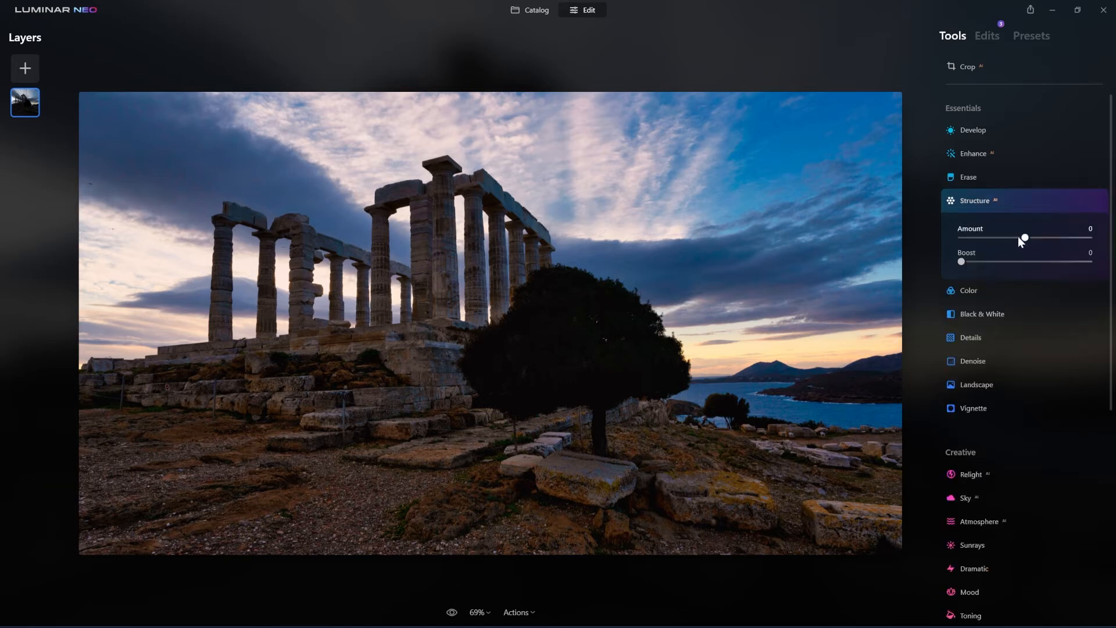
{"action": "left_click_drag", "start_coordinate": [1026, 237], "coordinate": [1041, 237]}
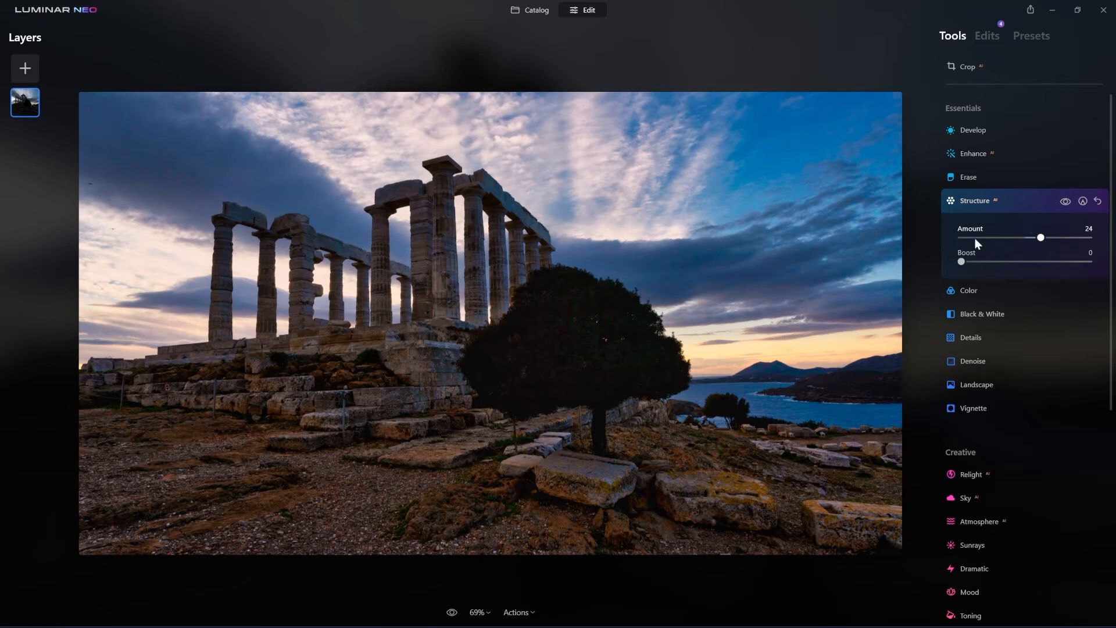
{"action": "left_click_drag", "start_coordinate": [962, 263], "coordinate": [970, 264]}
{"action": "left_click", "coordinate": [967, 289]}
Set Small Details to 25, Medium Details to -10 and Large Details to -10 with the Details tool
{"action": "left_click", "coordinate": [983, 271]}
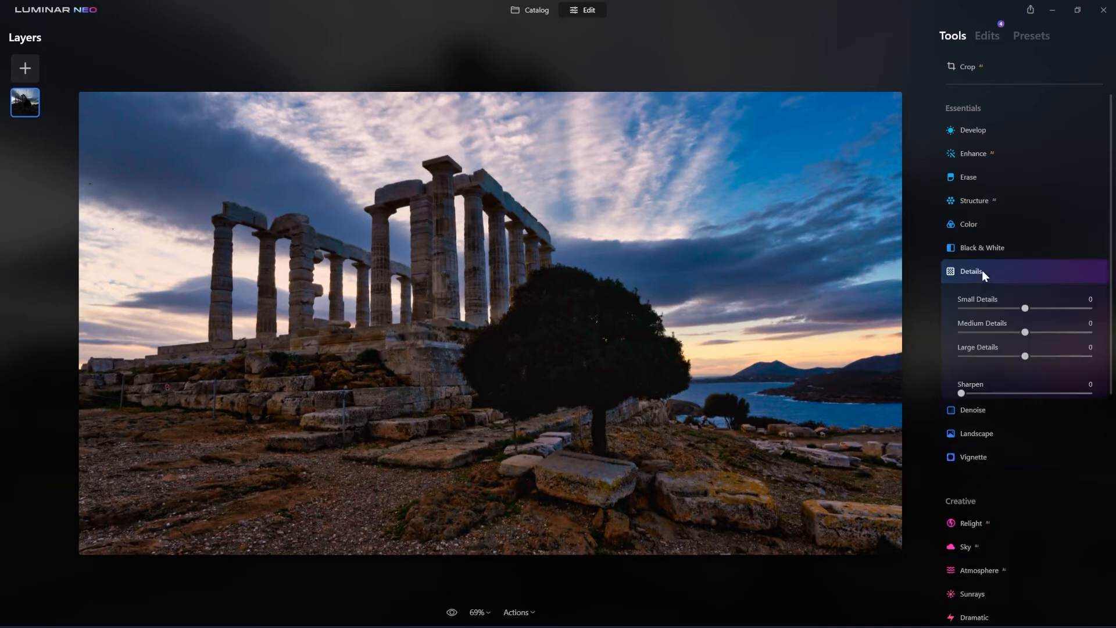
{"action": "left_click_drag", "start_coordinate": [1026, 309], "coordinate": [1044, 314]}
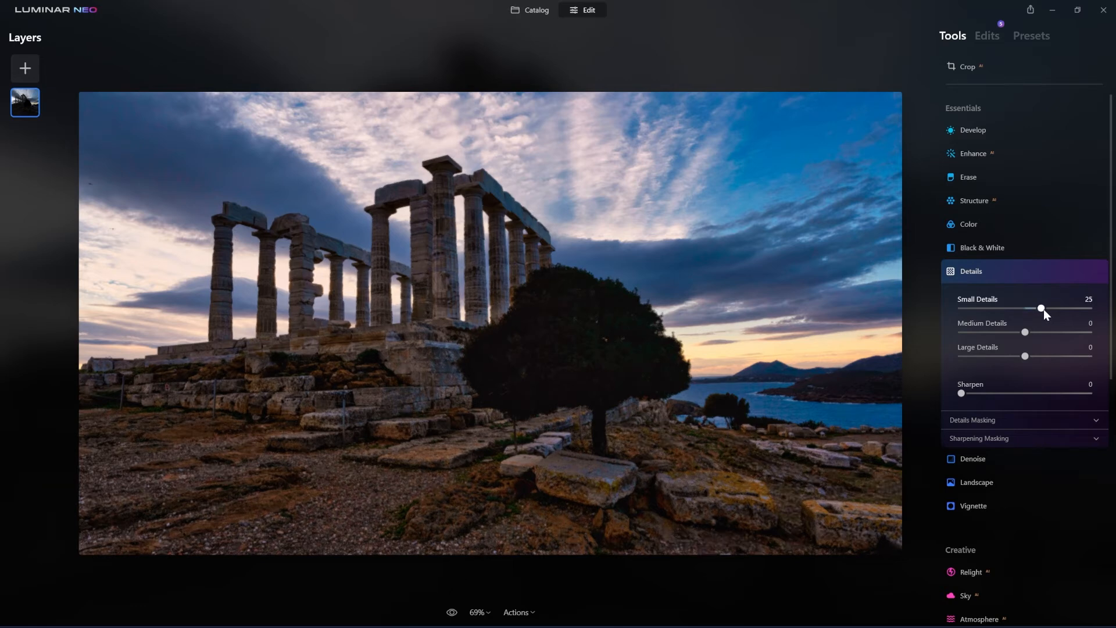
{"action": "left_click_drag", "start_coordinate": [1026, 332], "coordinate": [1018, 357]}
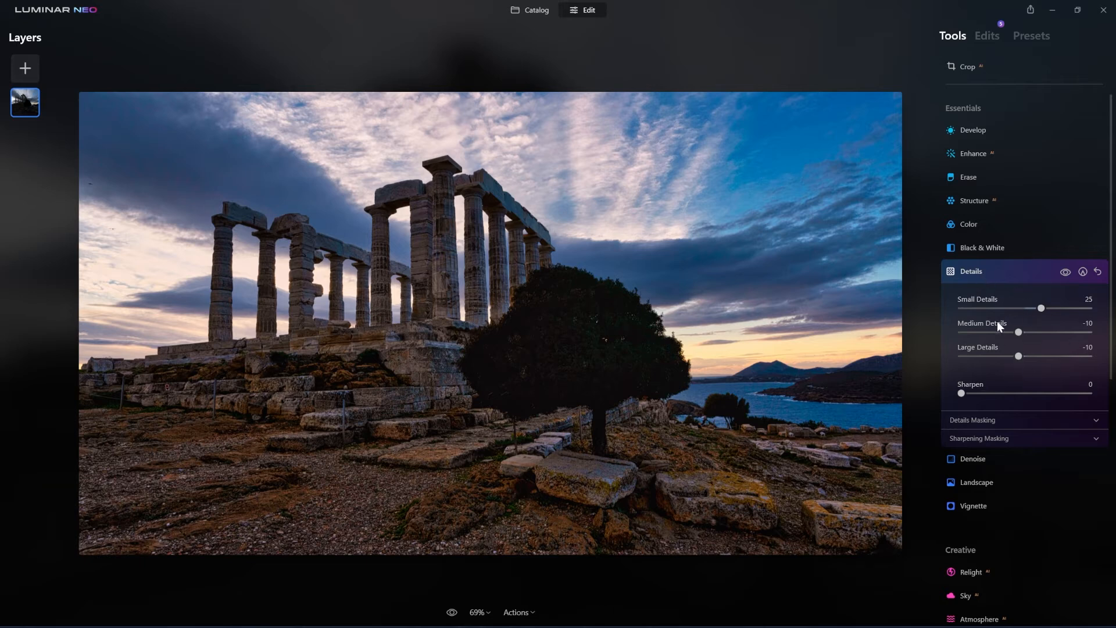
{"action": "left_click", "coordinate": [996, 269]}
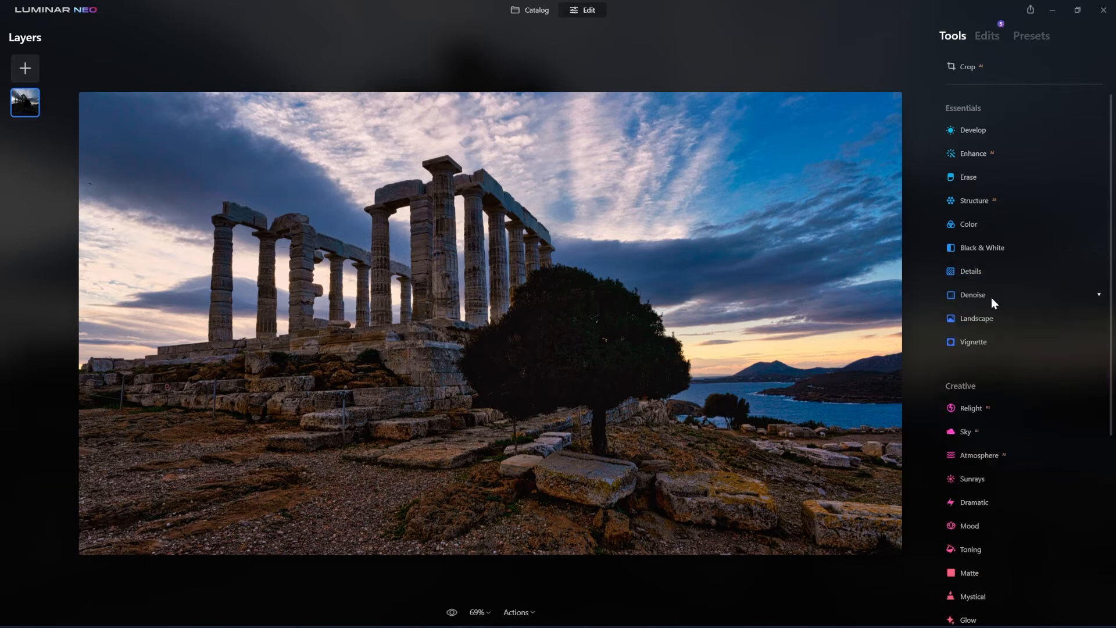
Set Golden Hour to 53 and Foliage Enhancer to 37 with the Landscape tool
{"action": "left_click", "coordinate": [992, 317]}
{"action": "left_click_drag", "start_coordinate": [961, 379], "coordinate": [1029, 382]}
{"action": "left_click", "coordinate": [1009, 404]}
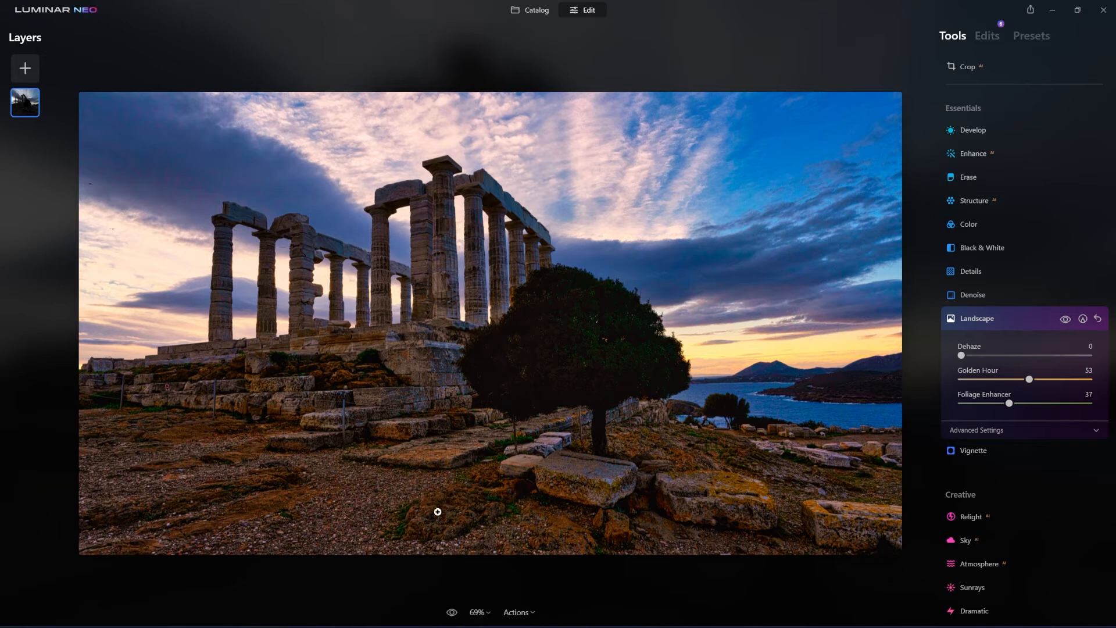
{"action": "left_click", "coordinate": [982, 319]}
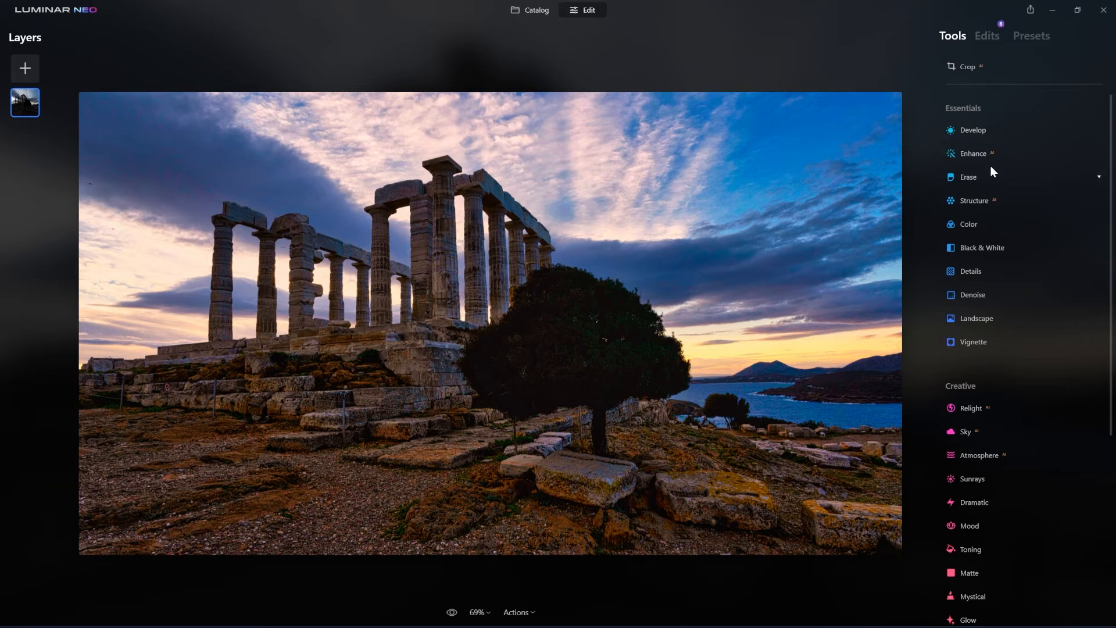
Apply Relight AI with Brightness Near at 48 and Brightness Far at -21
{"action": "left_click", "coordinate": [984, 33]}
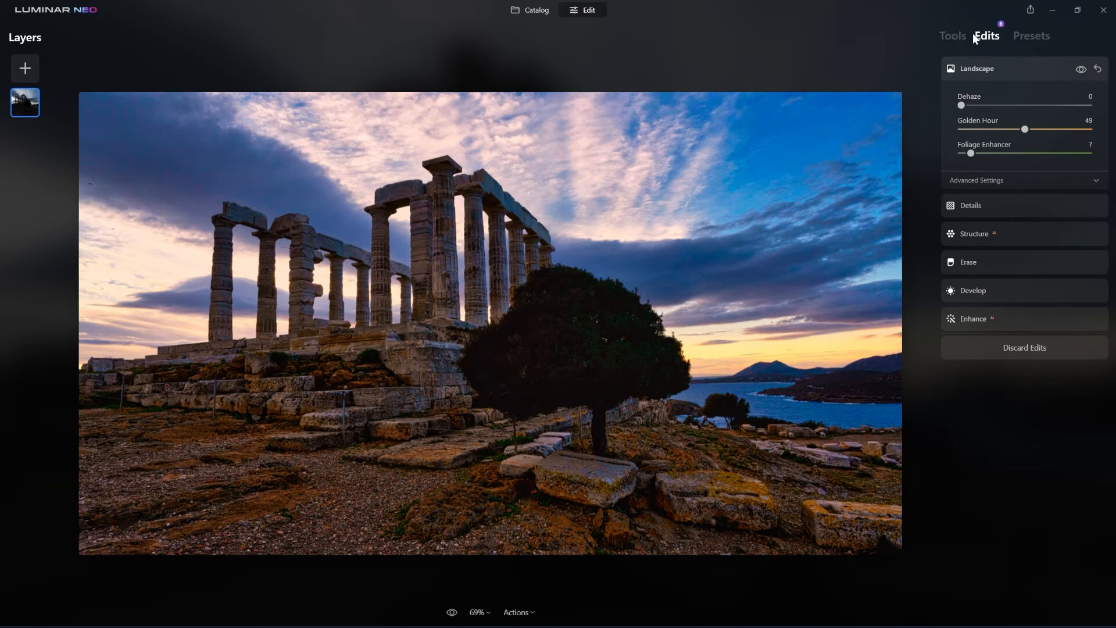
{"action": "left_click", "coordinate": [956, 36]}
{"action": "scroll", "coordinate": [959, 289], "scroll_direction": "down", "scroll_amount": 3}
{"action": "scroll", "coordinate": [959, 288], "scroll_direction": "down", "scroll_amount": 1}
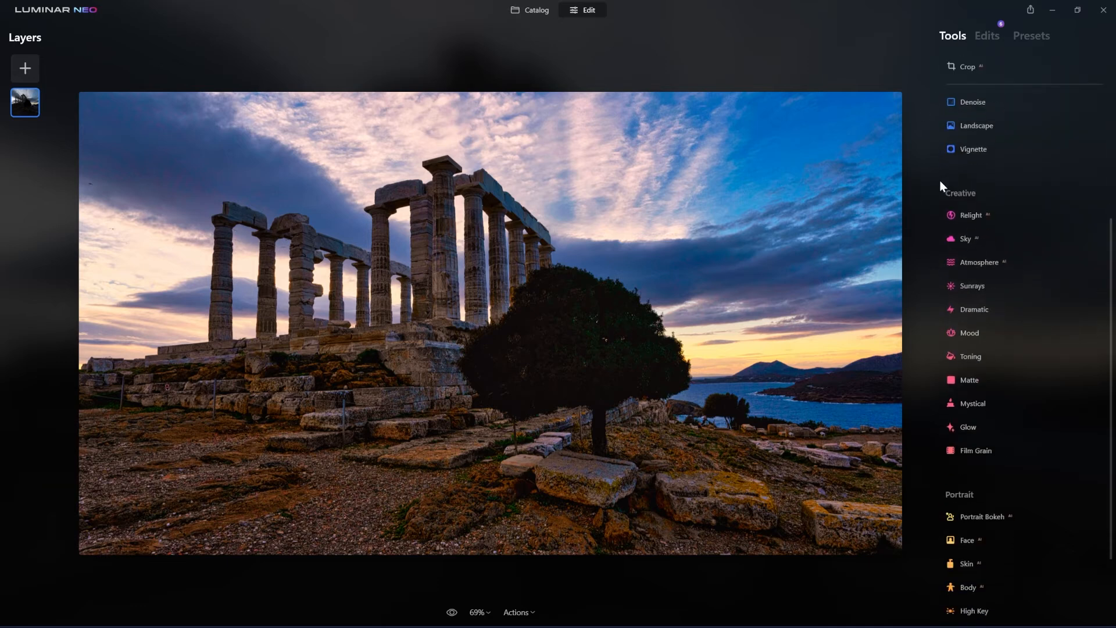
{"action": "left_click", "coordinate": [970, 214]}
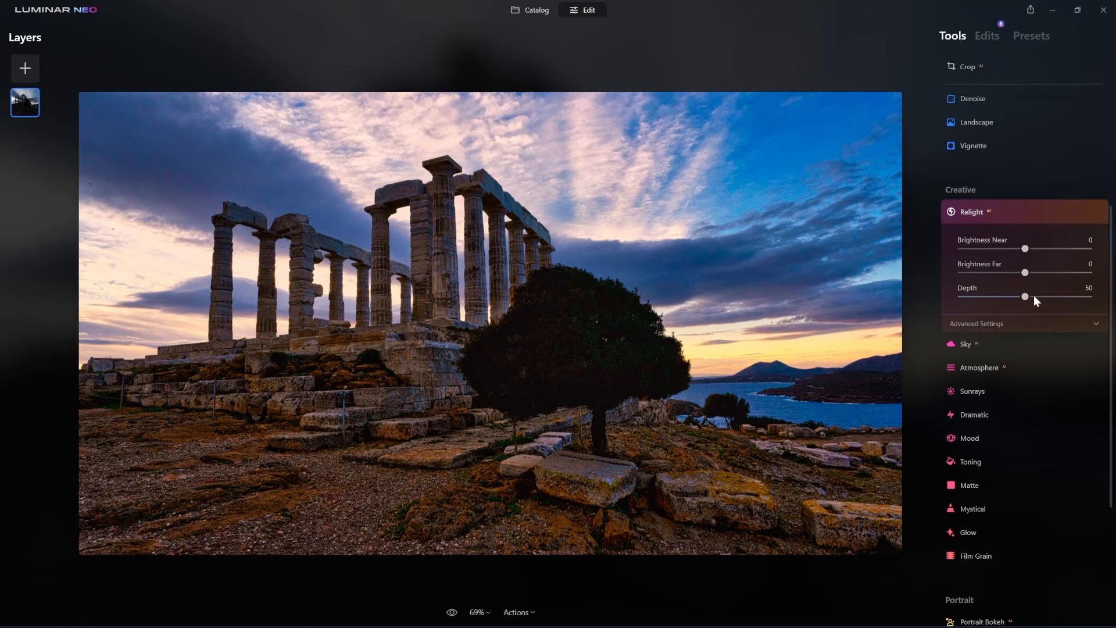
{"action": "left_click_drag", "start_coordinate": [1027, 249], "coordinate": [1012, 274]}
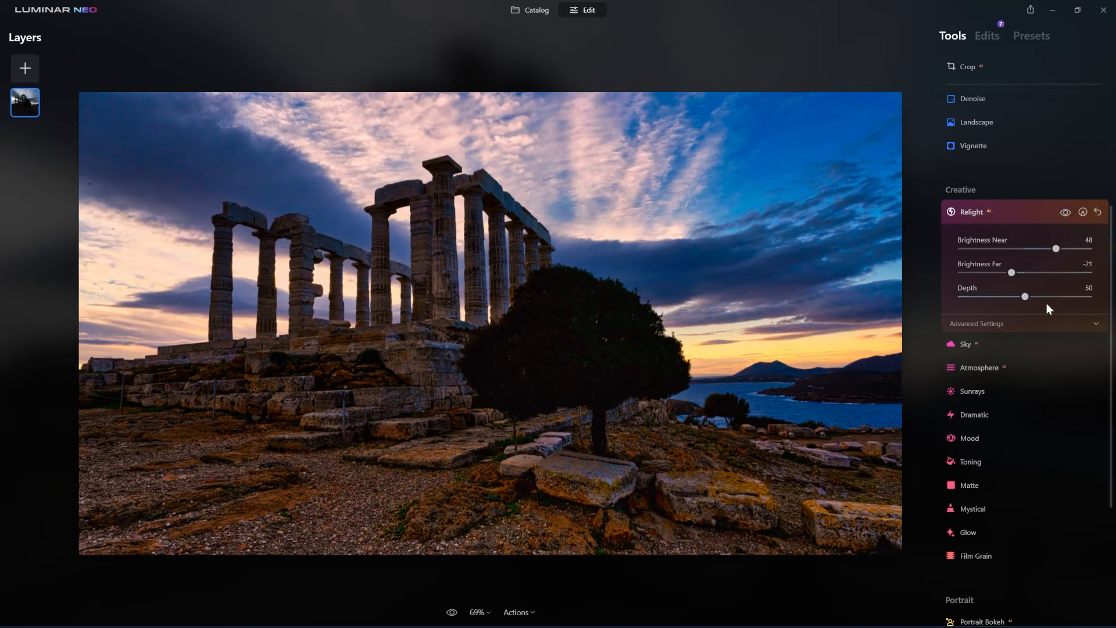
Raise Relight AI's Brightness Near to 76 and set its Depth to 85
{"action": "left_click_drag", "start_coordinate": [1025, 297], "coordinate": [1076, 297]}
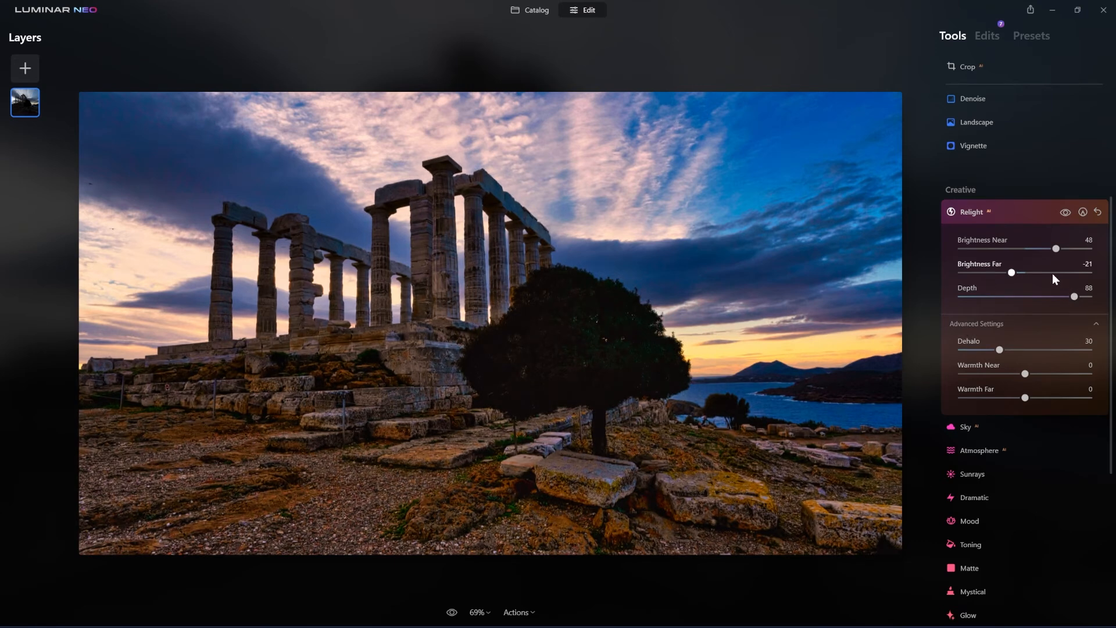
{"action": "left_click_drag", "start_coordinate": [1075, 296], "coordinate": [984, 297]}
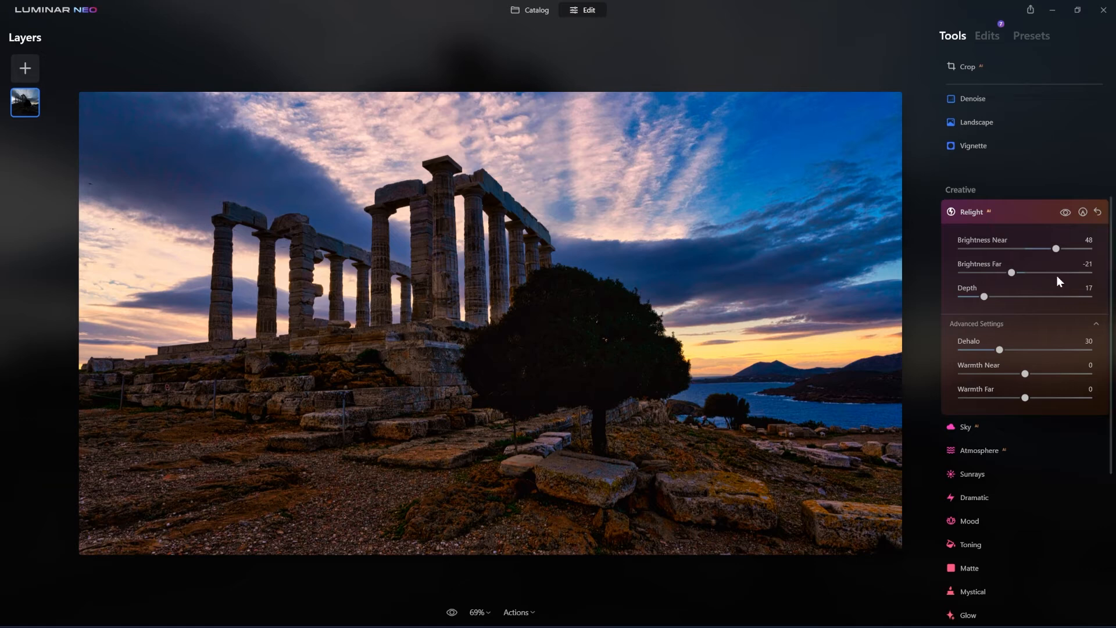
{"action": "left_click_drag", "start_coordinate": [987, 302], "coordinate": [1016, 297]}
{"action": "left_click_drag", "start_coordinate": [1053, 249], "coordinate": [1075, 250]}
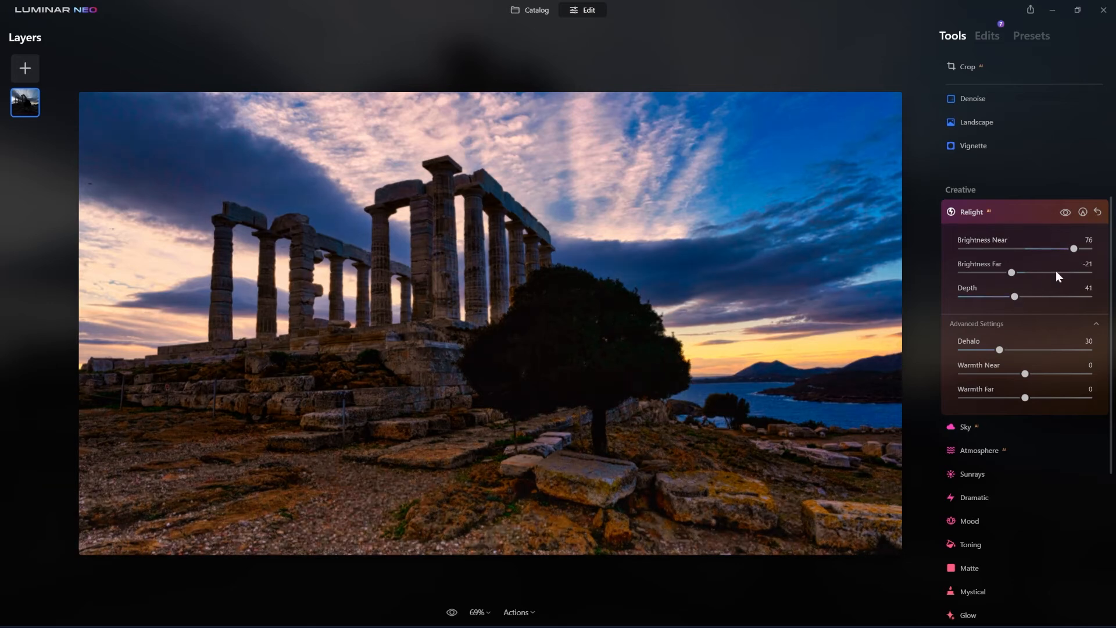
{"action": "left_click_drag", "start_coordinate": [1015, 296], "coordinate": [1071, 298]}
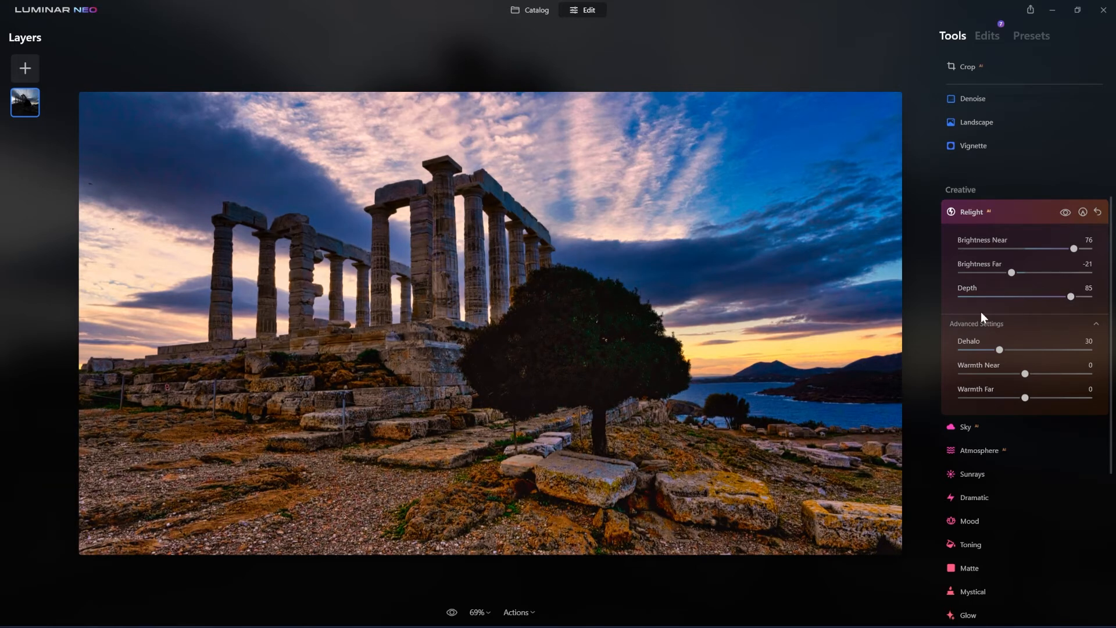
{"action": "left_click", "coordinate": [981, 211]}
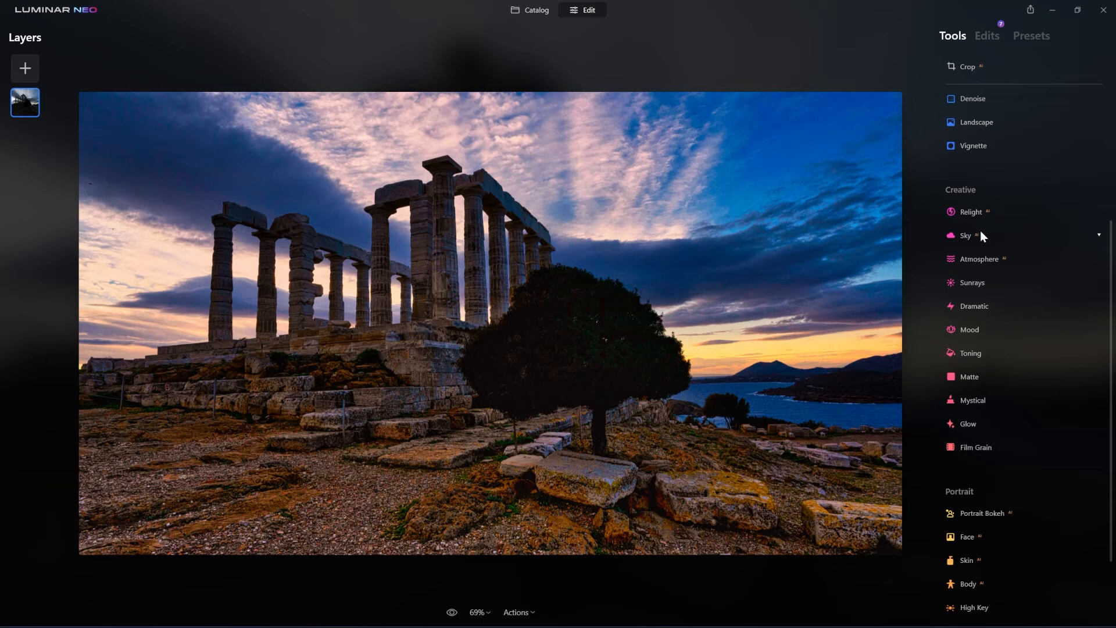
{"action": "left_click", "coordinate": [981, 235]}
{"action": "left_click", "coordinate": [1015, 276]}
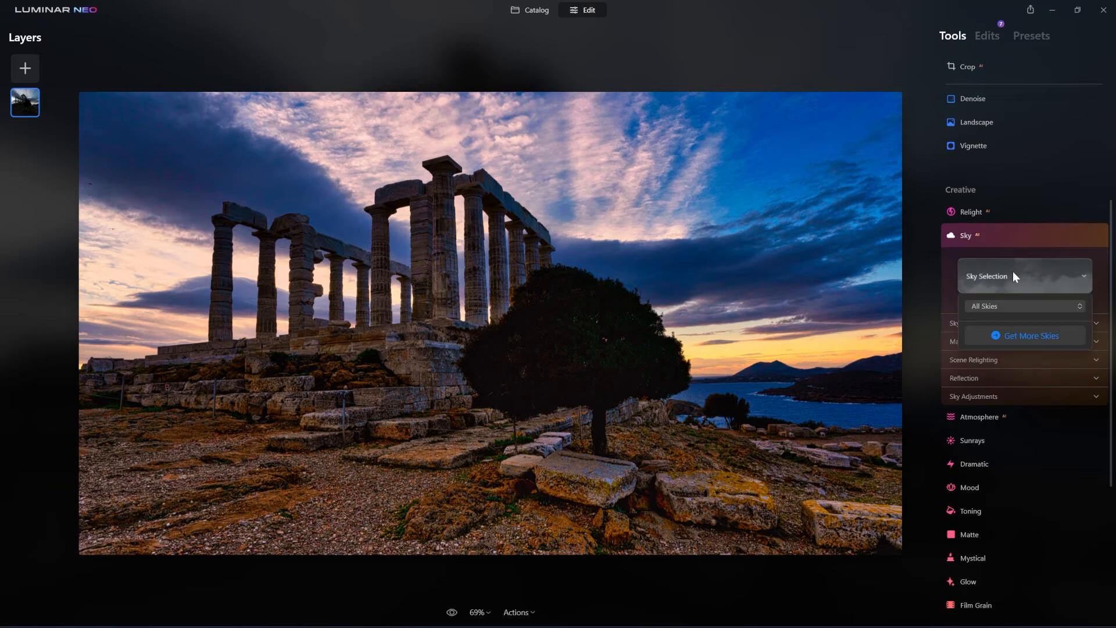
{"action": "left_click", "coordinate": [1014, 276]}
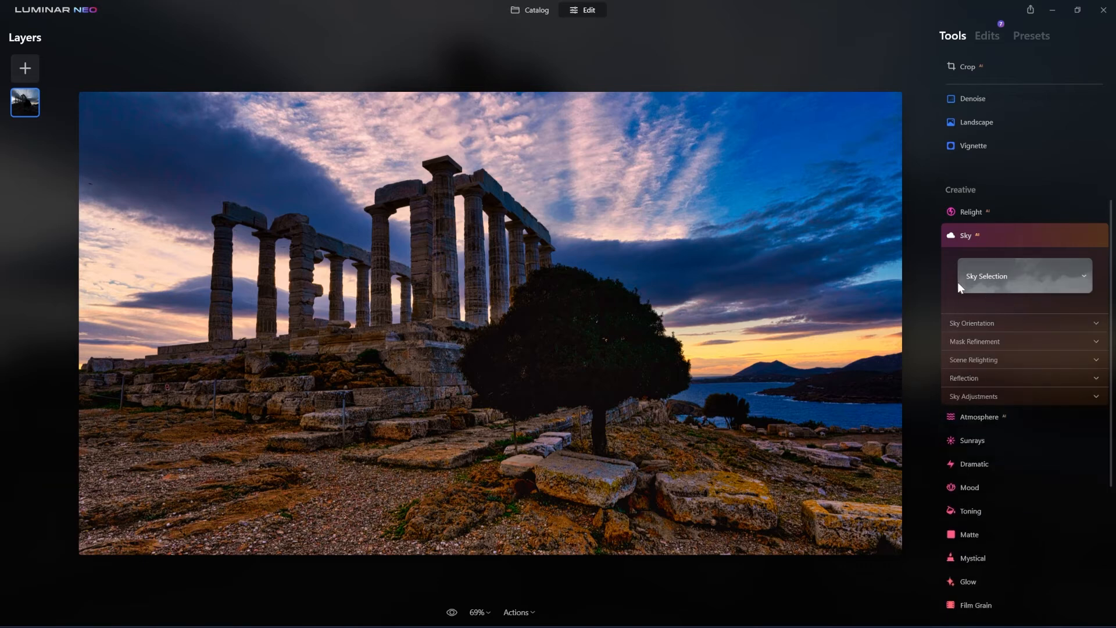
{"action": "left_click", "coordinate": [990, 240]}
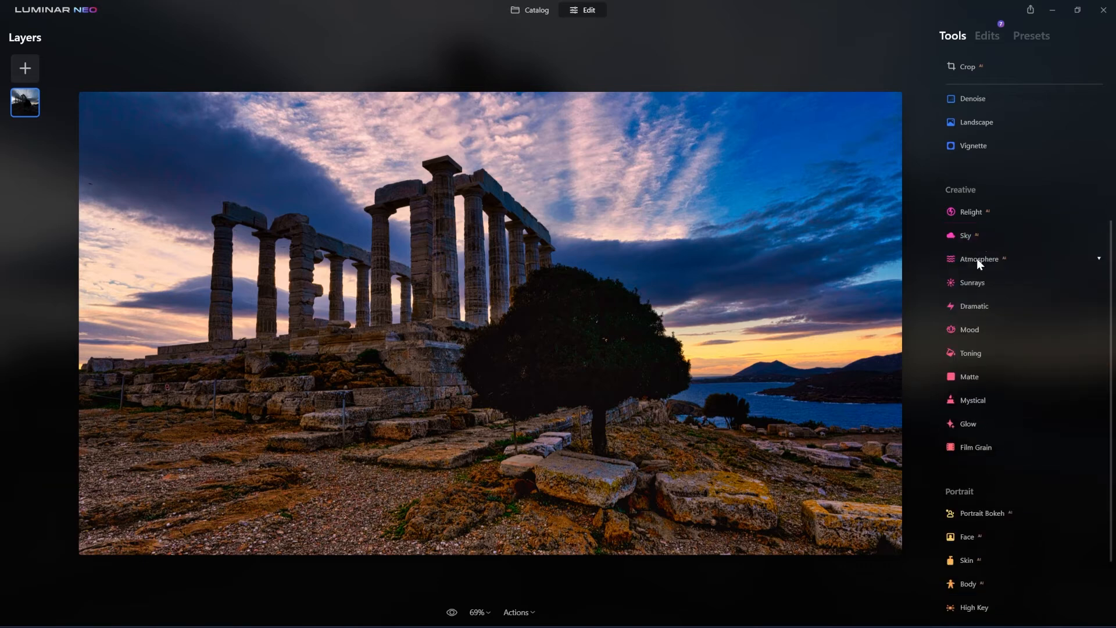
{"action": "left_click", "coordinate": [980, 259]}
{"action": "left_click", "coordinate": [979, 260]}
Apply the Glow tool's Orton Effect with an Amount of 69
{"action": "left_click", "coordinate": [972, 427]}
{"action": "left_click", "coordinate": [1006, 453]}
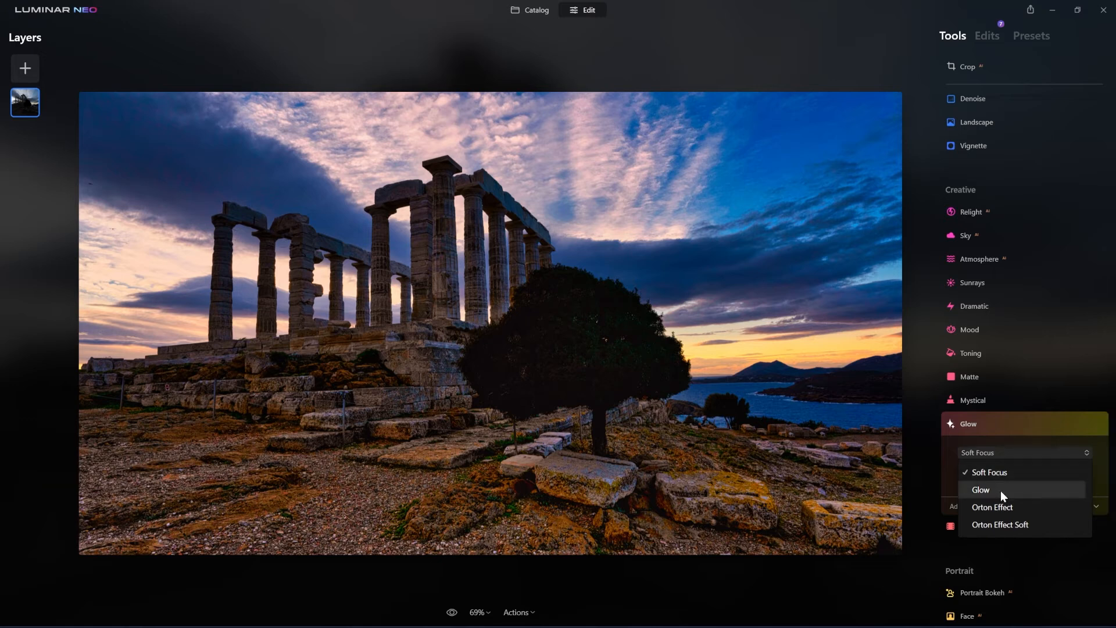
{"action": "left_click", "coordinate": [997, 507]}
{"action": "left_click_drag", "start_coordinate": [967, 480], "coordinate": [1050, 479]}
Limit the glow to the rocky ground in the foreground by painting a mask with a brush Size of 106
{"action": "left_click", "coordinate": [1082, 424]}
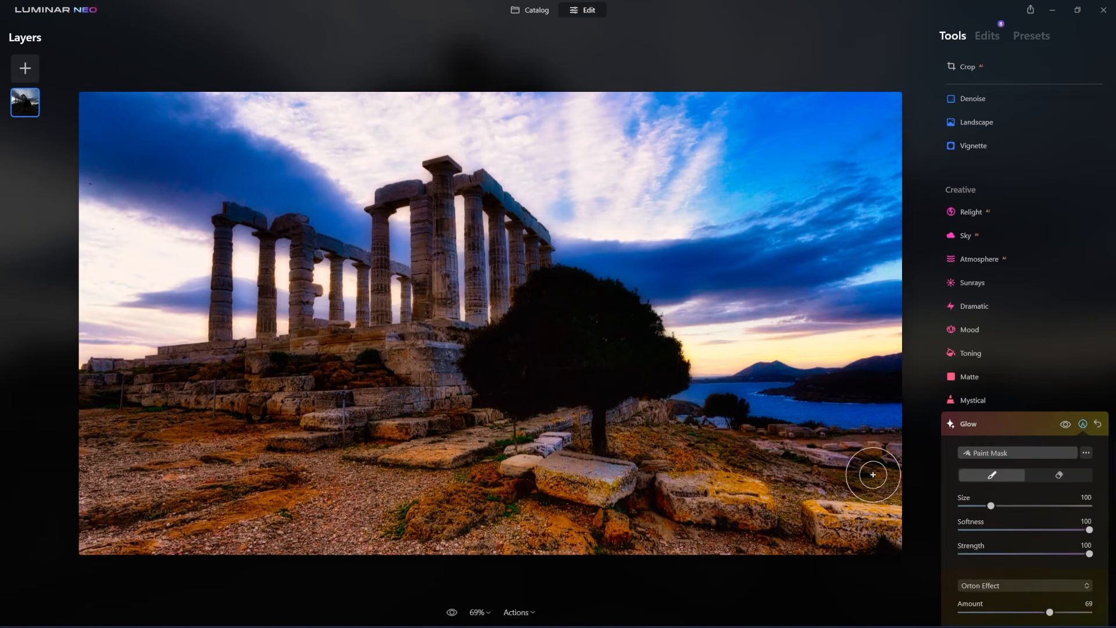
{"action": "left_click_drag", "start_coordinate": [991, 505], "coordinate": [993, 506]}
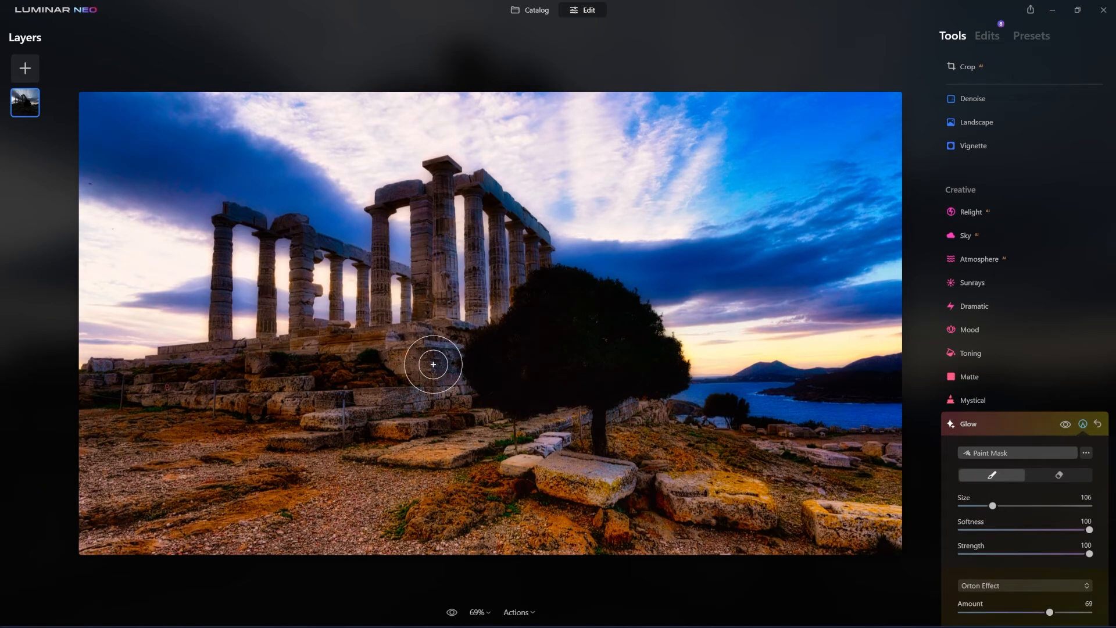
{"action": "mouse_move", "coordinate": [185, 488]}
{"action": "left_mouse_down"}
{"action": "mouse_move", "coordinate": [117, 479]}
{"action": "mouse_move", "coordinate": [255, 482]}
{"action": "mouse_move", "coordinate": [540, 521]}
{"action": "mouse_move", "coordinate": [544, 473]}
{"action": "mouse_move", "coordinate": [890, 523]}
{"action": "mouse_move", "coordinate": [706, 530]}
{"action": "mouse_move", "coordinate": [622, 401]}
{"action": "mouse_move", "coordinate": [616, 434]}
{"action": "mouse_move", "coordinate": [710, 454]}
{"action": "mouse_move", "coordinate": [469, 429]}
{"action": "mouse_move", "coordinate": [531, 429]}
{"action": "mouse_move", "coordinate": [256, 439]}
{"action": "mouse_move", "coordinate": [212, 454]}
{"action": "mouse_move", "coordinate": [242, 535]}
{"action": "mouse_move", "coordinate": [837, 454]}
{"action": "mouse_move", "coordinate": [89, 428]}
{"action": "mouse_move", "coordinate": [100, 449]}
{"action": "mouse_move", "coordinate": [407, 428]}
{"action": "mouse_move", "coordinate": [600, 458]}
{"action": "left_mouse_up"}
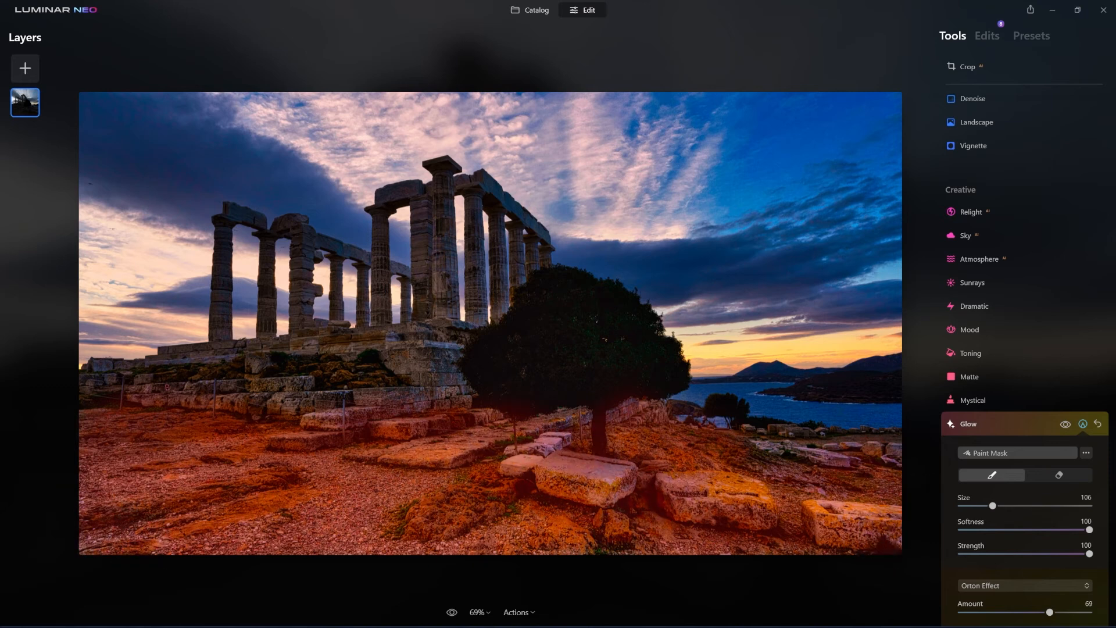
{"action": "left_click", "coordinate": [992, 423]}
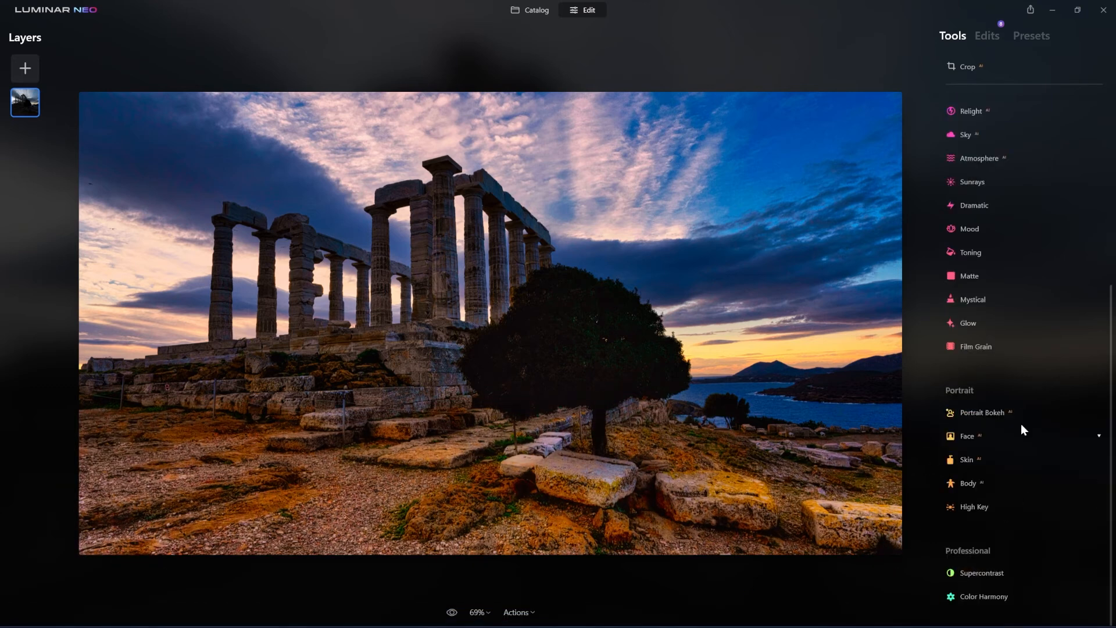
{"action": "left_click", "coordinate": [988, 574]}
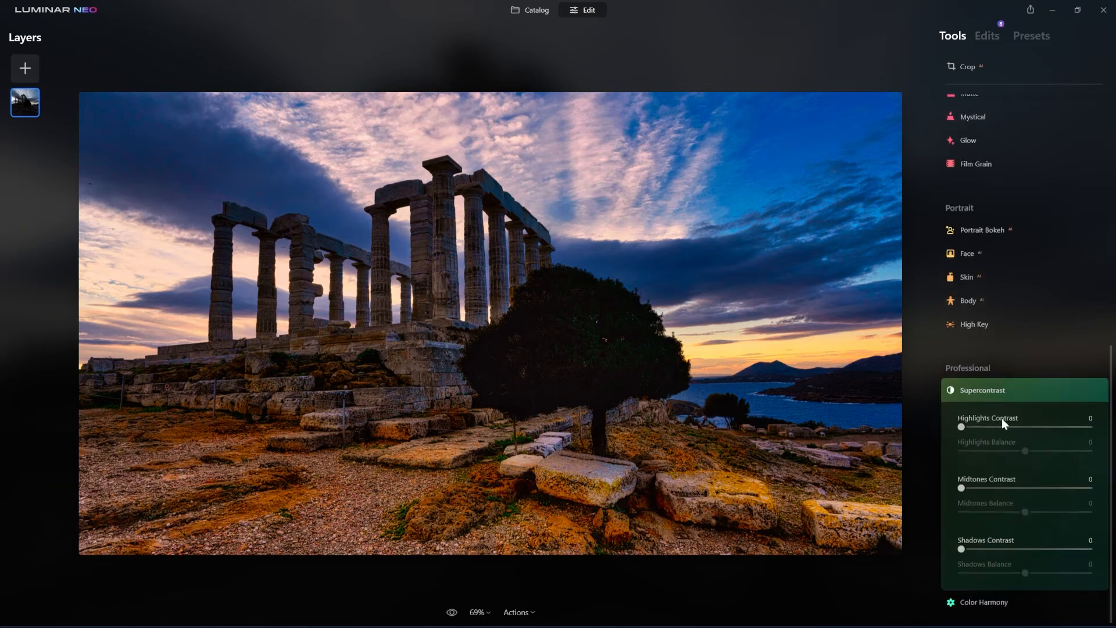
{"action": "left_click", "coordinate": [988, 386]}
Add a vignette with Amount -62 and Size 36, and compare the temple photo with its unedited original
{"action": "scroll", "coordinate": [1000, 468], "scroll_direction": "up", "scroll_amount": 8}
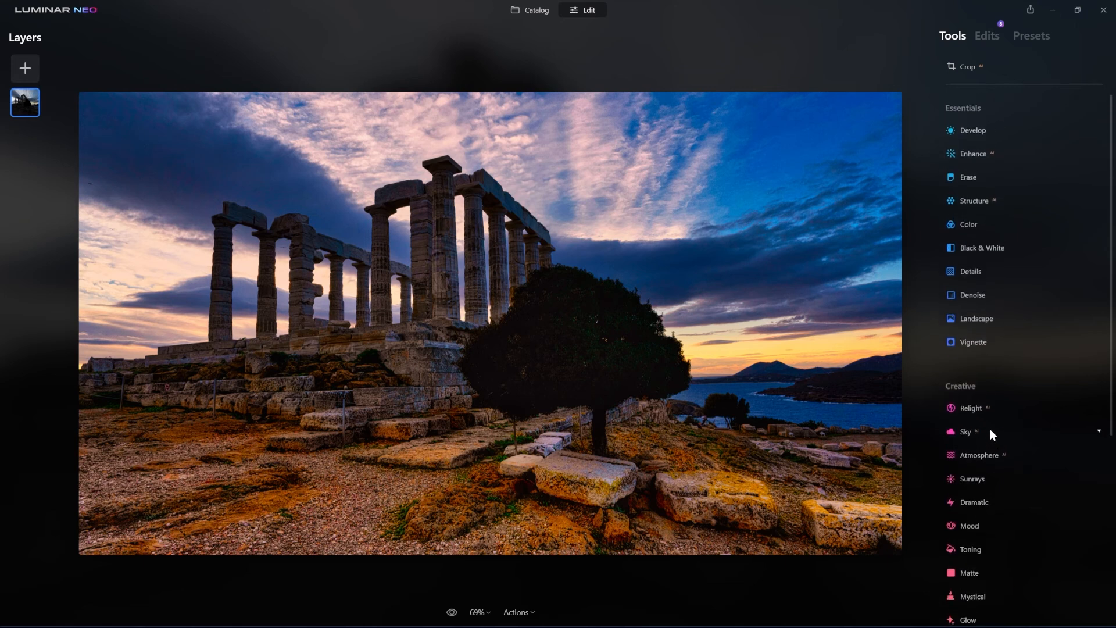
{"action": "left_click", "coordinate": [977, 340]}
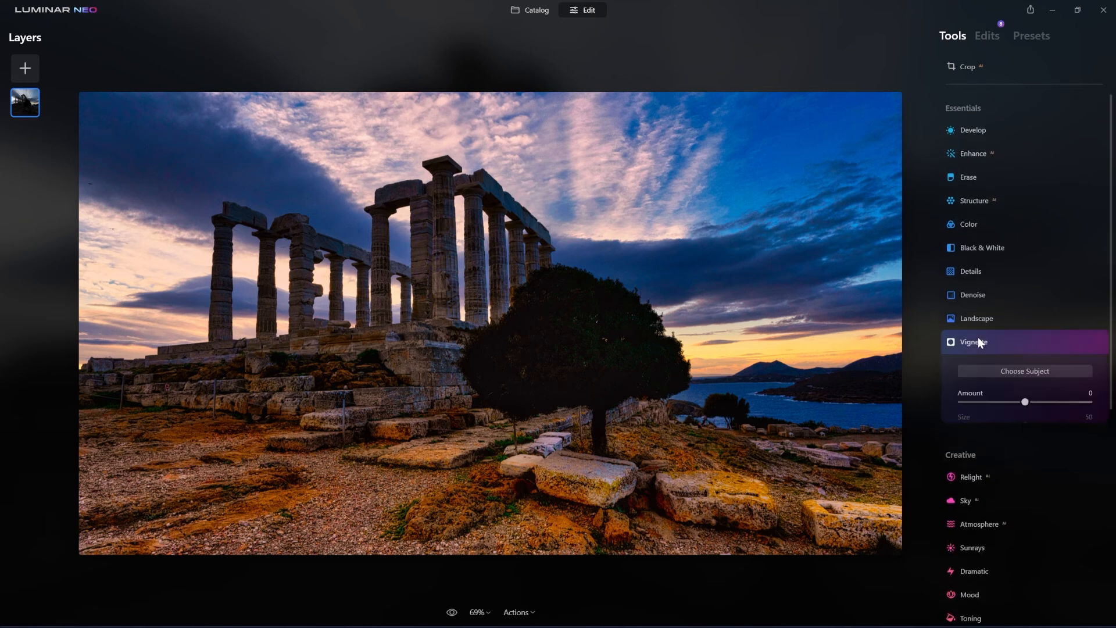
{"action": "left_click_drag", "start_coordinate": [1025, 404], "coordinate": [981, 403]}
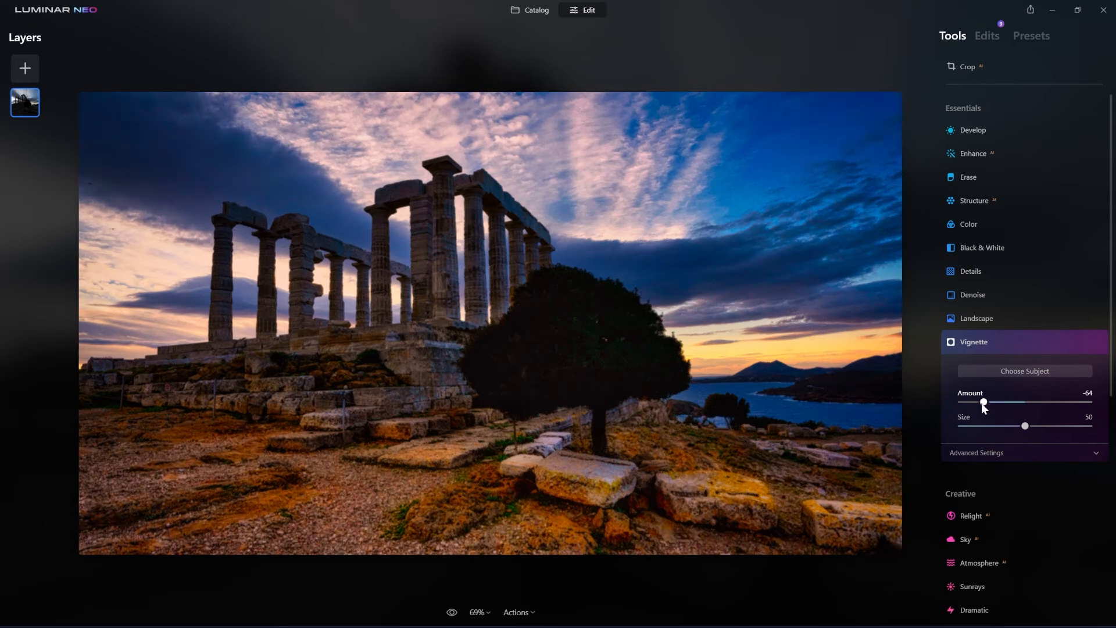
{"action": "left_click_drag", "start_coordinate": [1045, 427], "coordinate": [1014, 431]}
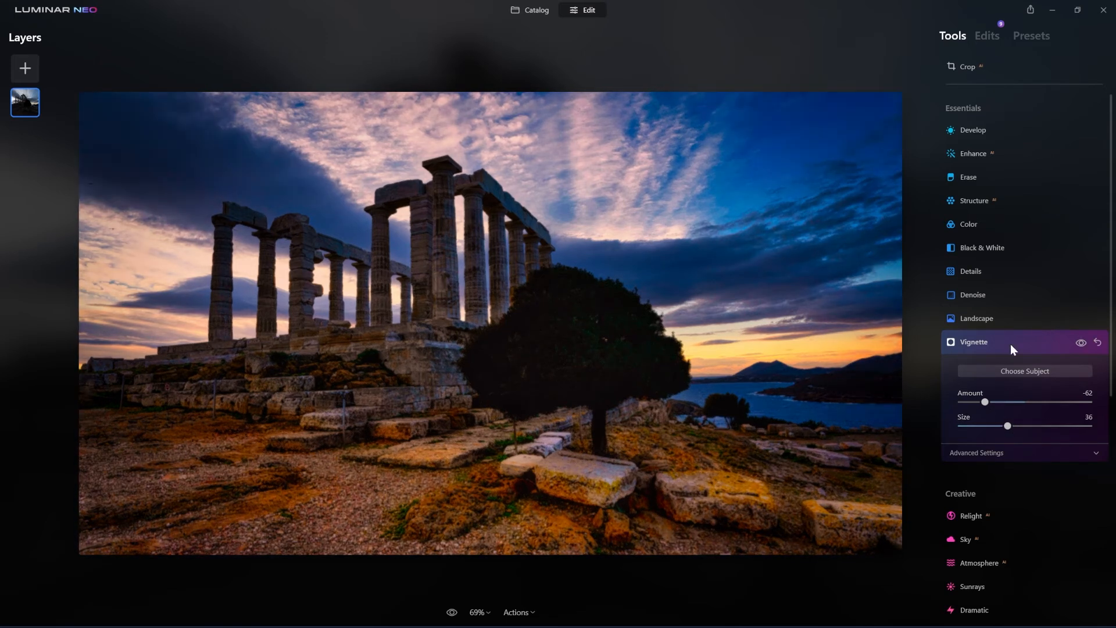
{"action": "left_click", "coordinate": [1010, 343]}
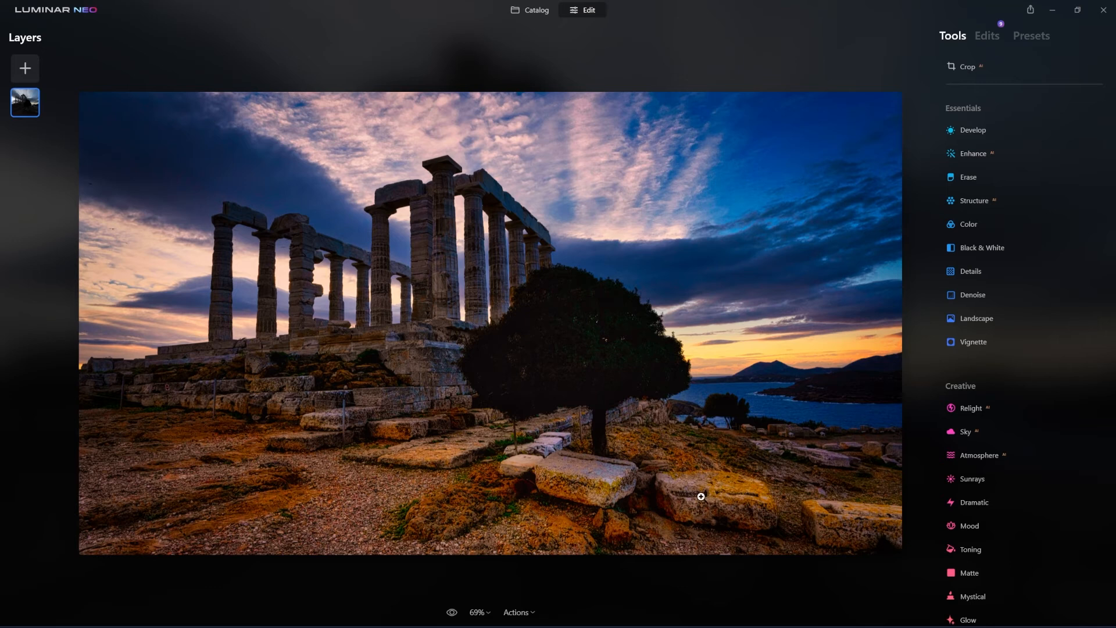
{"action": "left_click", "coordinate": [452, 612]}
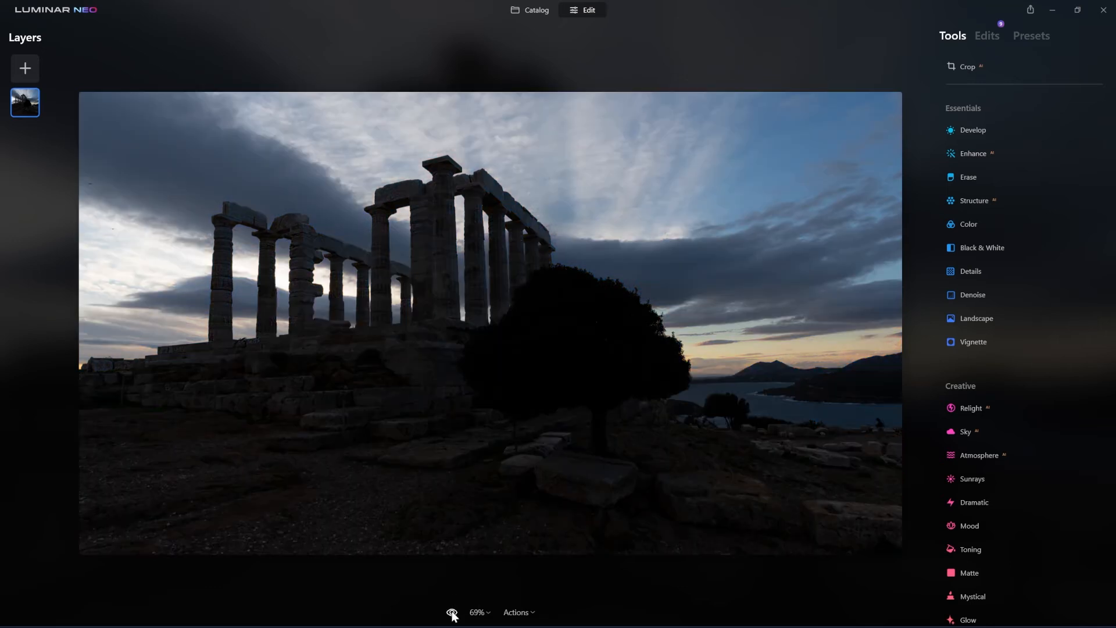
{"action": "left_click", "coordinate": [451, 613]}
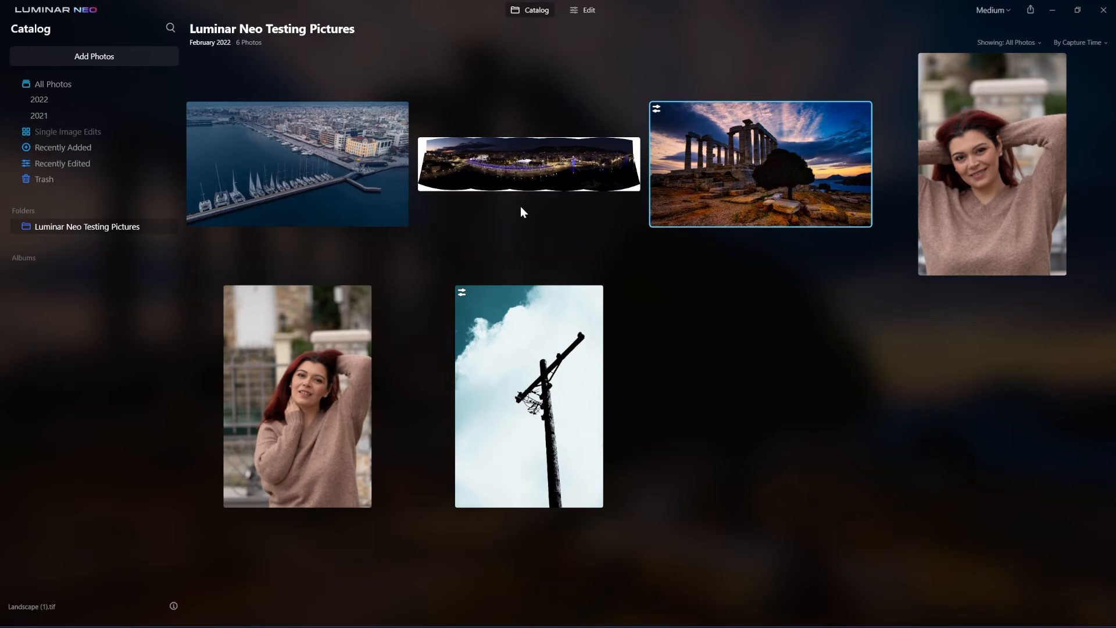
Open the aerial harbour photo for editing and set Enhance AI's Accent to 45
{"action": "left_click", "coordinate": [403, 193]}
{"action": "left_click", "coordinate": [581, 10]}
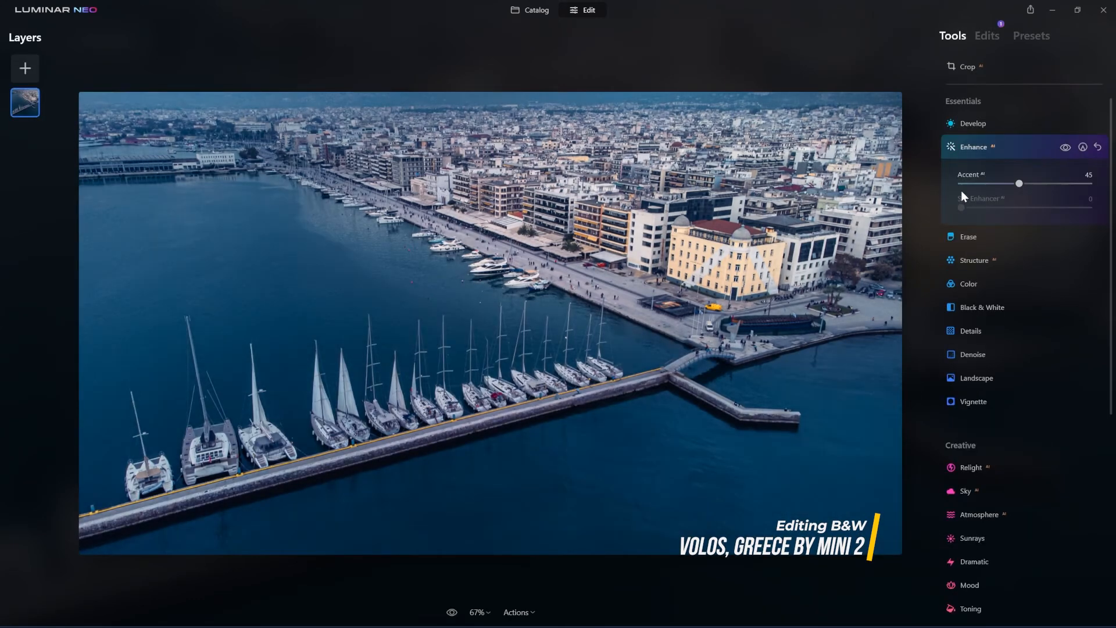
{"action": "left_click", "coordinate": [1008, 150]}
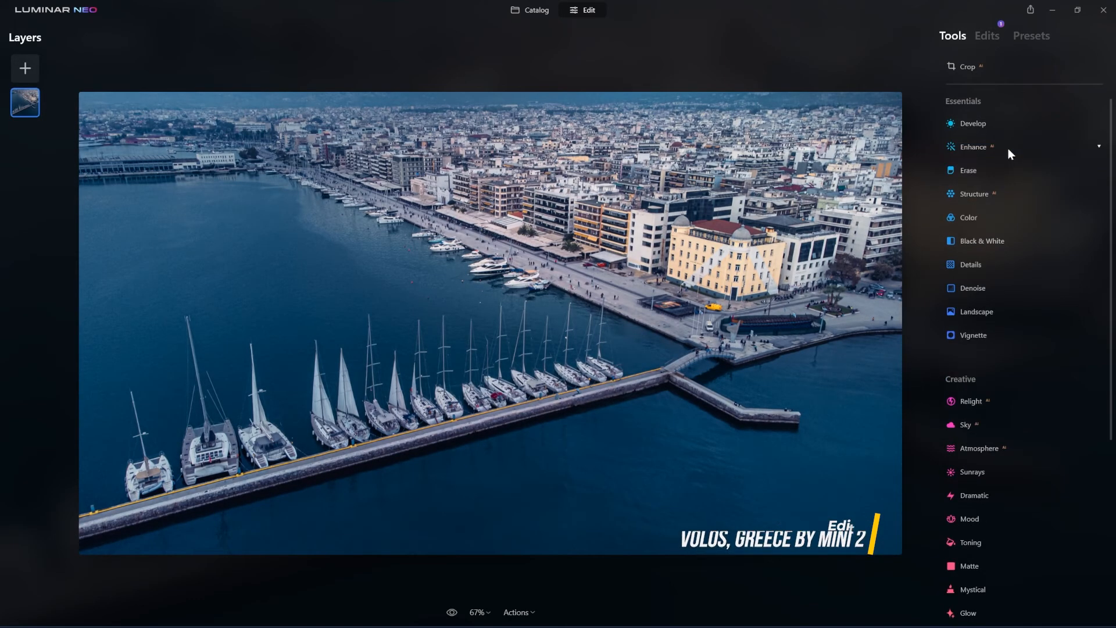
Apply Structure AI to the harbour photo with a slightly raised Amount and a slight Boost
{"action": "left_click", "coordinate": [984, 194]}
{"action": "left_click_drag", "start_coordinate": [1027, 230], "coordinate": [1037, 231]}
{"action": "left_click_drag", "start_coordinate": [961, 254], "coordinate": [977, 255]}
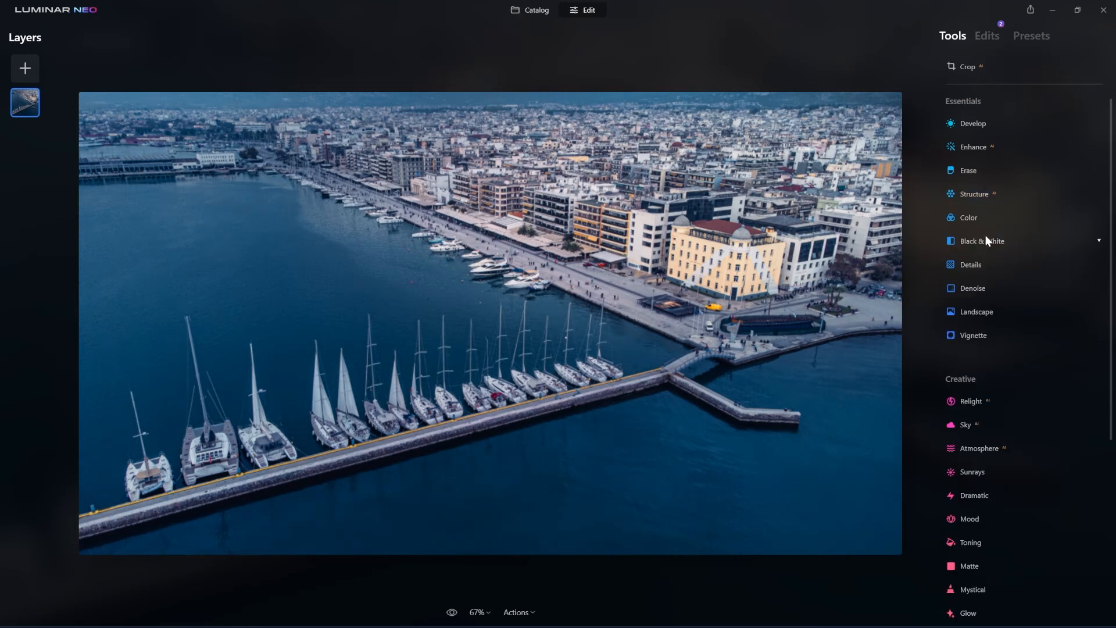
Convert the harbour photo to black and white, with luminance at -69 for Red, -75 for Yellow and strongly lowered for Blue
{"action": "left_click", "coordinate": [979, 243]}
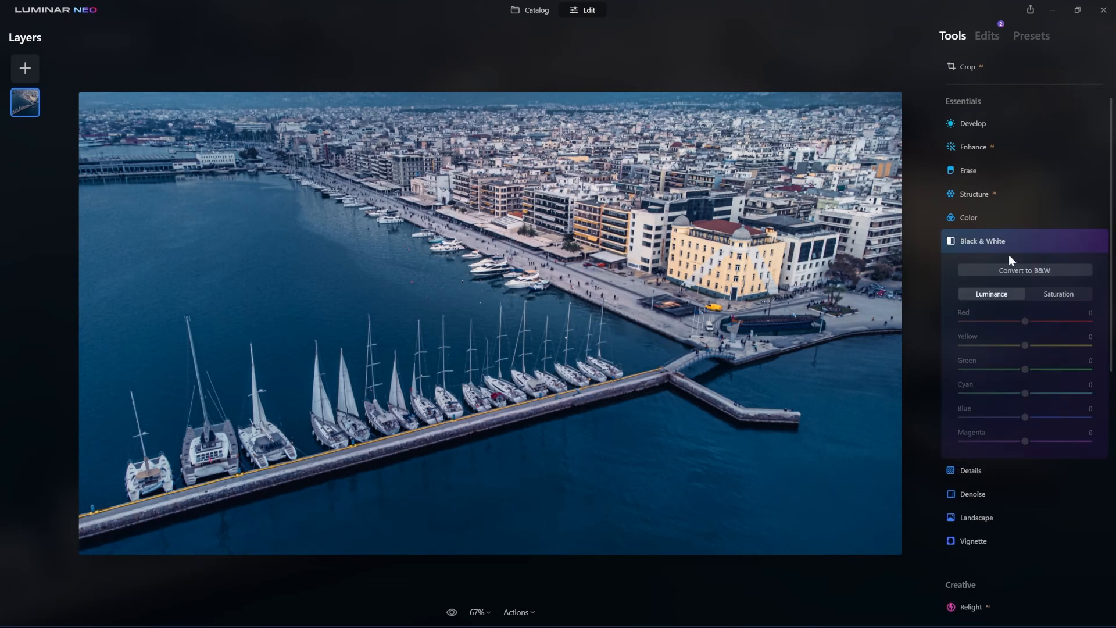
{"action": "left_click", "coordinate": [1015, 269]}
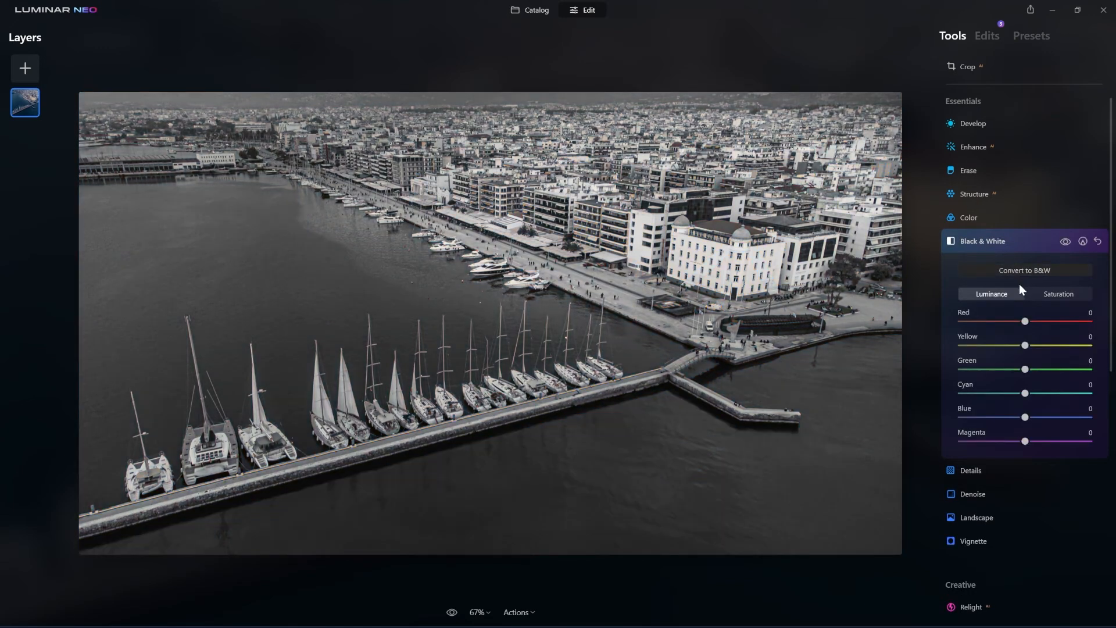
{"action": "left_click_drag", "start_coordinate": [1024, 324], "coordinate": [979, 324]}
{"action": "left_click", "coordinate": [978, 346]}
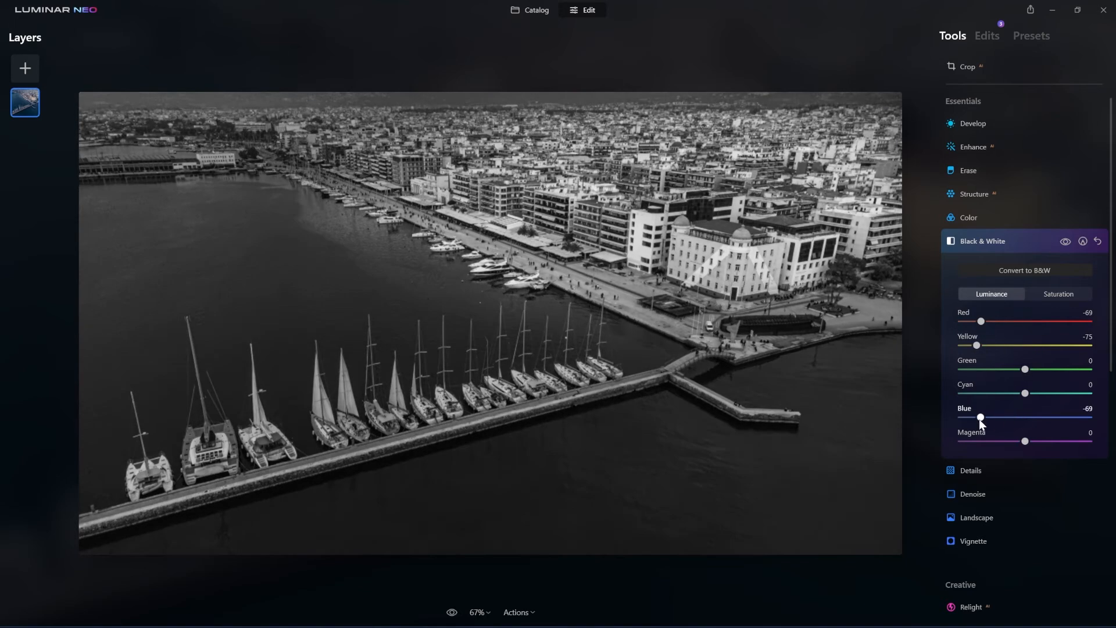
{"action": "left_click_drag", "start_coordinate": [980, 420], "coordinate": [970, 412]}
{"action": "left_click", "coordinate": [999, 245]}
Set Small Details to 30, Medium Details to -10 and Large Details to -9, and apply light sharpening with the Details tool
{"action": "left_click", "coordinate": [971, 264]}
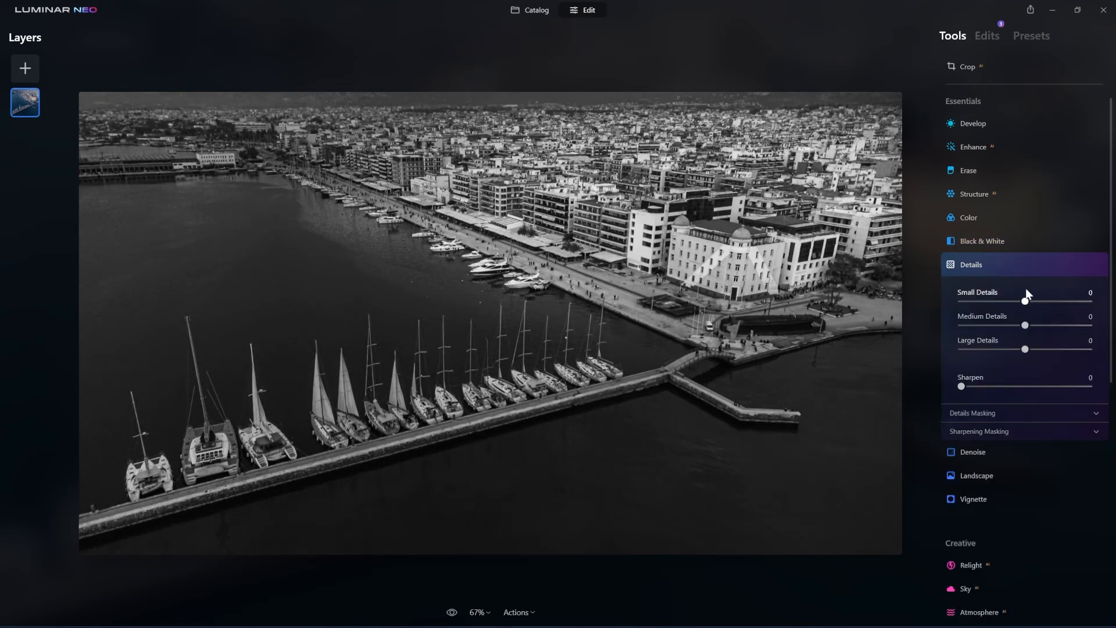
{"action": "left_click_drag", "start_coordinate": [1027, 301], "coordinate": [1044, 301]}
{"action": "left_click_drag", "start_coordinate": [1045, 303], "coordinate": [1020, 349]}
{"action": "left_click_drag", "start_coordinate": [1001, 382], "coordinate": [1005, 385]}
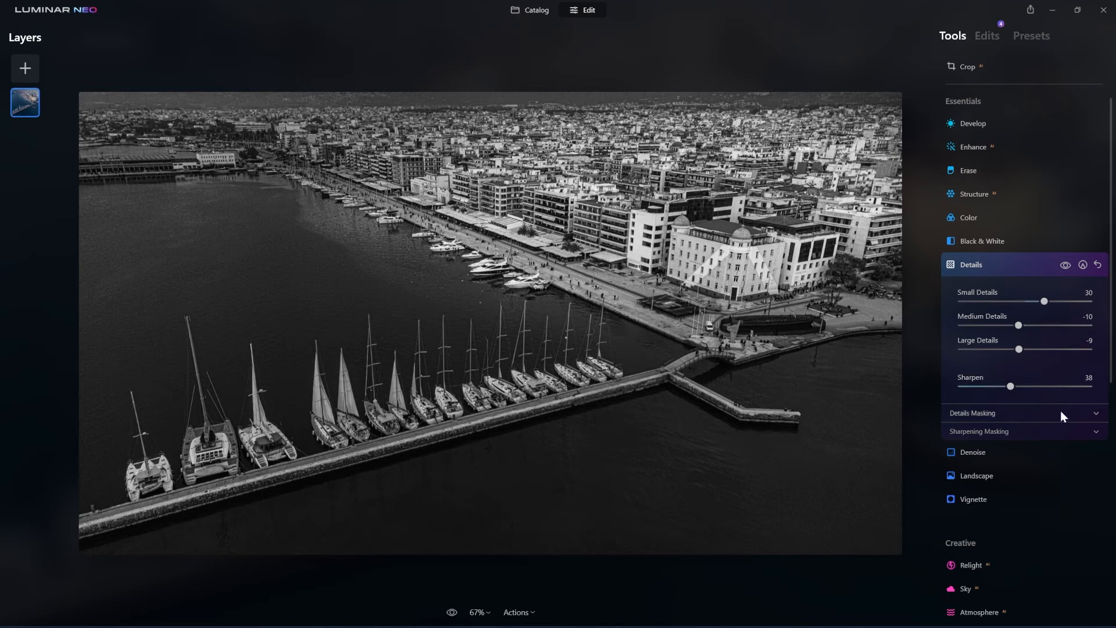
{"action": "left_click_drag", "start_coordinate": [1011, 386], "coordinate": [976, 388]}
{"action": "left_click", "coordinate": [988, 265]}
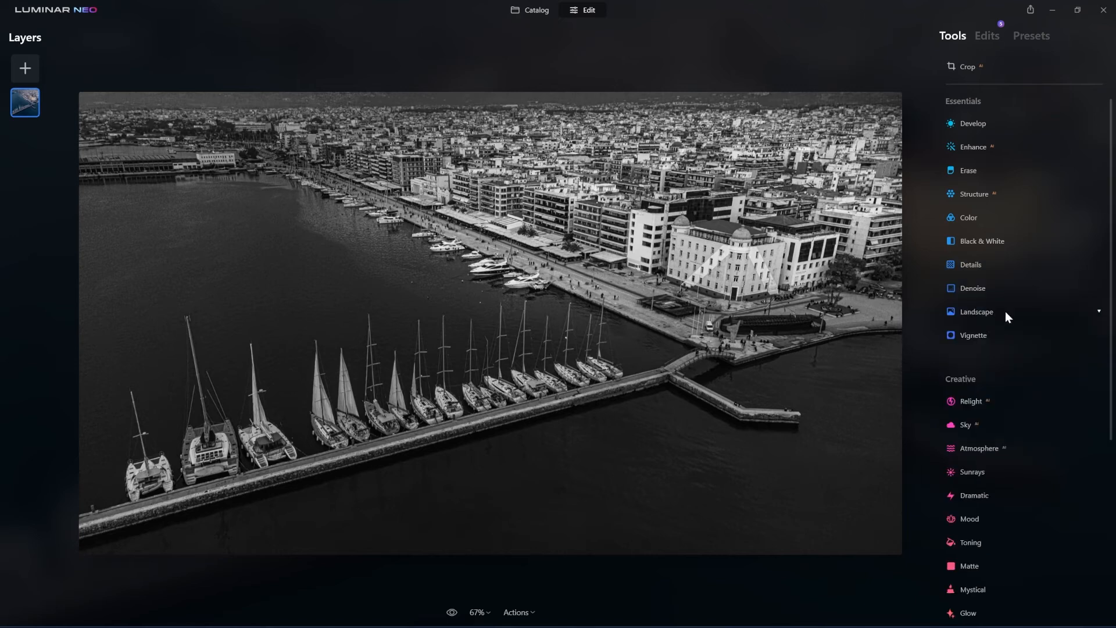
Darken the harbour photo with Develop, setting Exposure to -0.99, Smart Contrast to 14, Highlights to -45 and Shadows to 19
{"action": "left_click", "coordinate": [982, 125]}
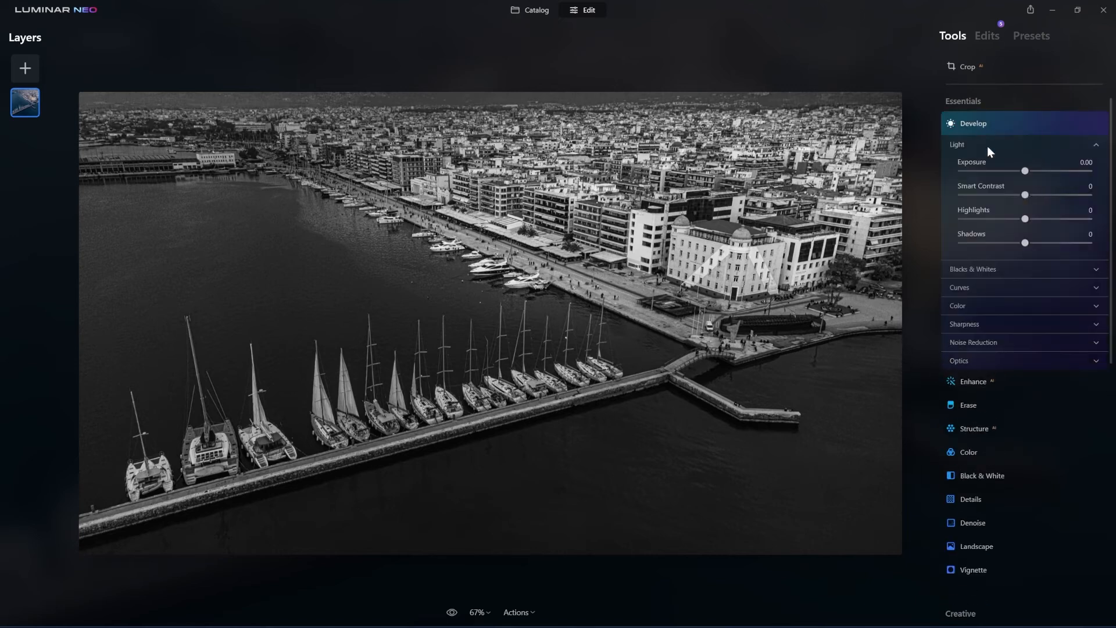
{"action": "left_click_drag", "start_coordinate": [1024, 171], "coordinate": [1035, 197]}
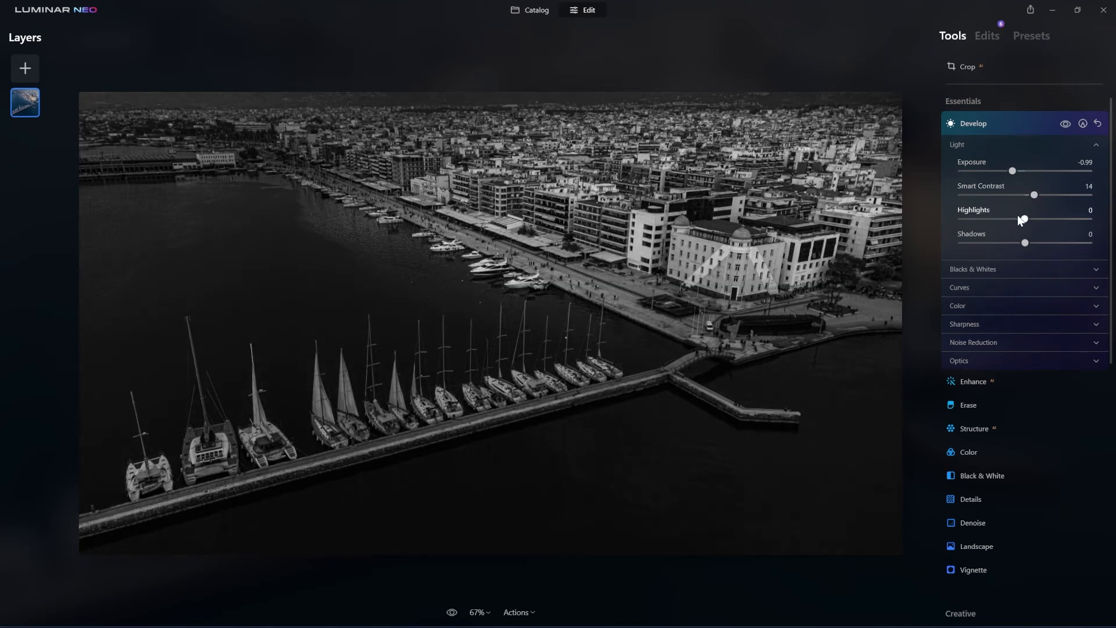
{"action": "left_click", "coordinate": [998, 215]}
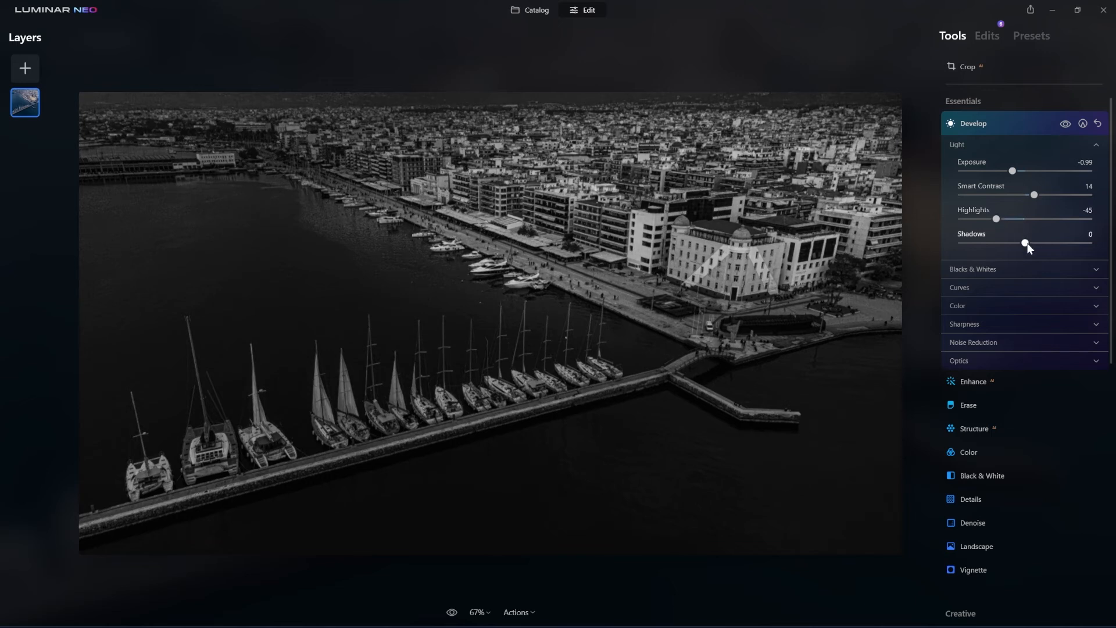
{"action": "left_click_drag", "start_coordinate": [1028, 242], "coordinate": [1039, 240]}
Set the Develop tool's Whites to 25 and Blacks to -20 for the harbour photo
{"action": "left_click", "coordinate": [1009, 270]}
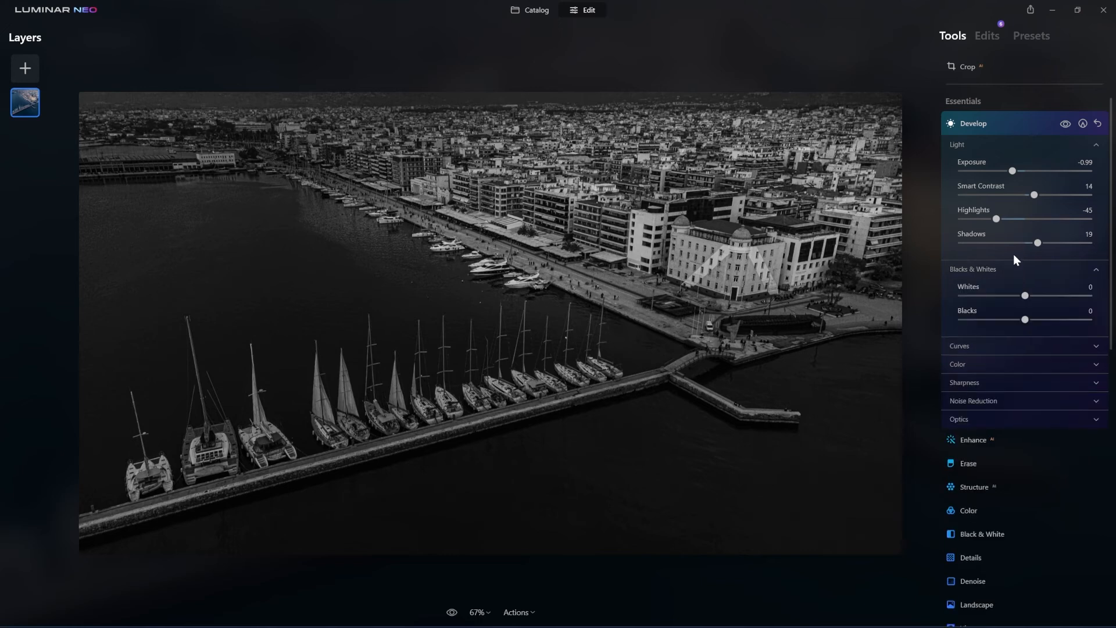
{"action": "left_click_drag", "start_coordinate": [1027, 296], "coordinate": [1042, 296]}
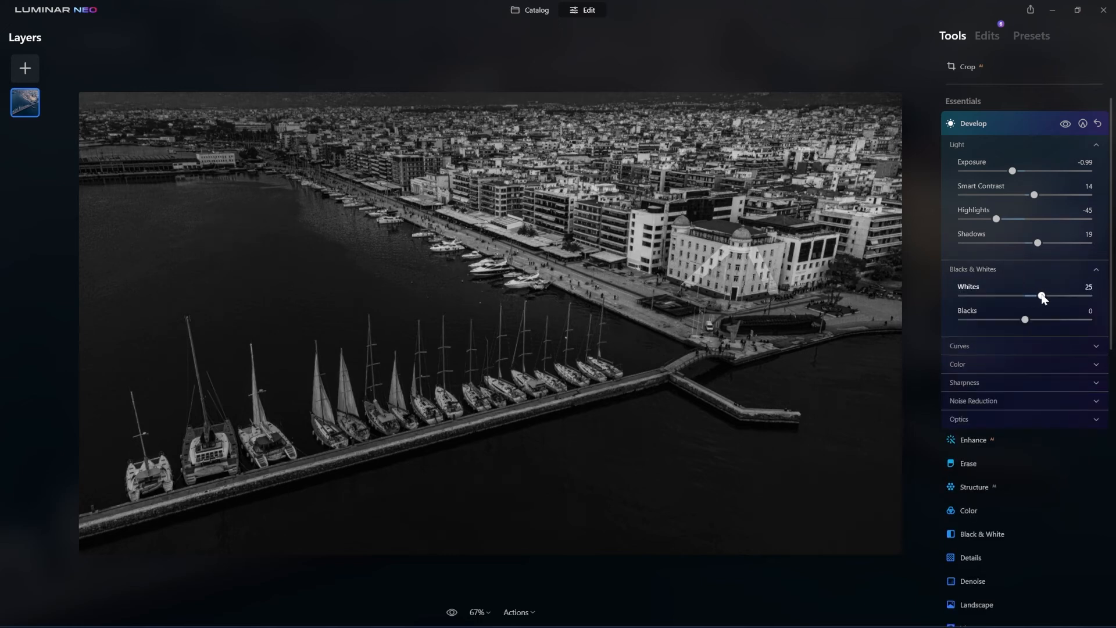
{"action": "left_click_drag", "start_coordinate": [1026, 319], "coordinate": [1012, 320]}
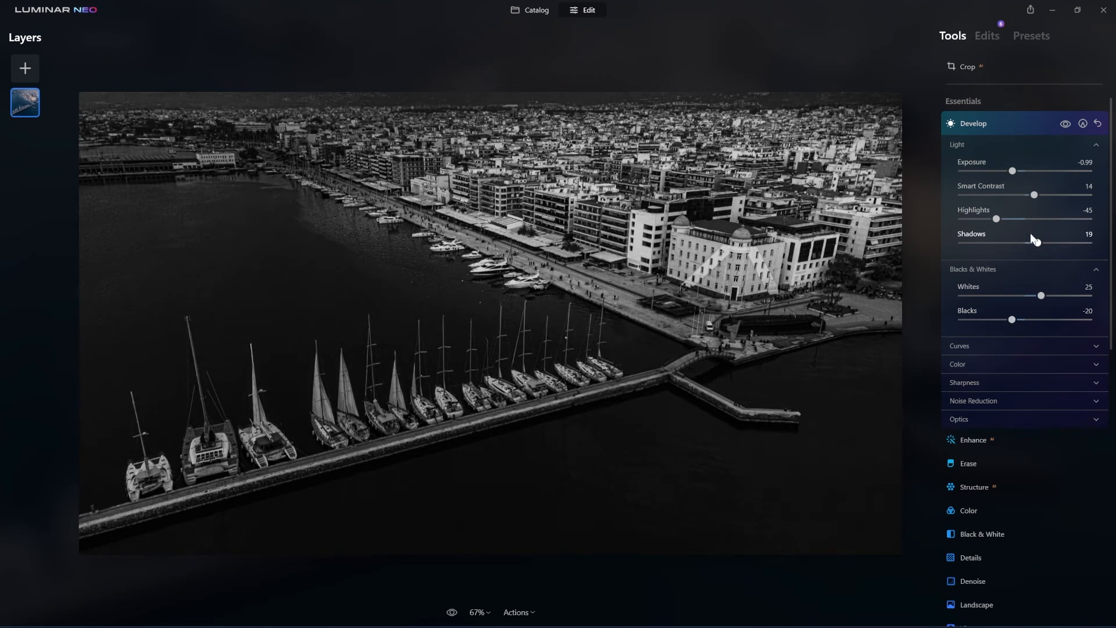
{"action": "left_click", "coordinate": [1009, 383]}
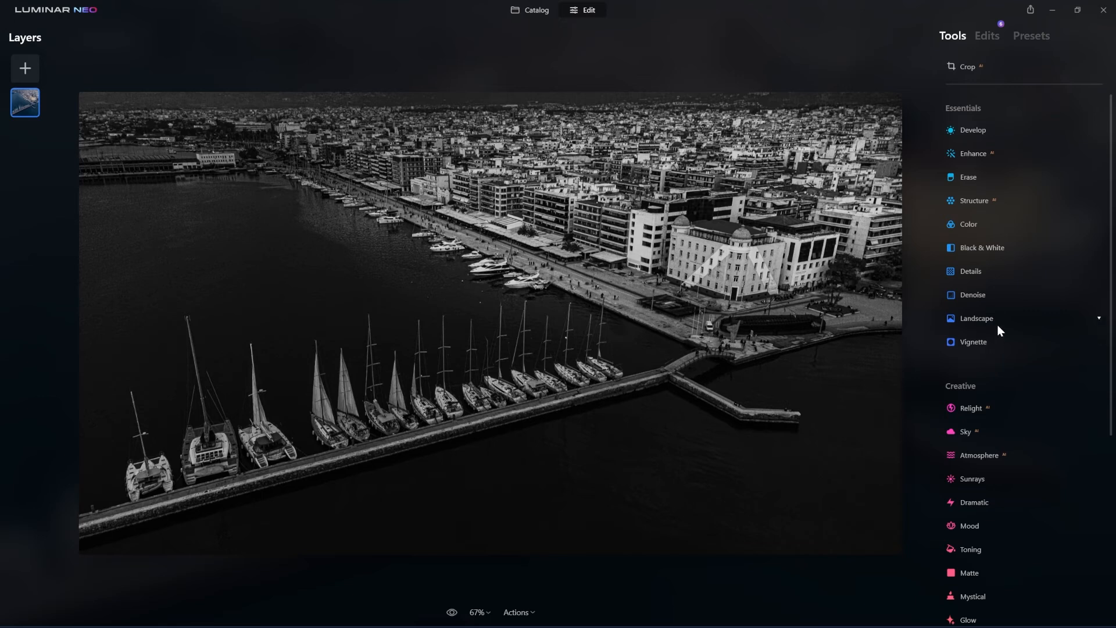
Add a second Develop adjustment with Exposure 1.33 and paint its mask over the large white waterfront building
{"action": "left_click", "coordinate": [986, 36]}
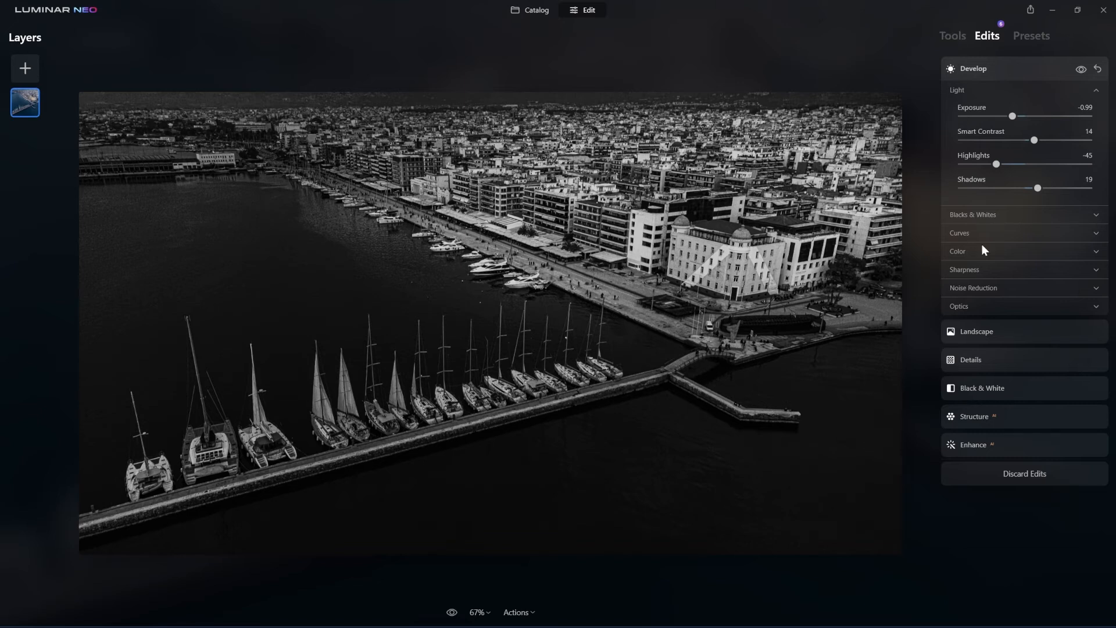
{"action": "scroll", "coordinate": [988, 171], "scroll_direction": "down", "scroll_amount": 1}
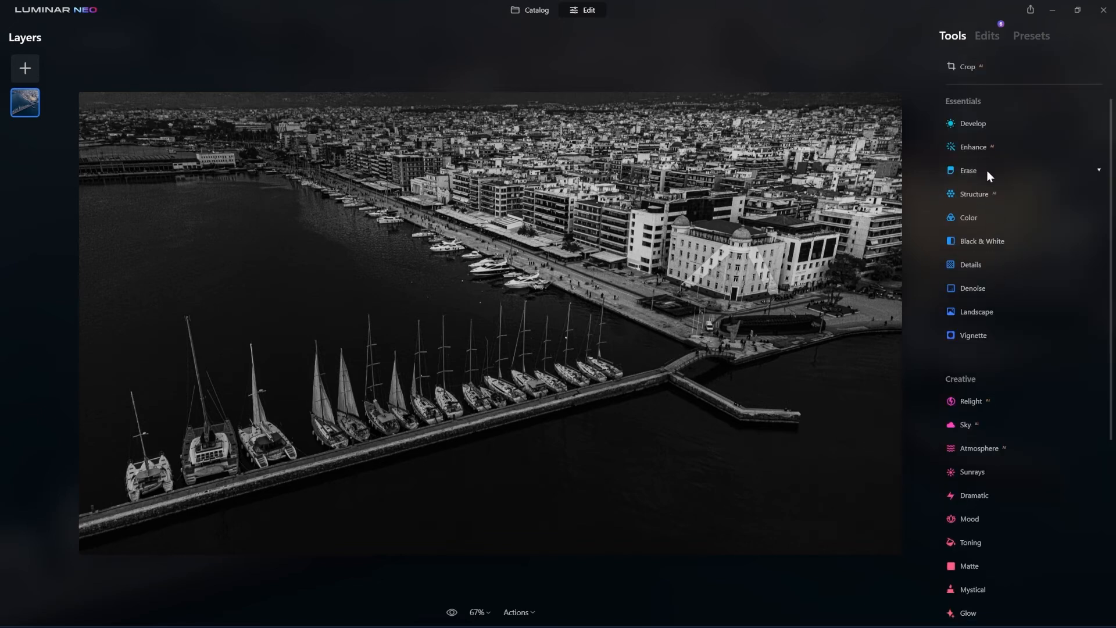
{"action": "left_click", "coordinate": [980, 125]}
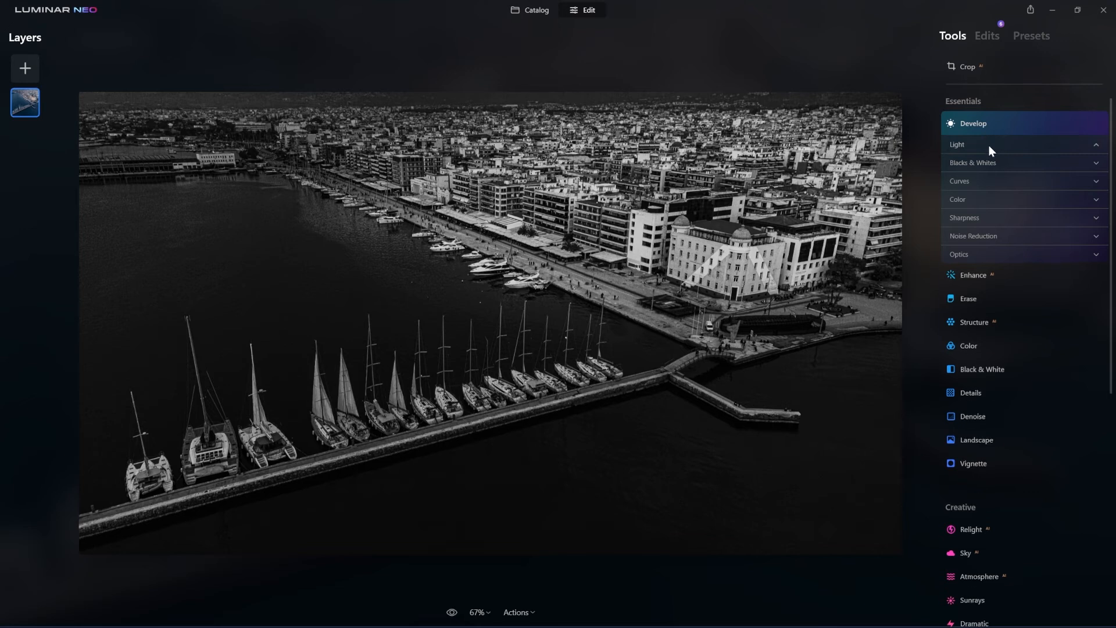
{"action": "left_click", "coordinate": [989, 145]}
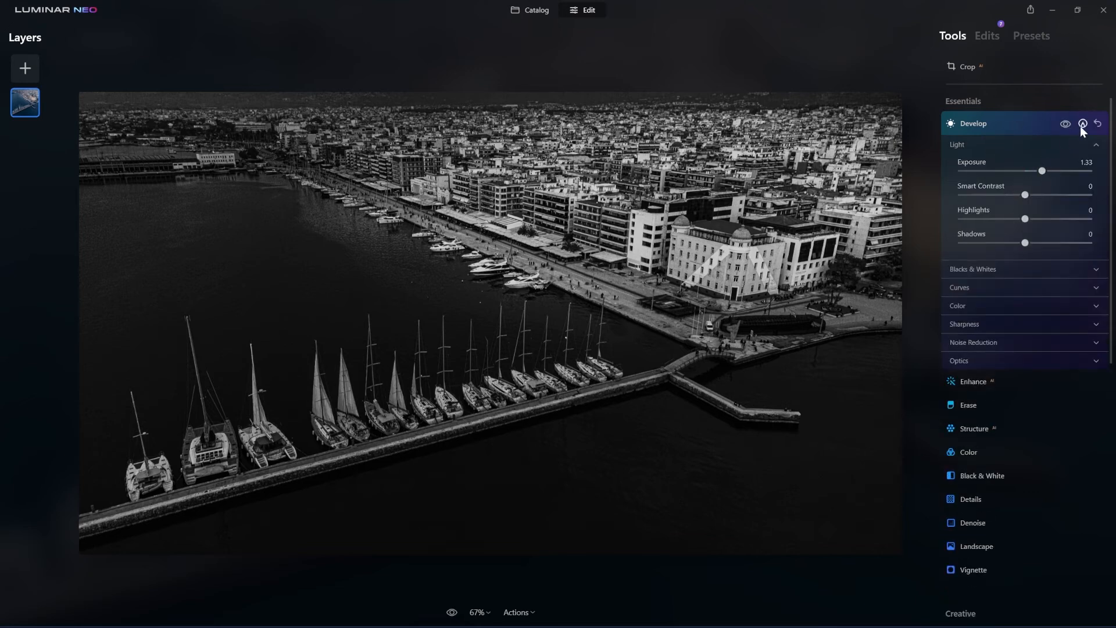
{"action": "left_click", "coordinate": [1083, 124]}
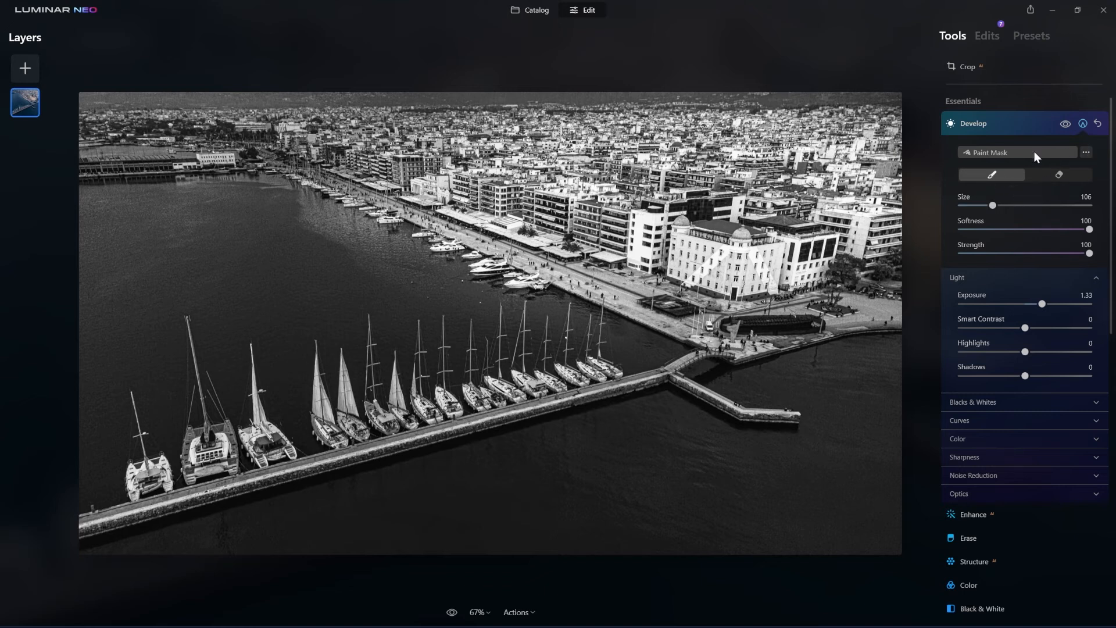
{"action": "mouse_move", "coordinate": [685, 256]}
{"action": "left_mouse_down"}
{"action": "mouse_move", "coordinate": [751, 270]}
{"action": "mouse_move", "coordinate": [770, 258]}
{"action": "mouse_move", "coordinate": [733, 277]}
{"action": "mouse_move", "coordinate": [751, 275]}
{"action": "mouse_move", "coordinate": [743, 291]}
{"action": "mouse_move", "coordinate": [727, 288]}
{"action": "mouse_move", "coordinate": [778, 262]}
{"action": "mouse_move", "coordinate": [741, 272]}
{"action": "left_mouse_up"}
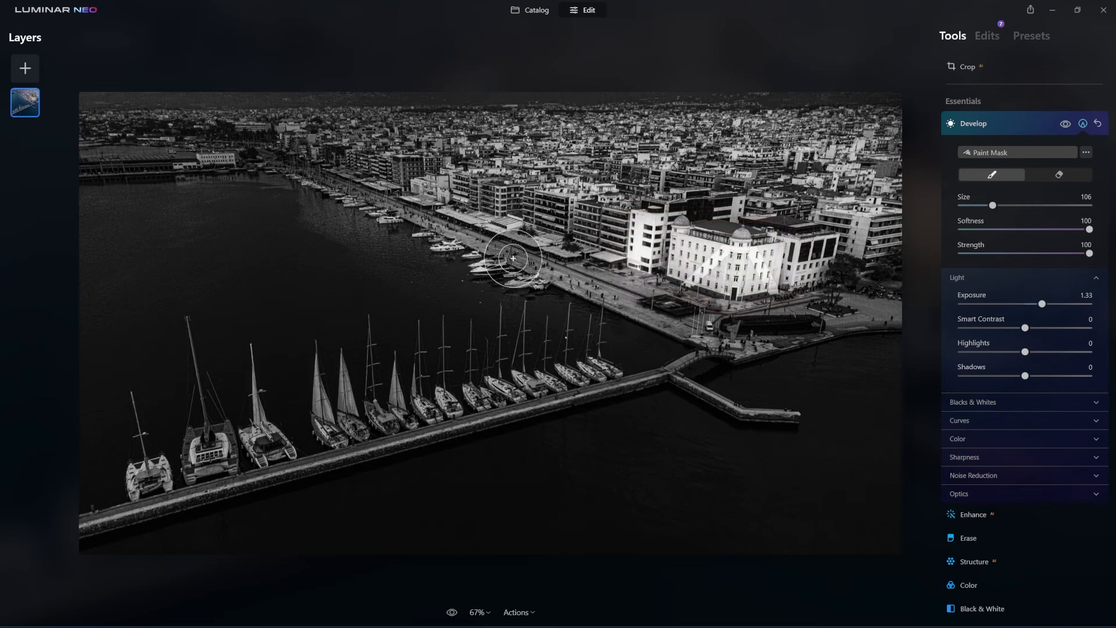
Extend the mask over the boats and waterfront buildings with a size 59 brush, and set the masked Exposure to 1.02
{"action": "left_click_drag", "start_coordinate": [993, 204], "coordinate": [977, 205]}
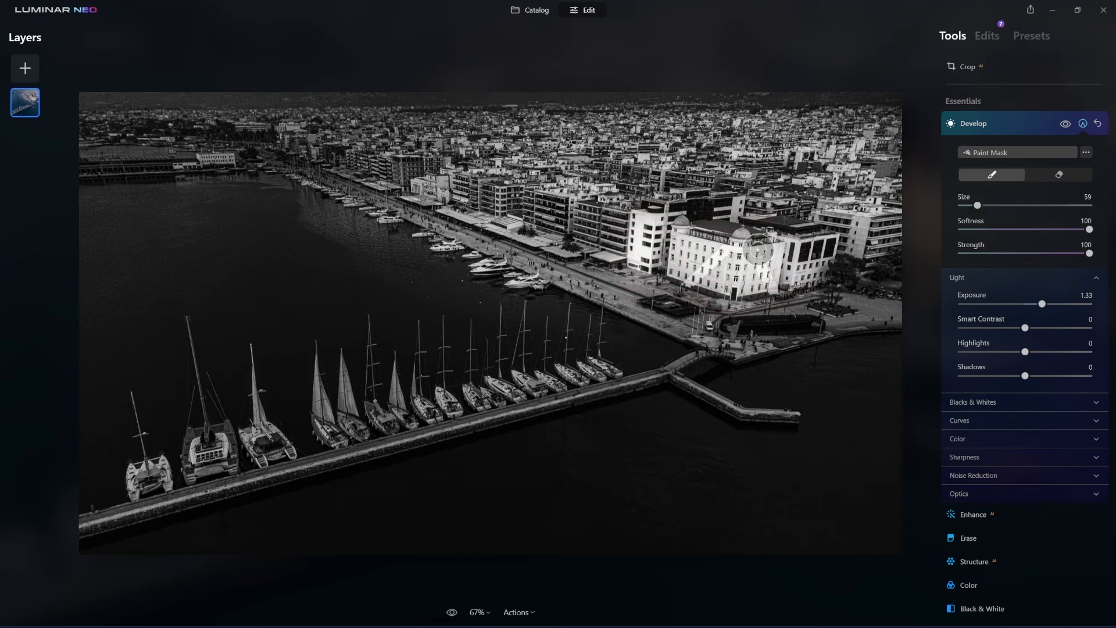
{"action": "left_click_drag", "start_coordinate": [597, 368], "coordinate": [147, 476]}
{"action": "mouse_move", "coordinate": [321, 374]}
{"action": "left_mouse_down"}
{"action": "mouse_move", "coordinate": [346, 407]}
{"action": "mouse_move", "coordinate": [346, 383]}
{"action": "mouse_move", "coordinate": [396, 377]}
{"action": "left_mouse_up"}
{"action": "left_click_drag", "start_coordinate": [526, 277], "coordinate": [374, 217]}
{"action": "mouse_move", "coordinate": [795, 275]}
{"action": "left_mouse_down"}
{"action": "mouse_move", "coordinate": [819, 260]}
{"action": "mouse_move", "coordinate": [814, 244]}
{"action": "mouse_move", "coordinate": [798, 263]}
{"action": "left_mouse_up"}
{"action": "left_click_drag", "start_coordinate": [371, 166], "coordinate": [622, 238]}
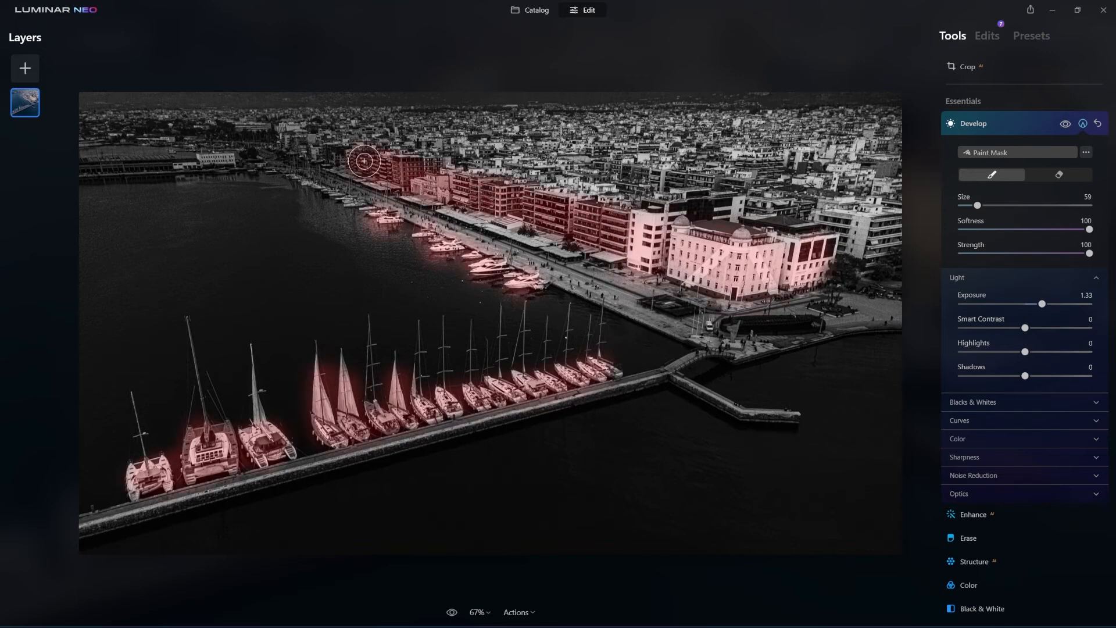
{"action": "left_click_drag", "start_coordinate": [1041, 303], "coordinate": [1040, 304]}
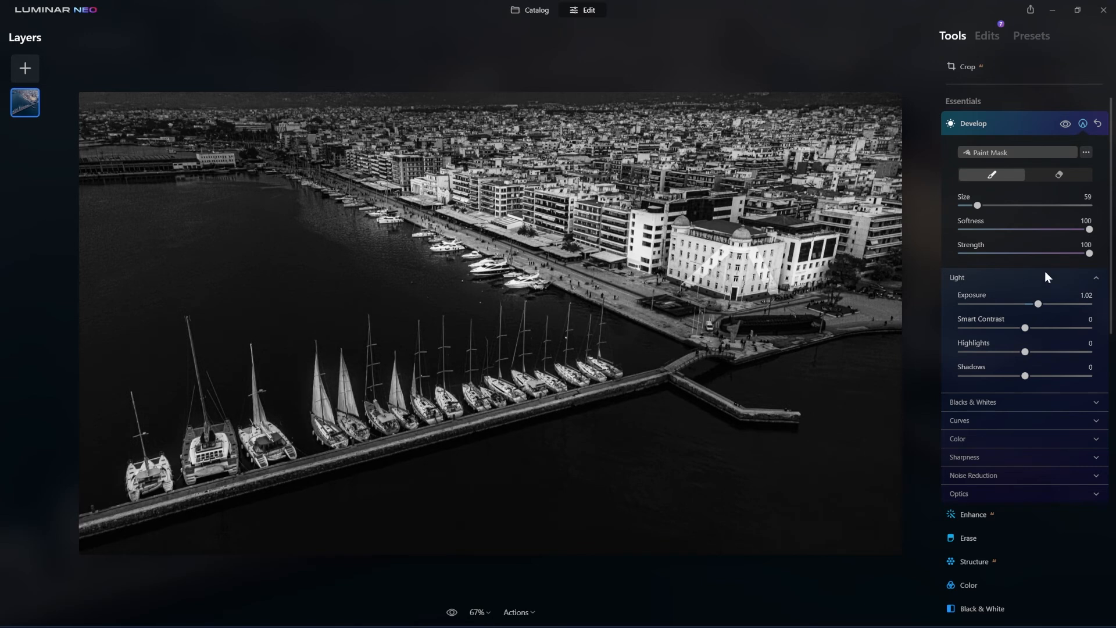
{"action": "left_click", "coordinate": [1036, 120]}
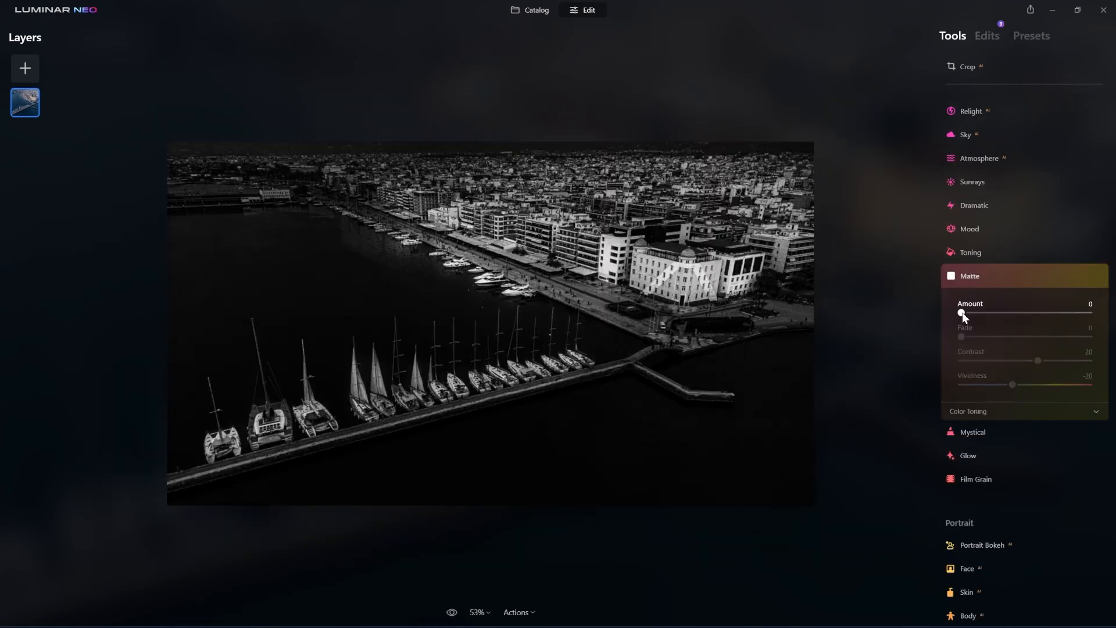
Apply a Matte effect with Amount 40 and Fade 7, and compare the edited harbour photo with the original
{"action": "left_click_drag", "start_coordinate": [962, 312], "coordinate": [1014, 314]}
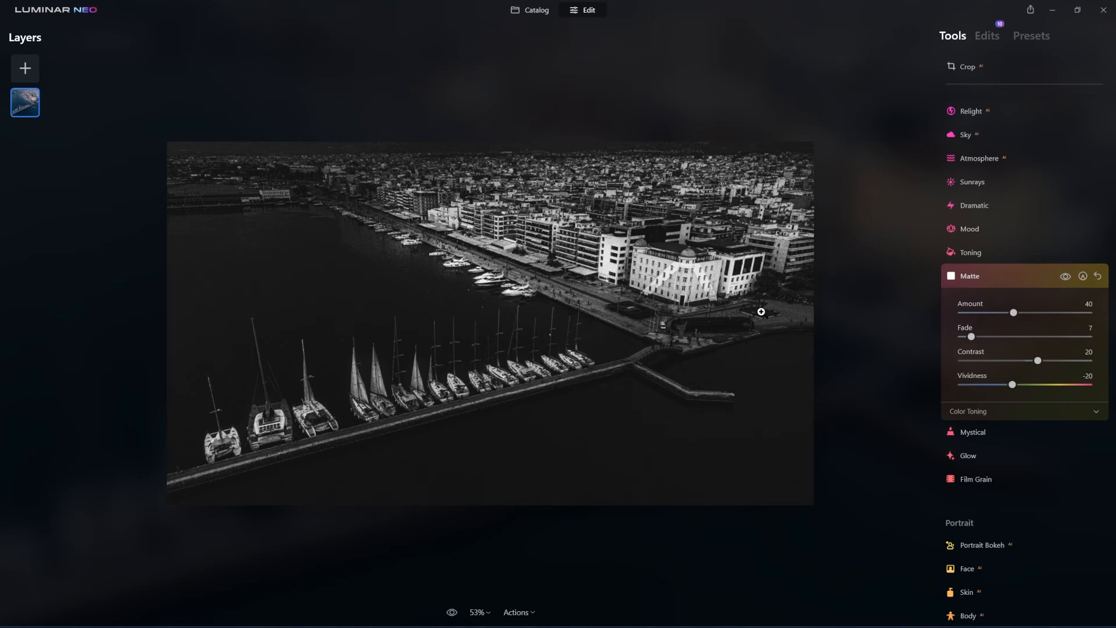
{"action": "scroll", "coordinate": [762, 349], "scroll_direction": "up", "scroll_amount": 1}
{"action": "scroll", "coordinate": [763, 361], "scroll_direction": "down", "scroll_amount": 1}
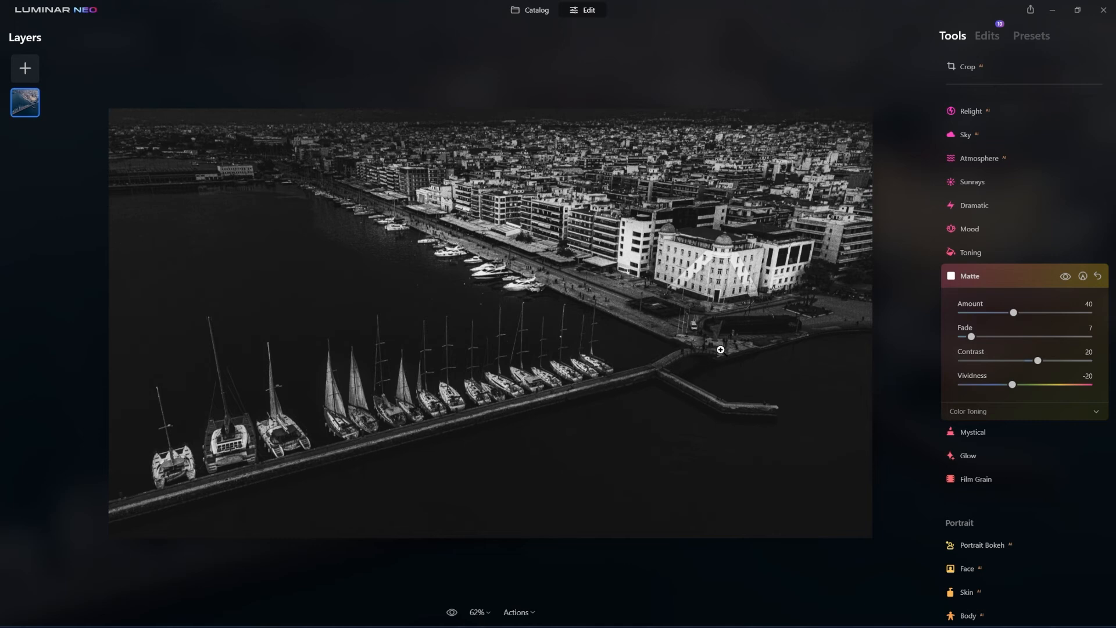
{"action": "scroll", "coordinate": [560, 320], "scroll_direction": "down", "scroll_amount": 1}
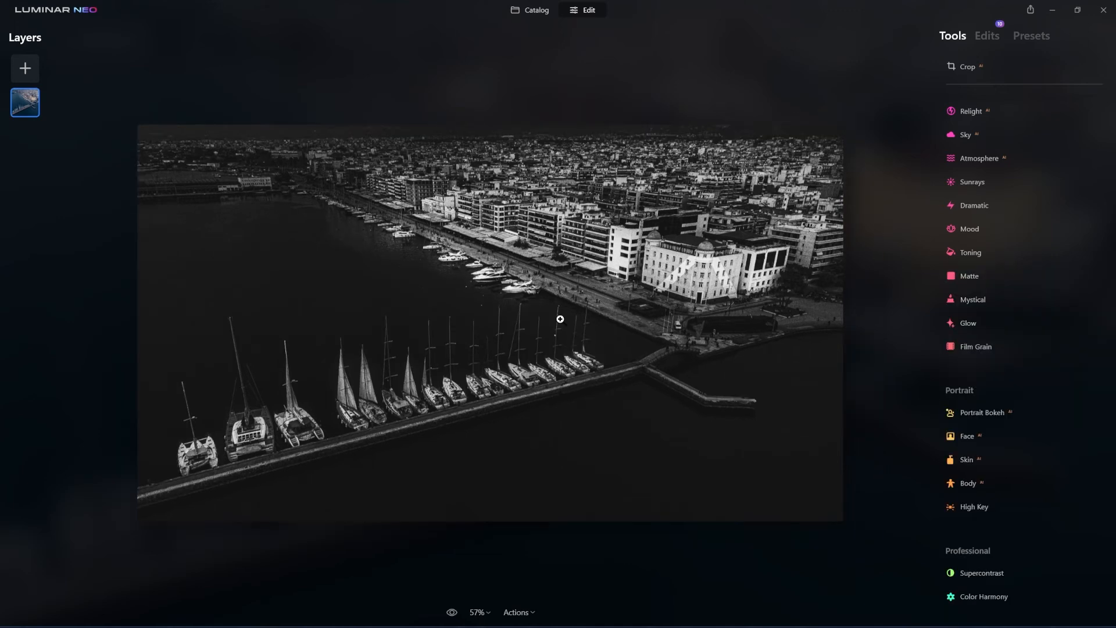
{"action": "left_click", "coordinate": [453, 613]}
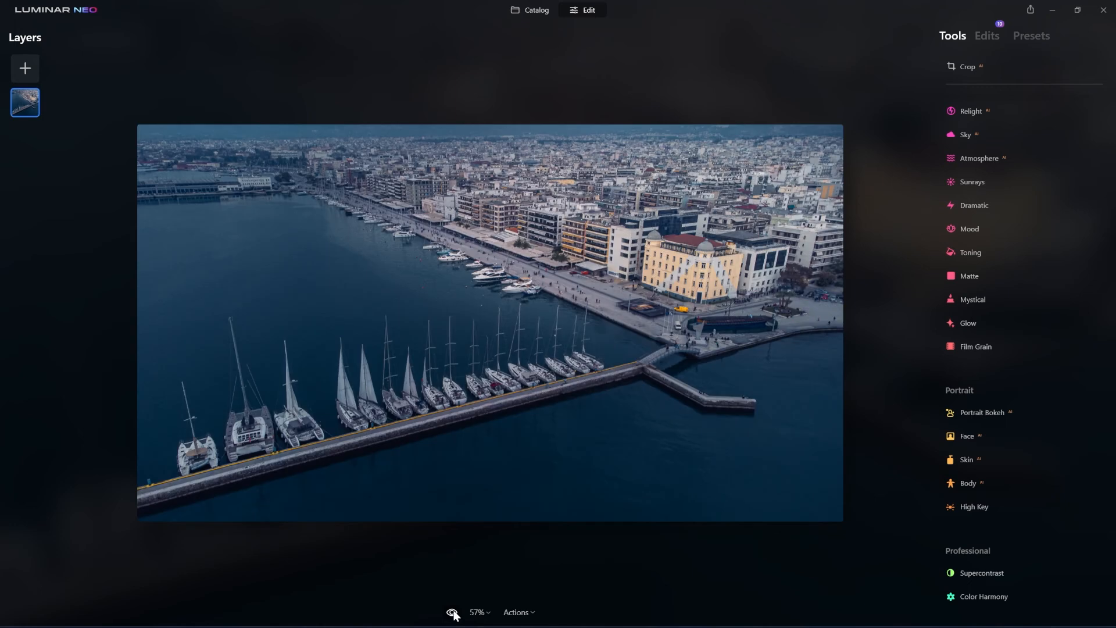
{"action": "left_click", "coordinate": [452, 613]}
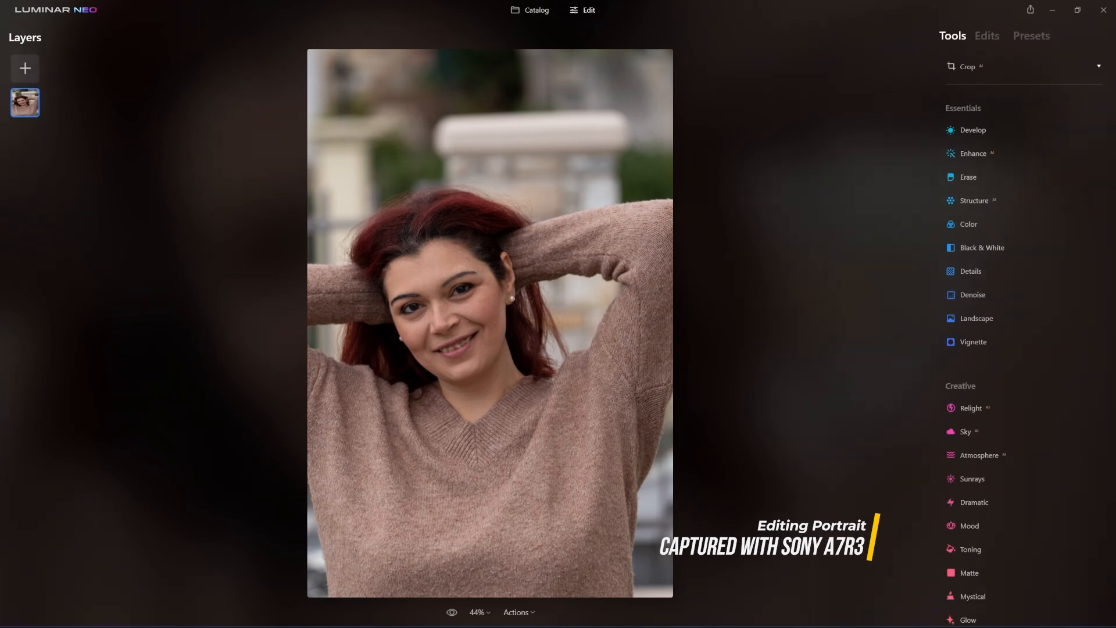
Crop the portrait to a 4:5 ratio, removing part of the background above the woman's head
{"action": "left_click", "coordinate": [1098, 66]}
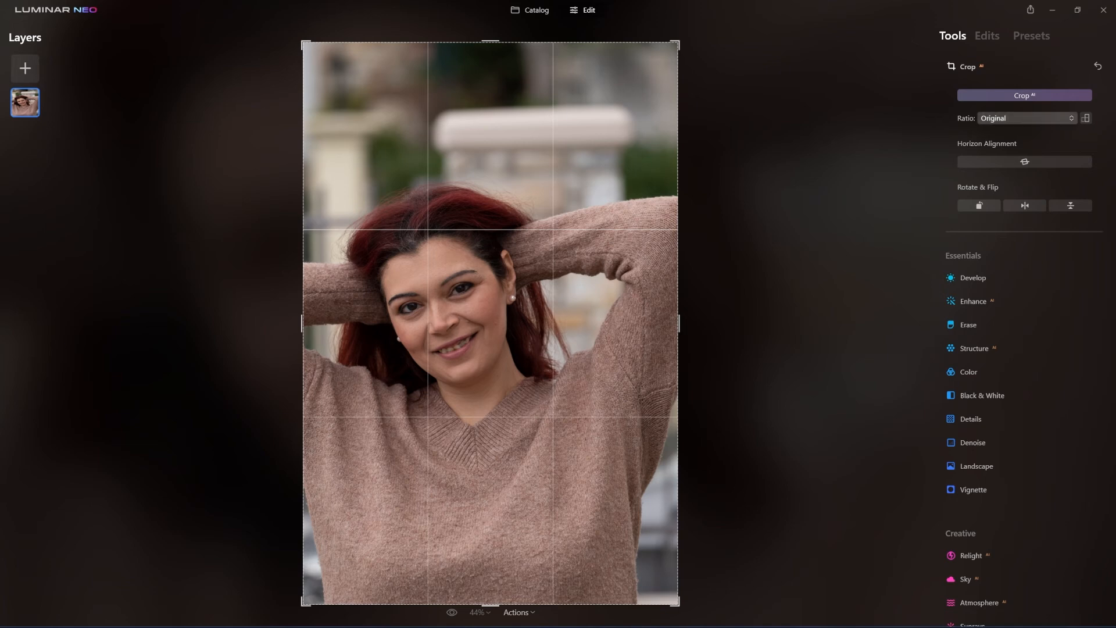
{"action": "left_click", "coordinate": [1027, 118]}
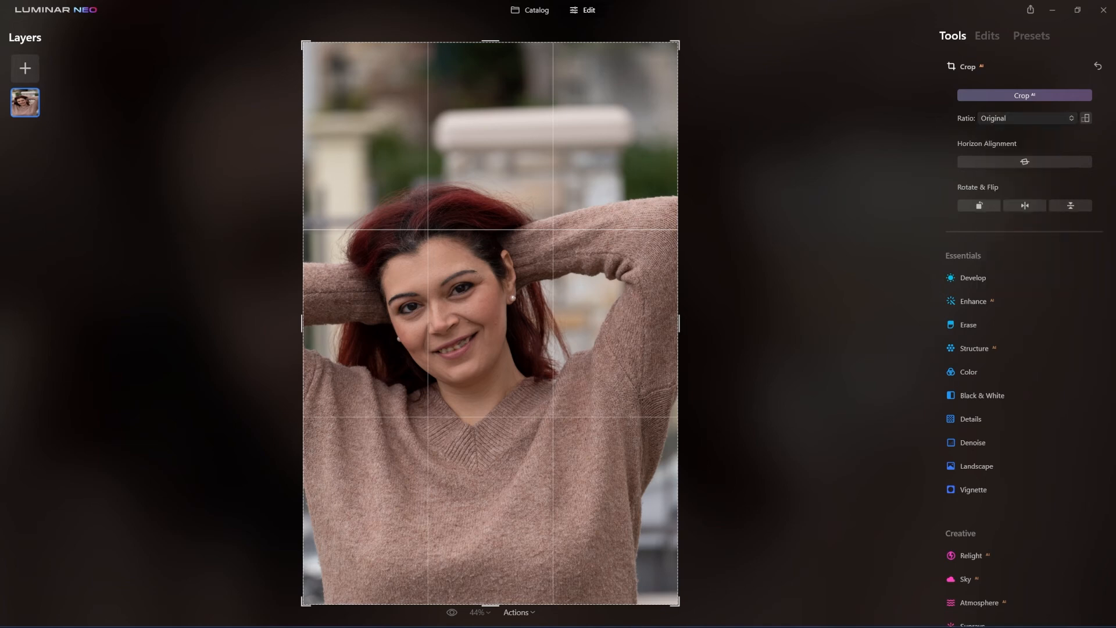
{"action": "left_click", "coordinate": [1005, 177]}
{"action": "left_click_drag", "start_coordinate": [491, 323], "coordinate": [490, 294]}
{"action": "left_click_drag", "start_coordinate": [677, 91], "coordinate": [669, 99]}
{"action": "left_click_drag", "start_coordinate": [490, 324], "coordinate": [489, 308]}
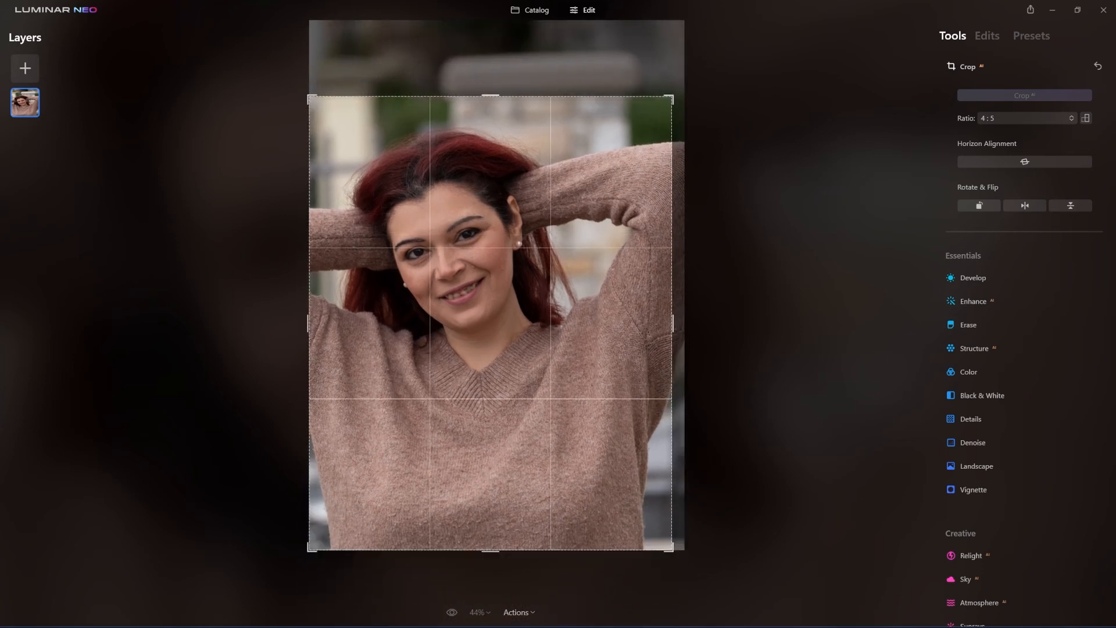
{"action": "key", "text": "Return"}
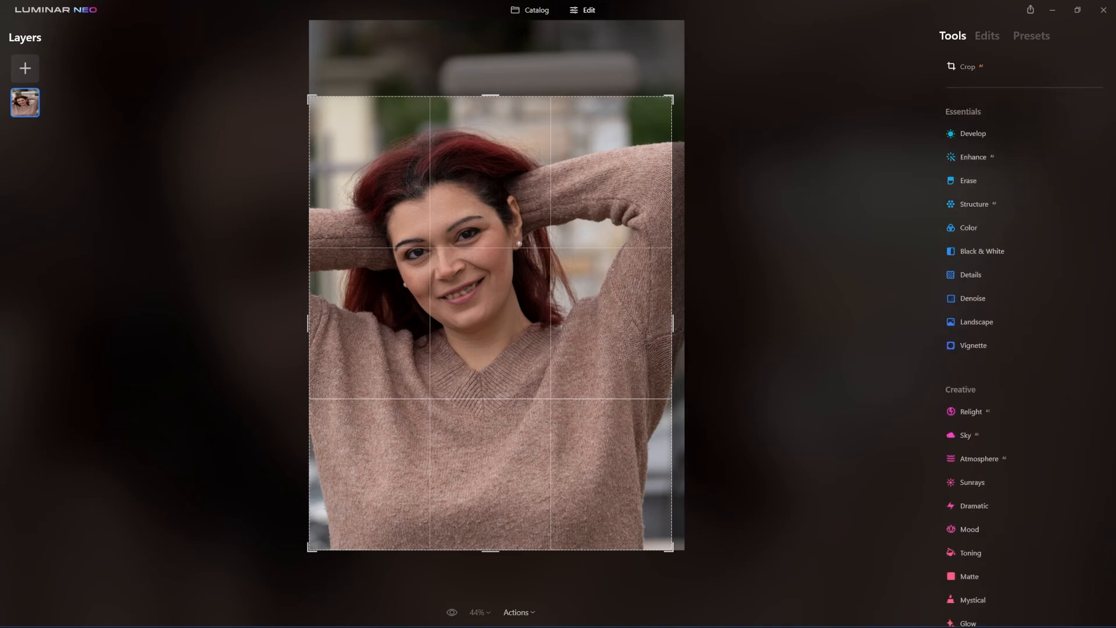
Blur the portrait's background with Portrait Bokeh AI, trying Amounts of 72, 0 and 66 and settling on a low one
{"action": "scroll", "coordinate": [1024, 353], "scroll_direction": "down", "scroll_amount": 5}
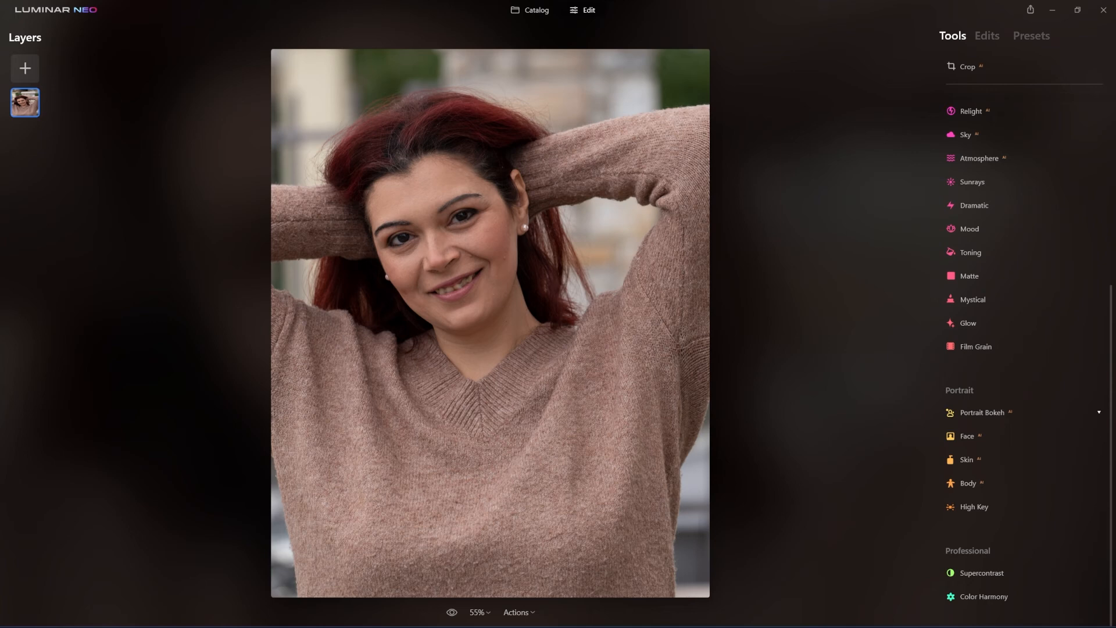
{"action": "left_click", "coordinate": [983, 412]}
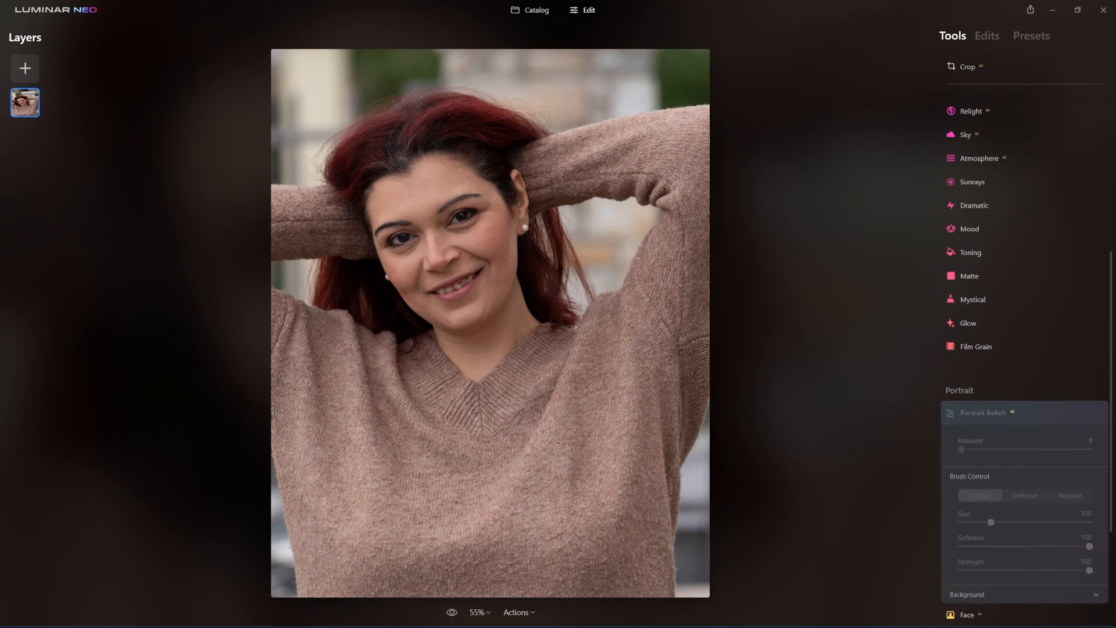
{"action": "left_click_drag", "start_coordinate": [962, 450], "coordinate": [1054, 450]}
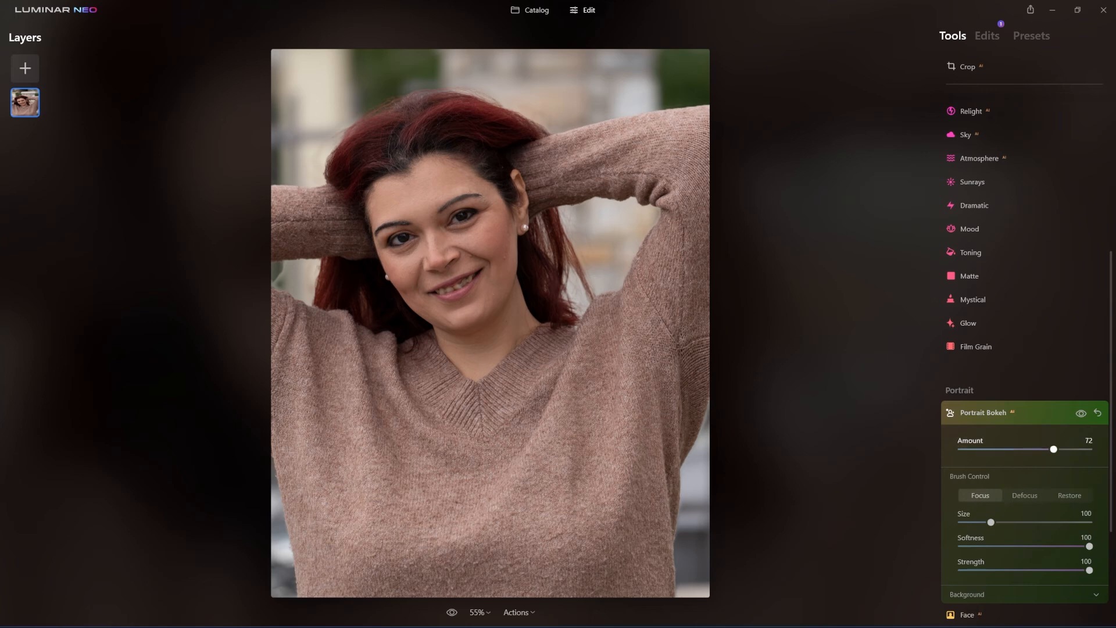
{"action": "left_click_drag", "start_coordinate": [1053, 449], "coordinate": [961, 449]}
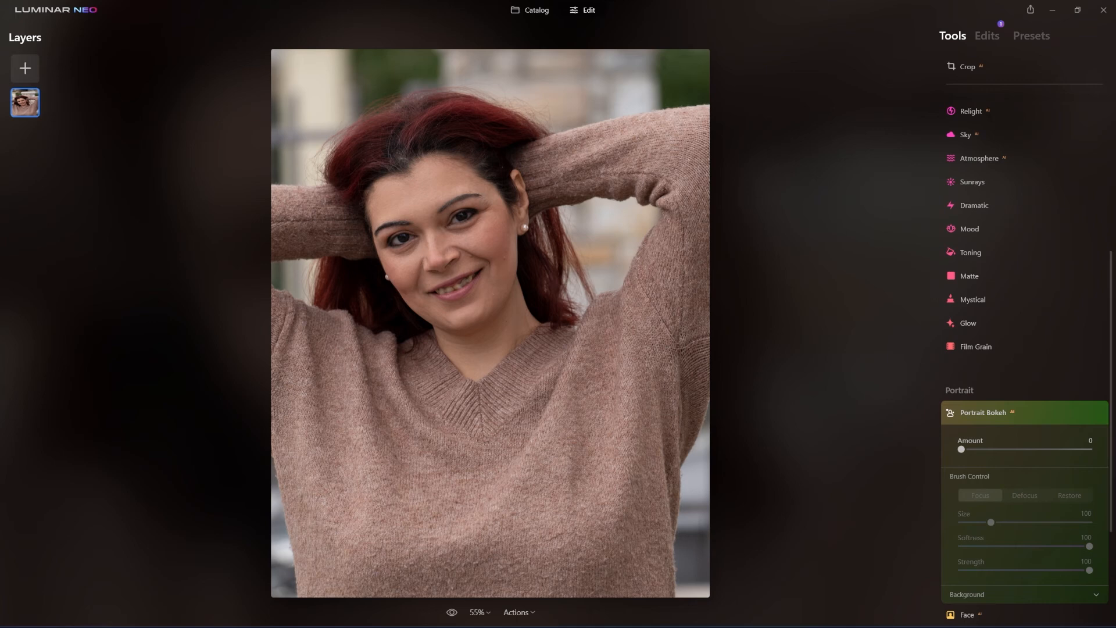
{"action": "left_click_drag", "start_coordinate": [961, 449], "coordinate": [1046, 448]}
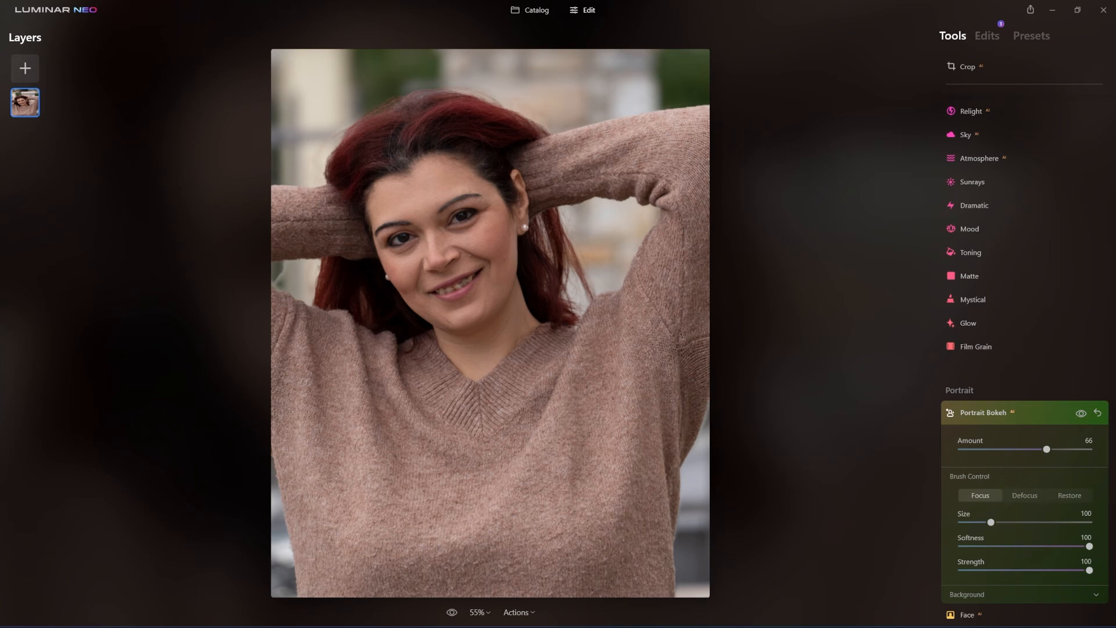
{"action": "left_click_drag", "start_coordinate": [1047, 449], "coordinate": [989, 449]}
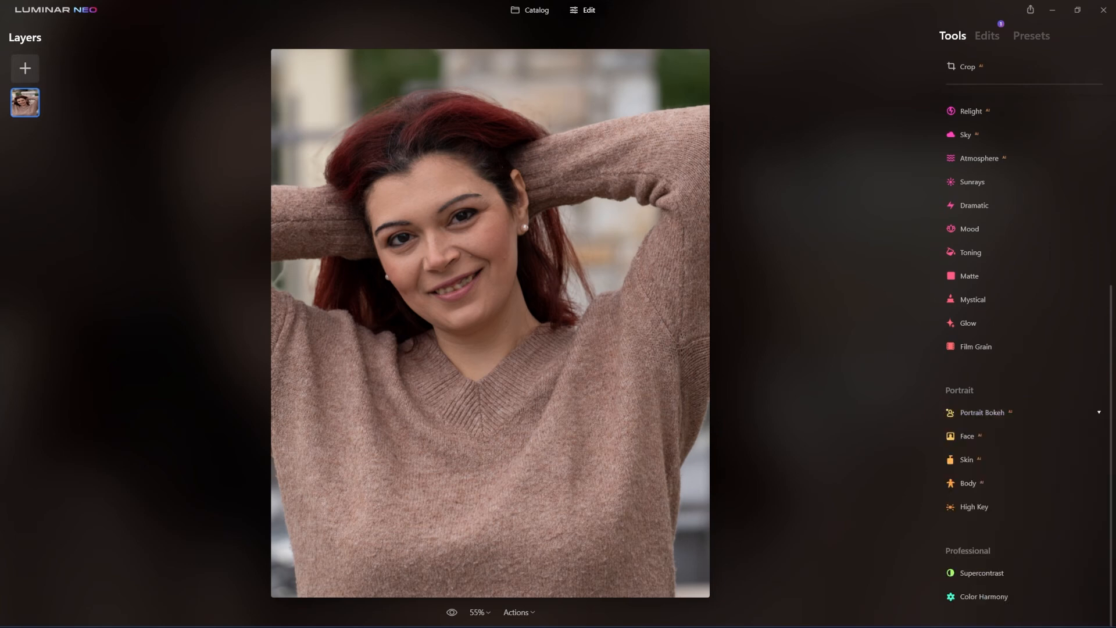
Brighten the woman's face with Face AI by setting Face Light to 57
{"action": "left_click", "coordinate": [967, 435]}
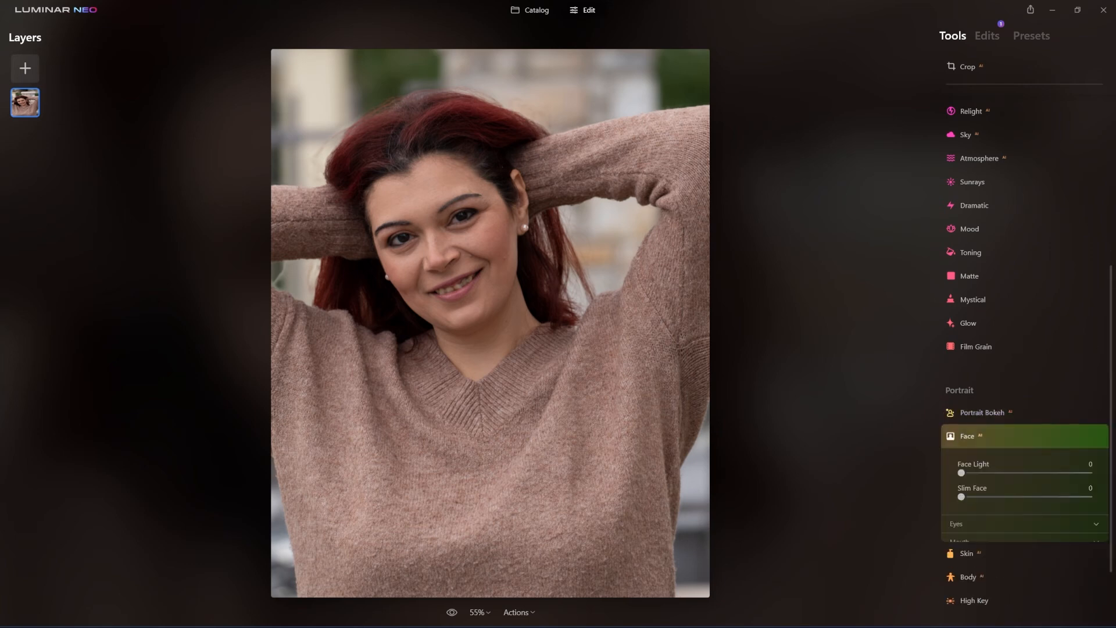
{"action": "left_click_drag", "start_coordinate": [961, 473], "coordinate": [1035, 473]}
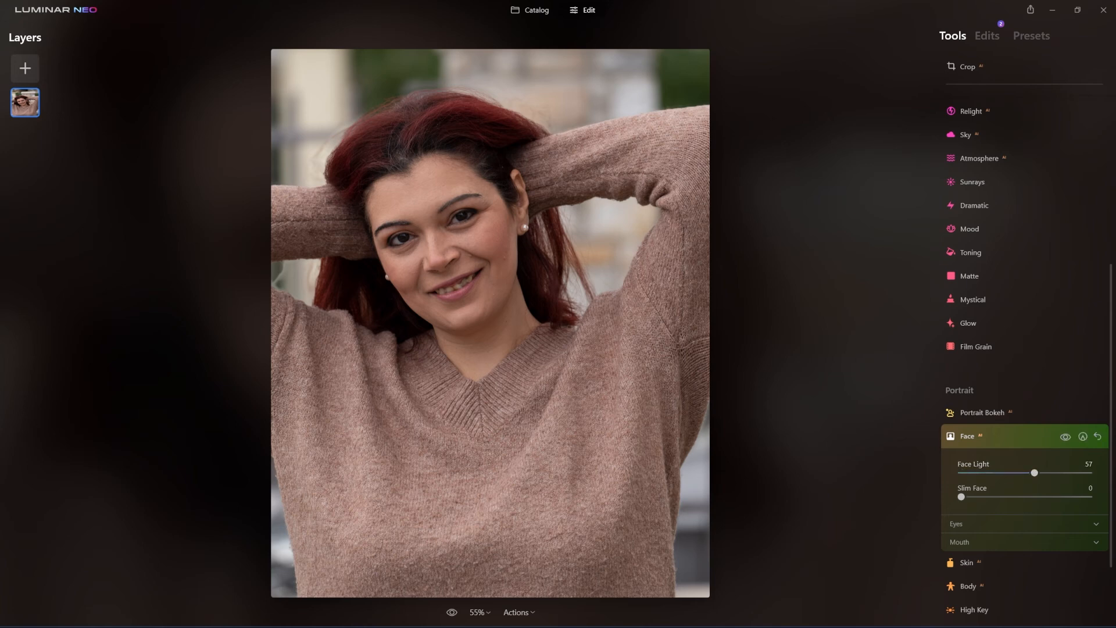
{"action": "scroll", "coordinate": [1017, 373], "scroll_direction": "down", "scroll_amount": 3}
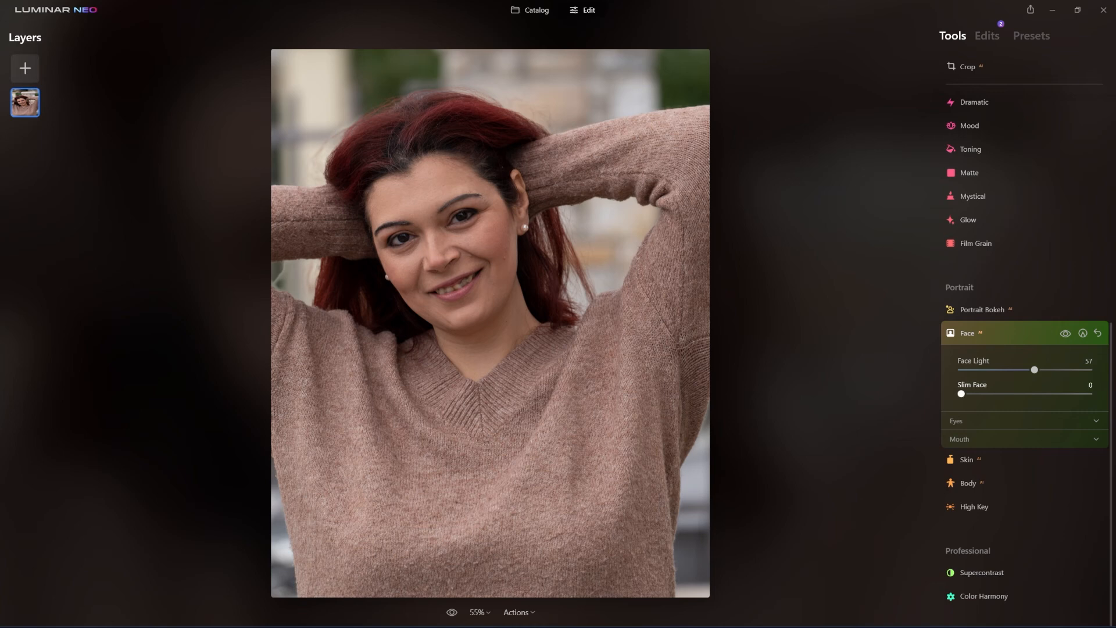
Slim the woman's face with Slim Face at 15 and set Face Light to 40 in Face AI
{"action": "left_click_drag", "start_coordinate": [962, 394], "coordinate": [981, 393]}
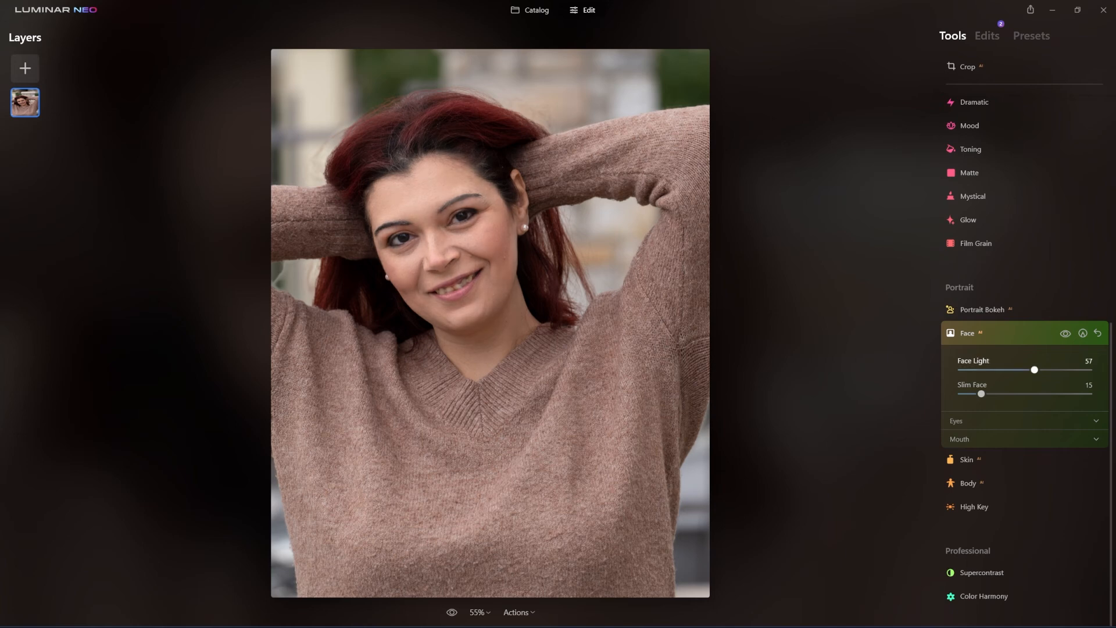
{"action": "left_click_drag", "start_coordinate": [1035, 370], "coordinate": [1015, 370]}
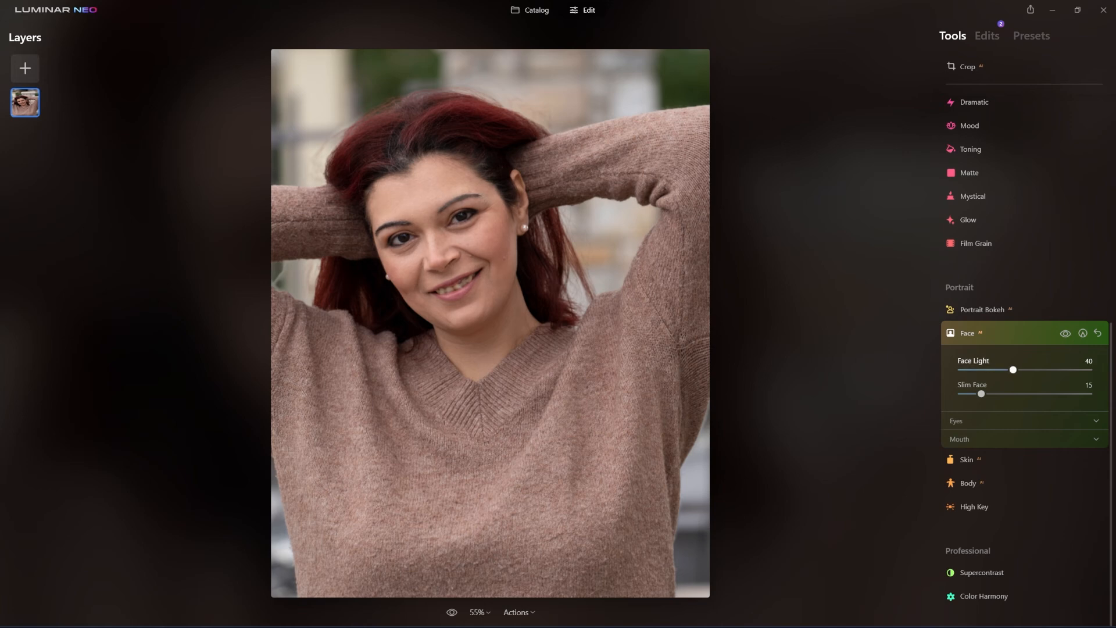
Enlarge the woman's eyes in Face AI by setting Enlarge Eyes to 15
{"action": "left_click", "coordinate": [989, 420]}
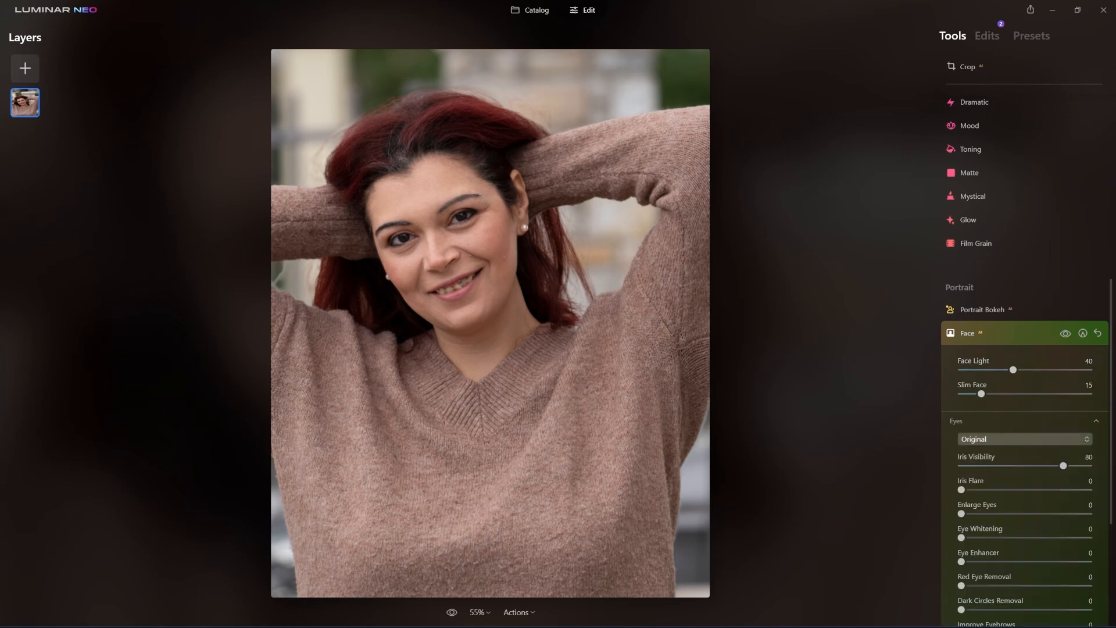
{"action": "scroll", "coordinate": [1024, 436], "scroll_direction": "down", "scroll_amount": 3}
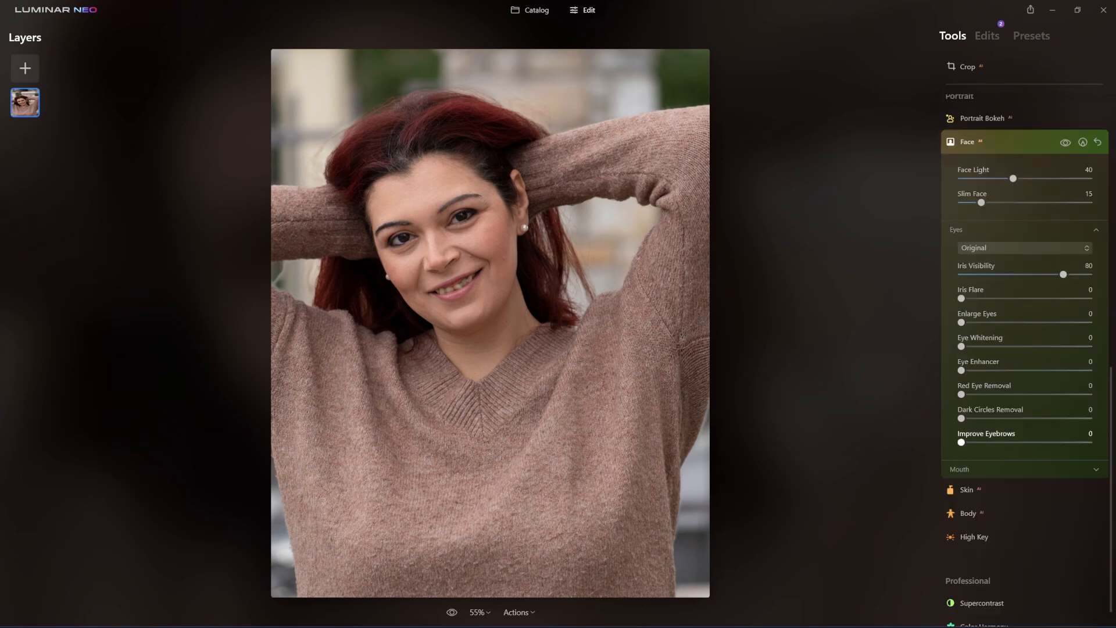
{"action": "scroll", "coordinate": [1024, 436], "scroll_direction": "down", "scroll_amount": 1}
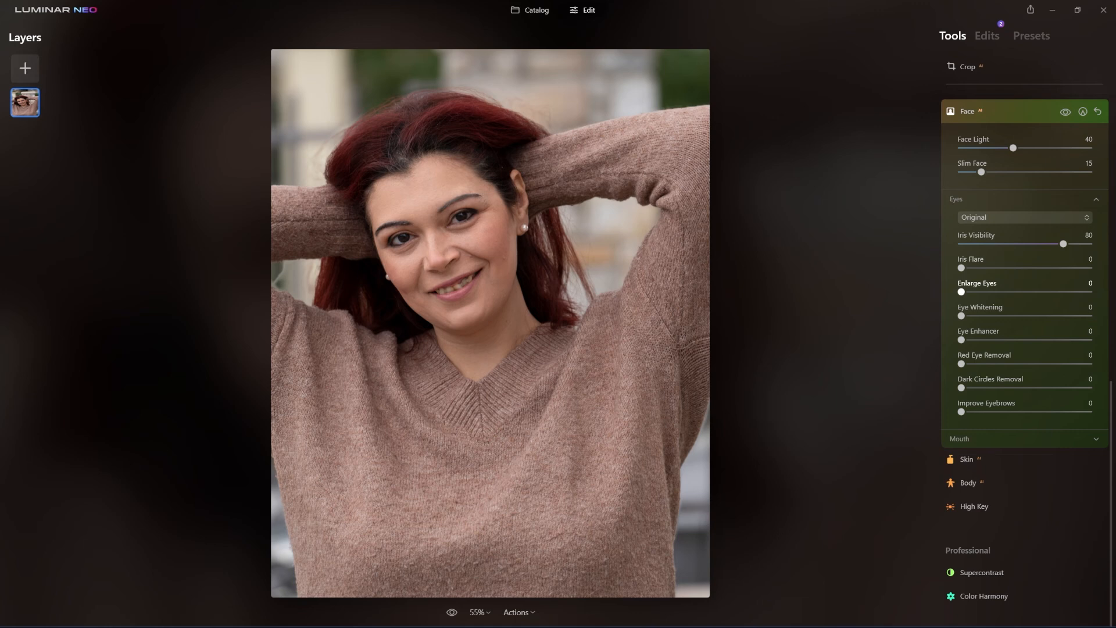
{"action": "left_click_drag", "start_coordinate": [961, 292], "coordinate": [971, 292]}
{"action": "left_click_drag", "start_coordinate": [971, 291], "coordinate": [982, 292]}
Reduce the dark circles under the eyes with Dark Circles Removal at 50 and set Improve Eyebrows to 31
{"action": "left_click_drag", "start_coordinate": [961, 388], "coordinate": [987, 388]}
{"action": "left_click_drag", "start_coordinate": [987, 388], "coordinate": [1013, 388]}
{"action": "left_click_drag", "start_coordinate": [1014, 388], "coordinate": [1026, 388]}
{"action": "left_click_drag", "start_coordinate": [961, 412], "coordinate": [1000, 412]}
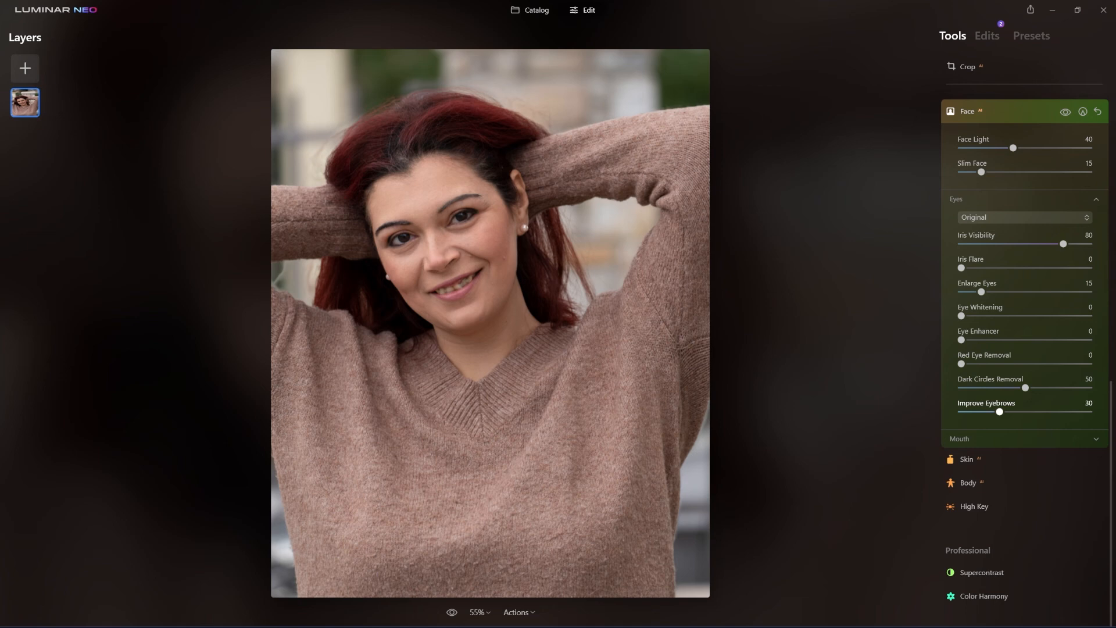
{"action": "left_click_drag", "start_coordinate": [1000, 411], "coordinate": [1001, 412]}
Retouch the mouth with Lips Saturation 47, Lips Darkening 39 and Teeth Whitening 31, and open the Skin AI tool
{"action": "left_click", "coordinate": [1024, 438]}
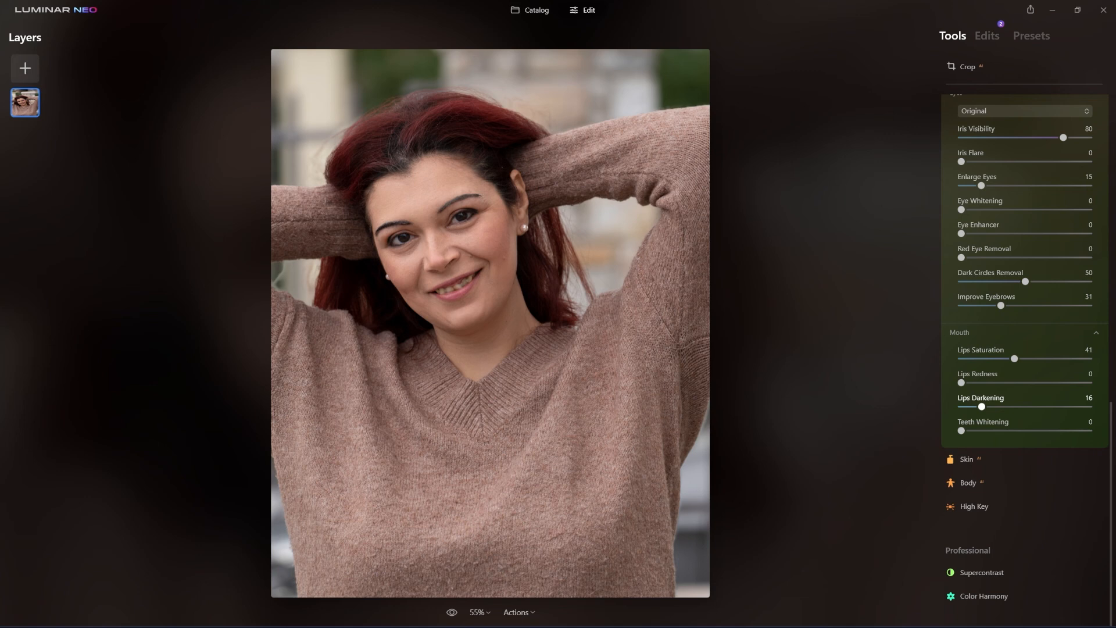
{"action": "left_click_drag", "start_coordinate": [981, 407], "coordinate": [1012, 407]}
{"action": "left_click_drag", "start_coordinate": [1015, 358], "coordinate": [1022, 358]}
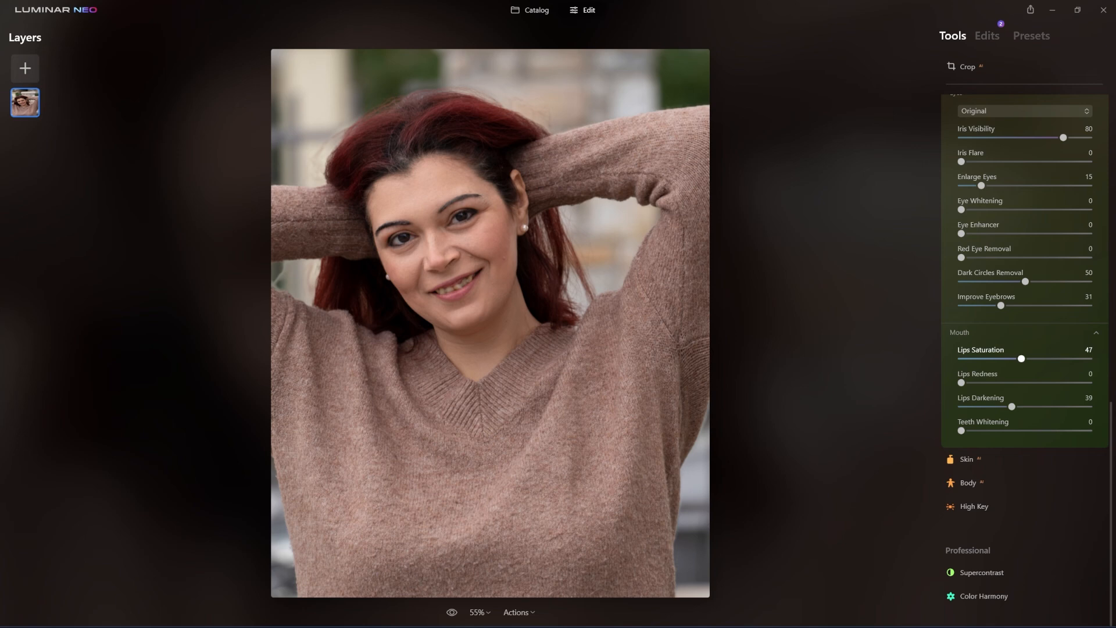
{"action": "left_click_drag", "start_coordinate": [961, 431], "coordinate": [1002, 430]}
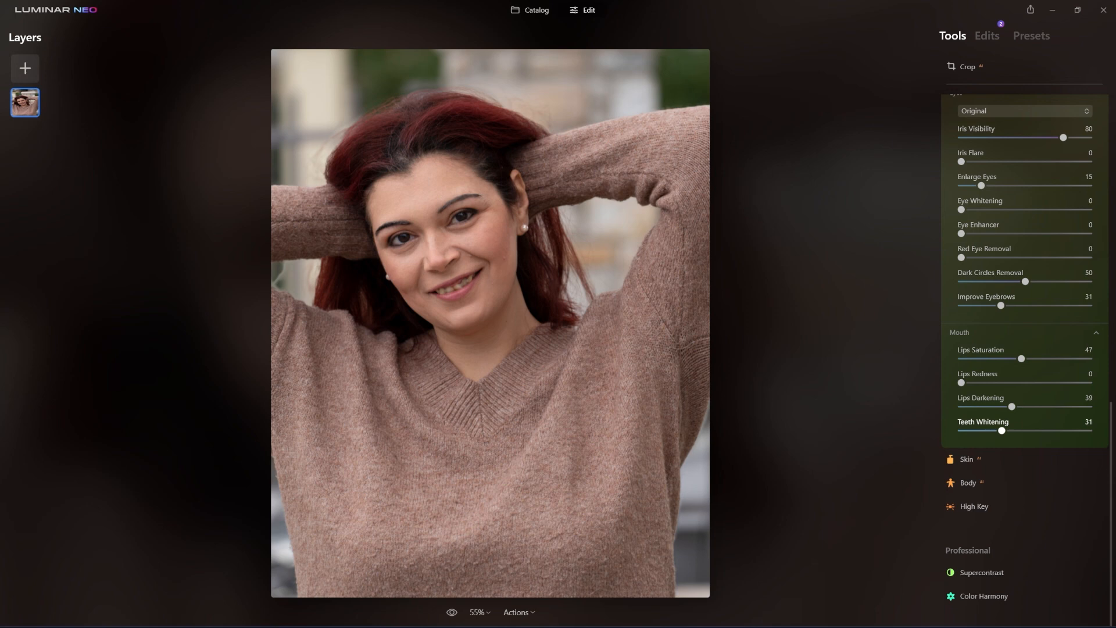
{"action": "left_click", "coordinate": [966, 458]}
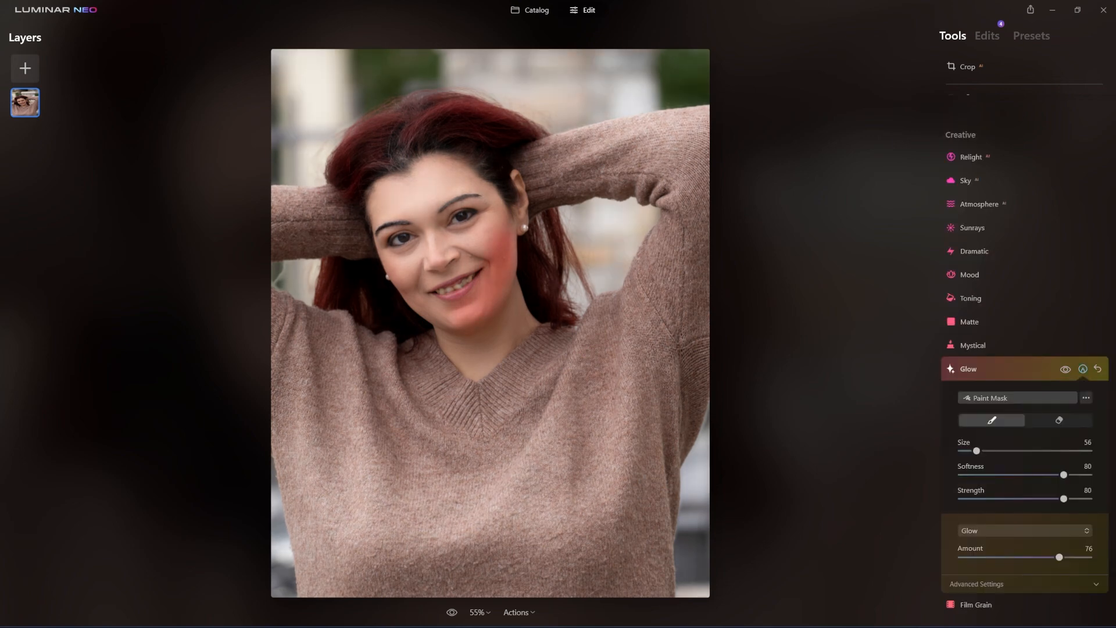
Extend the painted Glow mask across the woman's nose and cheeks down to the chin
{"action": "mouse_move", "coordinate": [491, 256]}
{"action": "left_mouse_down"}
{"action": "mouse_move", "coordinate": [469, 241]}
{"action": "mouse_move", "coordinate": [428, 302]}
{"action": "left_mouse_up"}
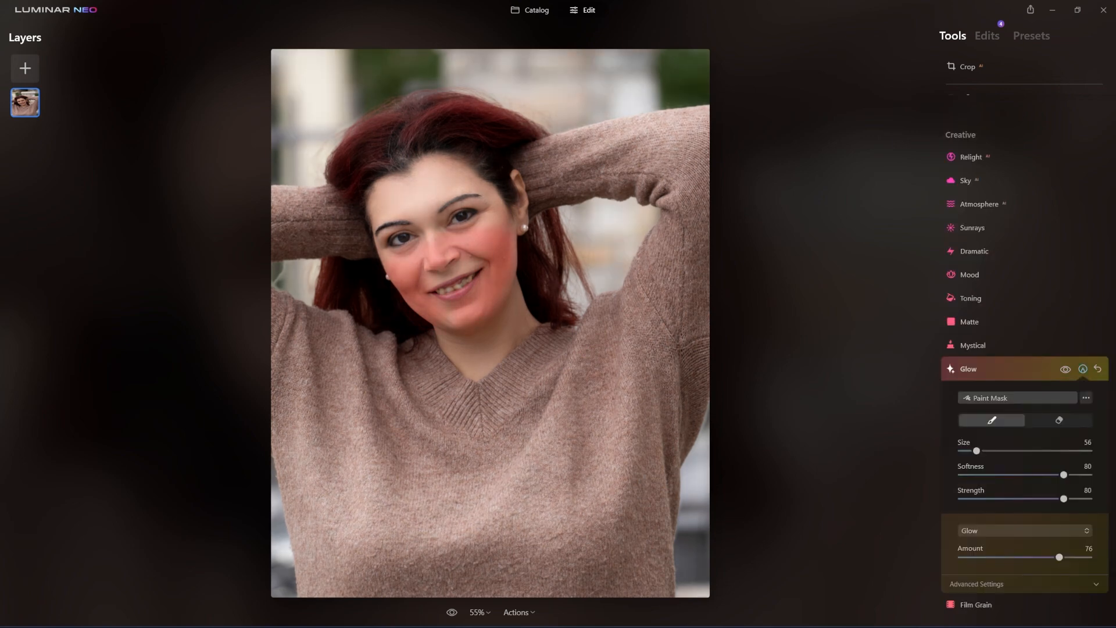